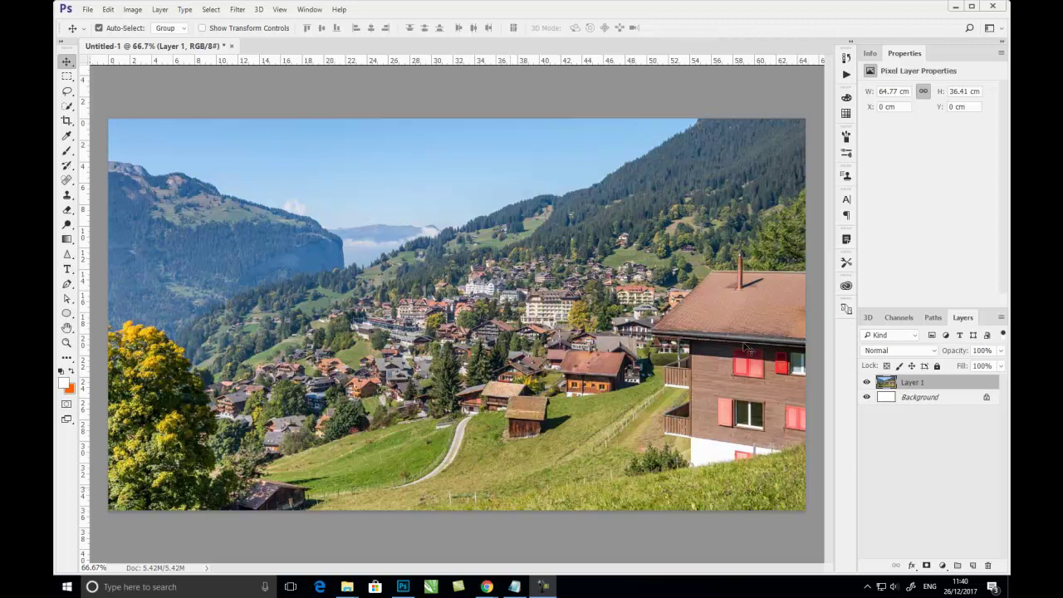
Step: Add a Hue/Saturation adjustment layer at Hue -10, Saturation -59, Lightness -3, and compare before and after
left_click(944, 566)
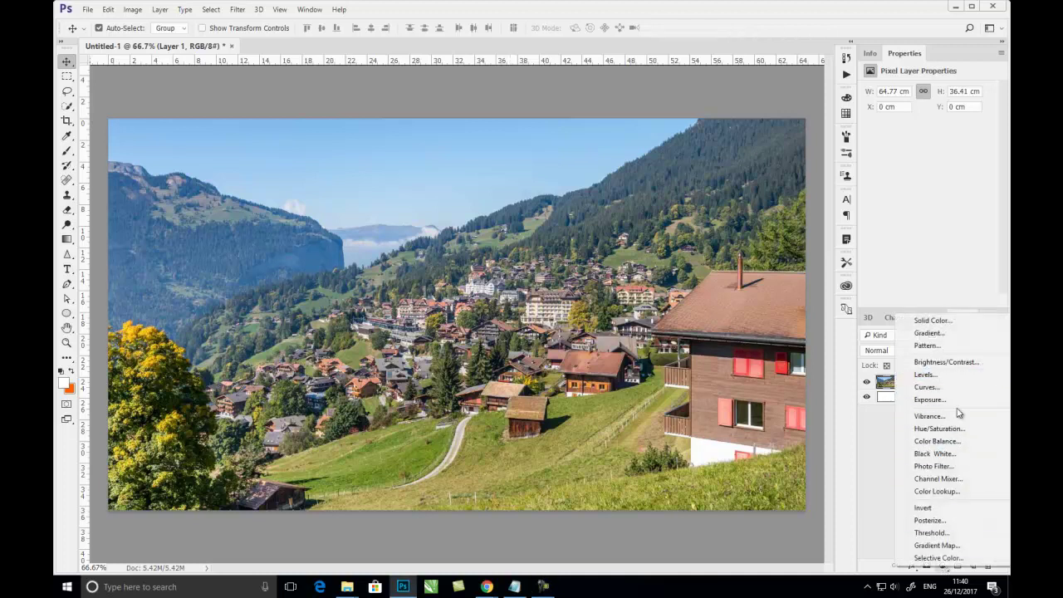
left_click(962, 429)
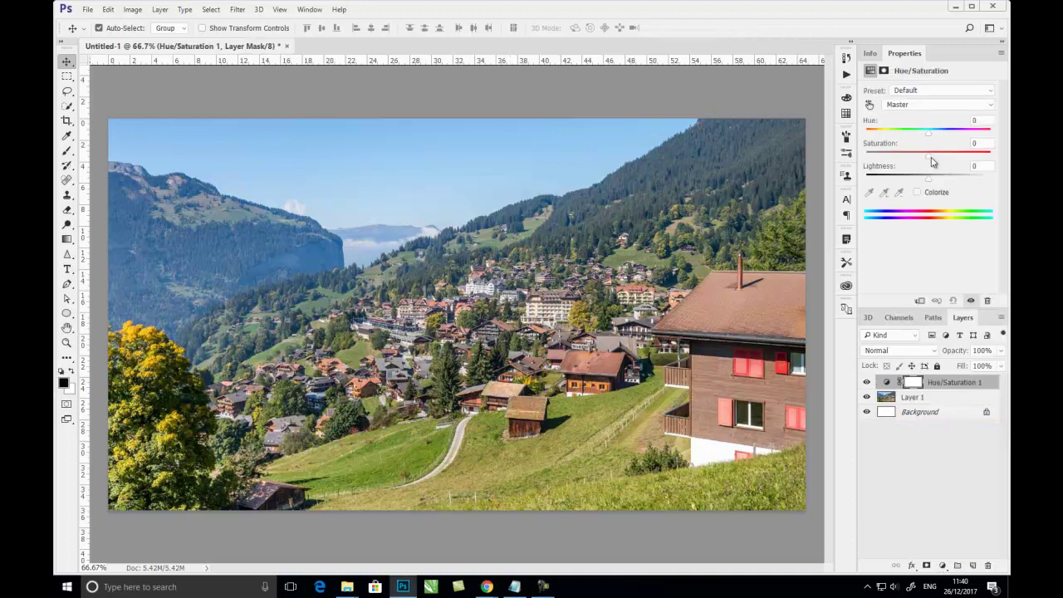
left_click_drag(932, 161, 903, 158)
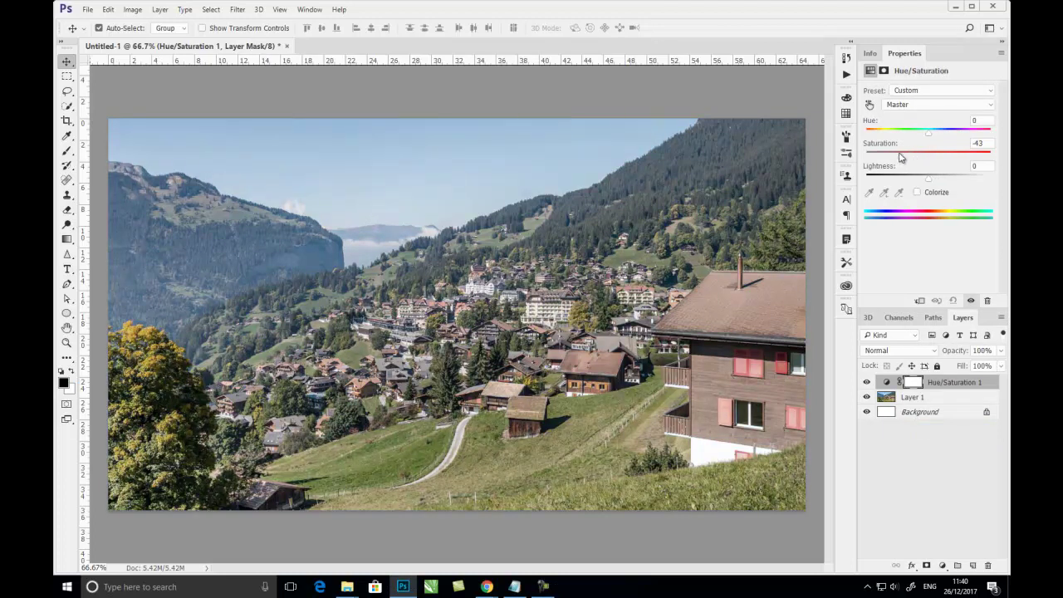
left_click_drag(929, 131, 920, 138)
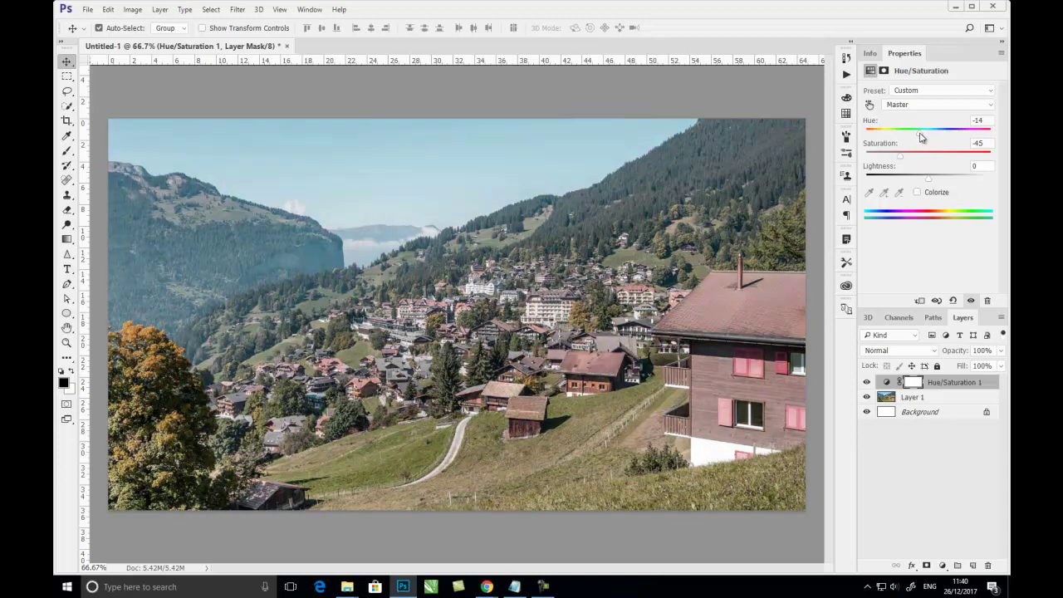
left_click_drag(929, 180, 894, 157)
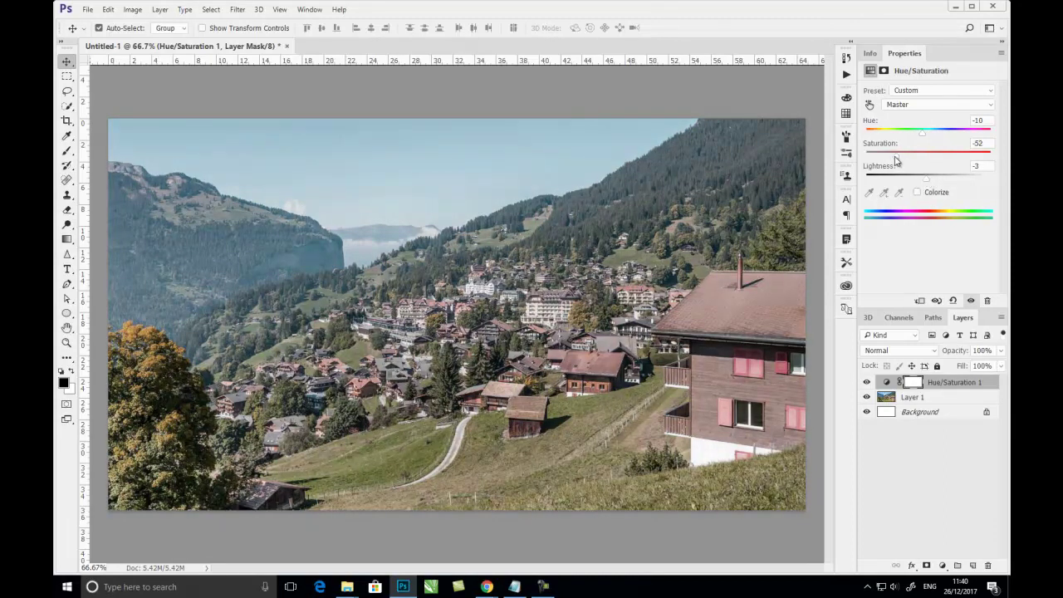
left_click(886, 382)
left_click(867, 383)
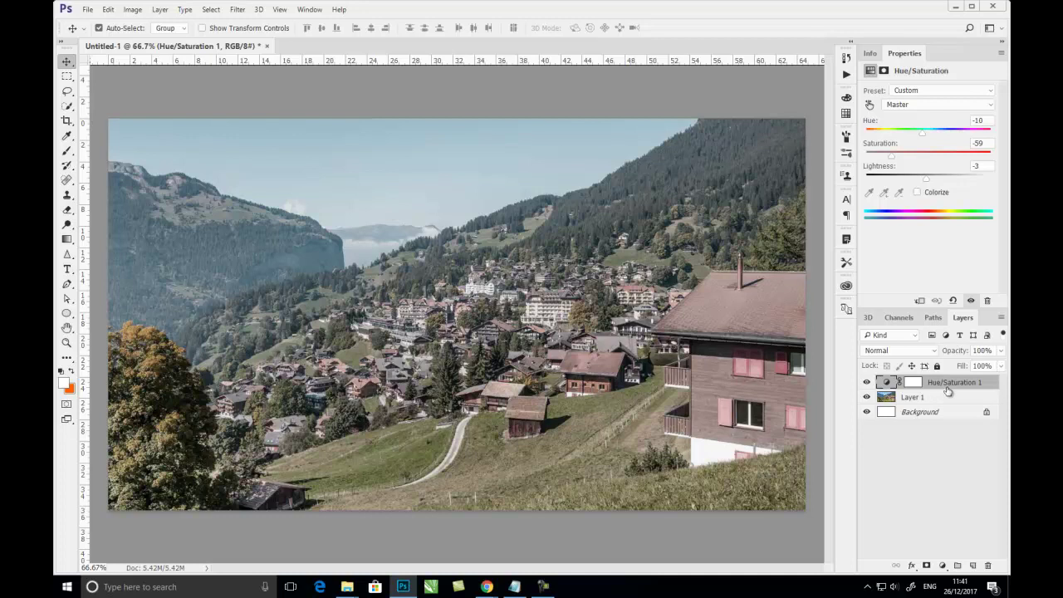
left_click(943, 566)
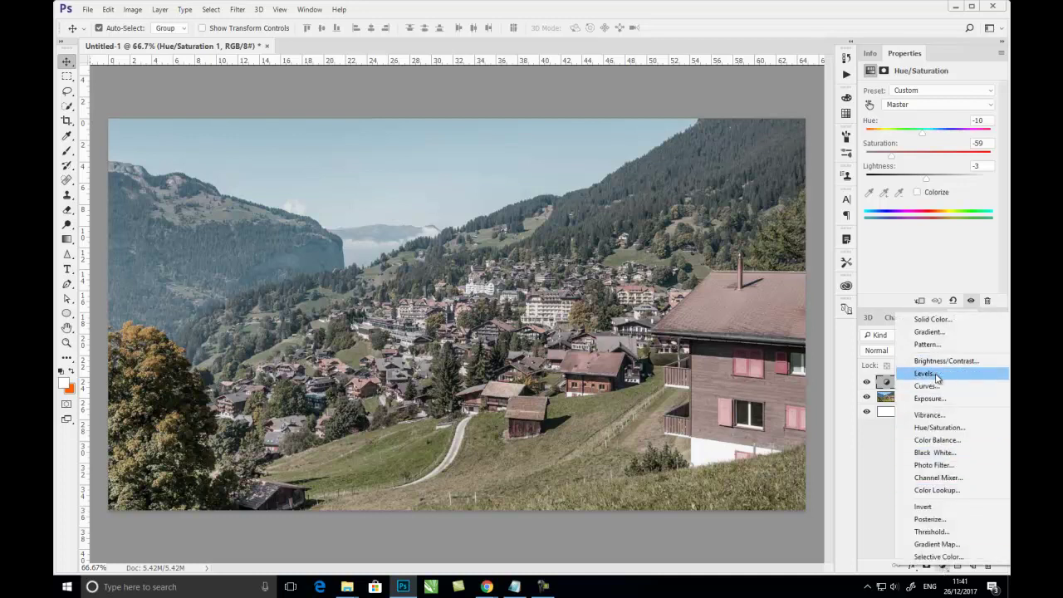
Step: Add a Black & White layer: Reds 15, Yellows -79, Greens 53, Cyans -54, Blues -116, Magentas 131
left_click(942, 455)
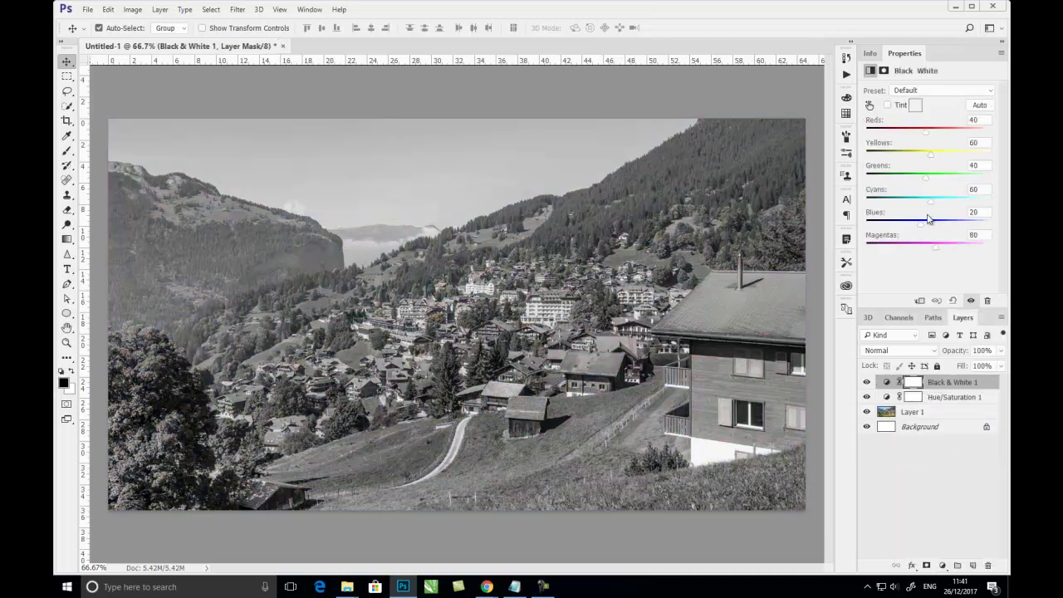
left_click_drag(928, 136, 899, 135)
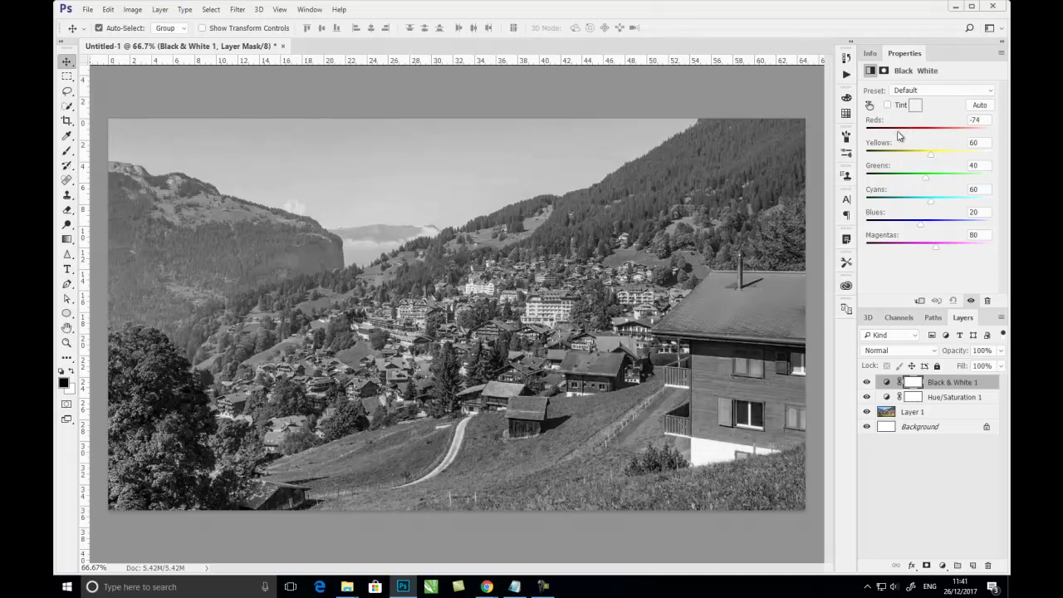
mouse_move(899, 135)
left_mouse_down()
mouse_move(912, 135)
mouse_move(912, 155)
mouse_move(946, 177)
mouse_move(907, 202)
mouse_move(910, 225)
mouse_move(885, 230)
mouse_move(944, 237)
left_mouse_up()
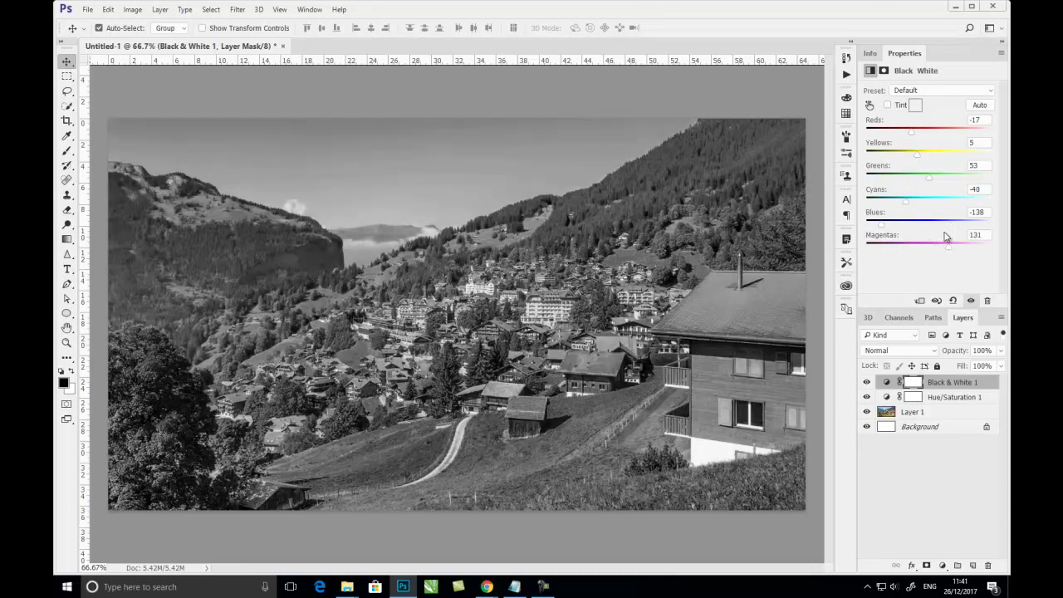
left_click_drag(921, 161, 897, 161)
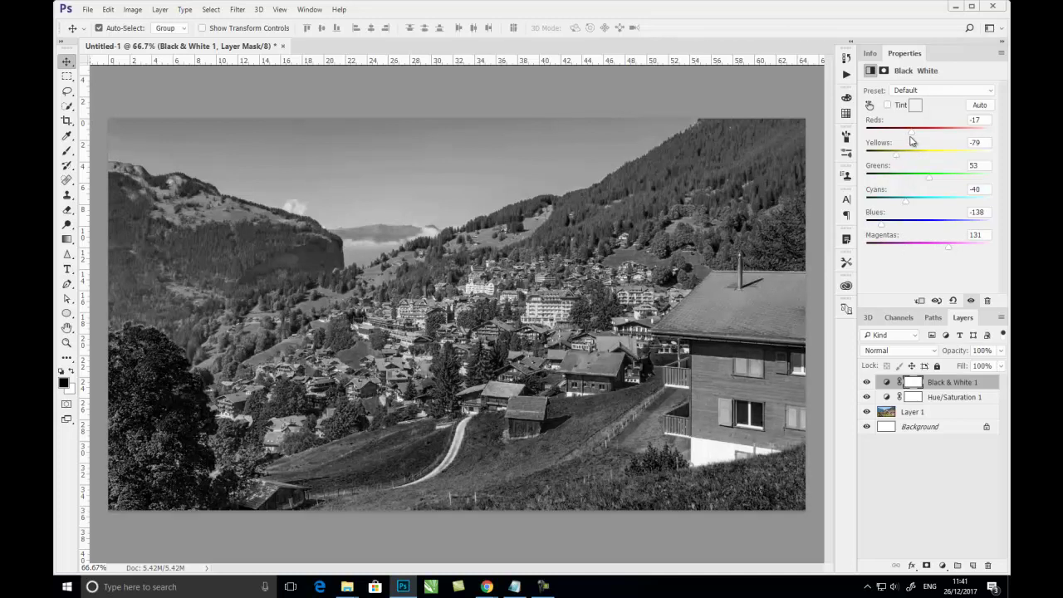
left_click_drag(911, 137, 921, 134)
left_click_drag(907, 203, 889, 228)
left_click(945, 386)
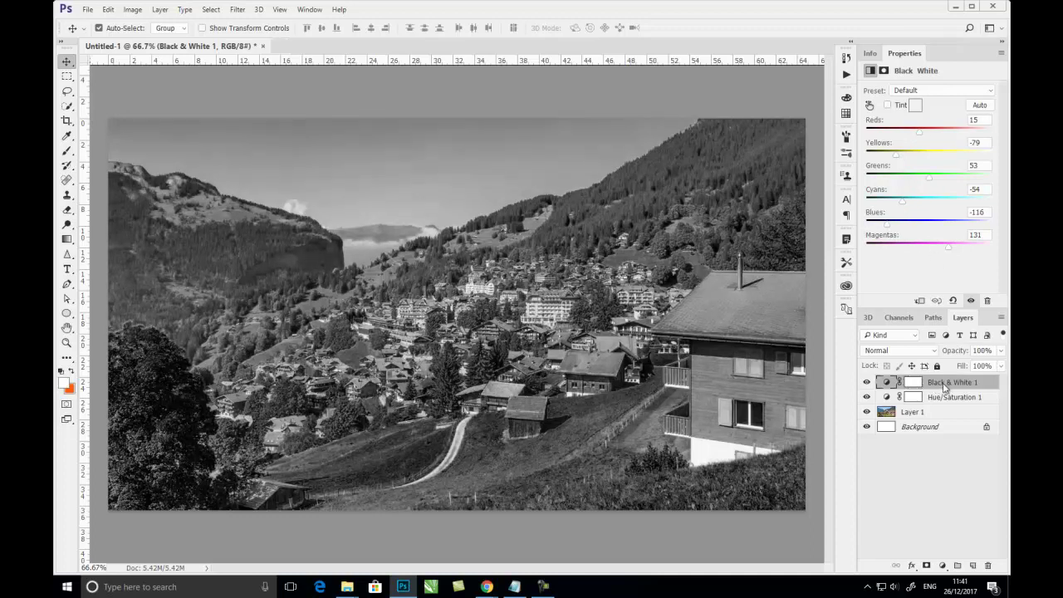
Step: Load the Red channel's bright areas as a selection and return to the Layers panel
left_click(904, 319)
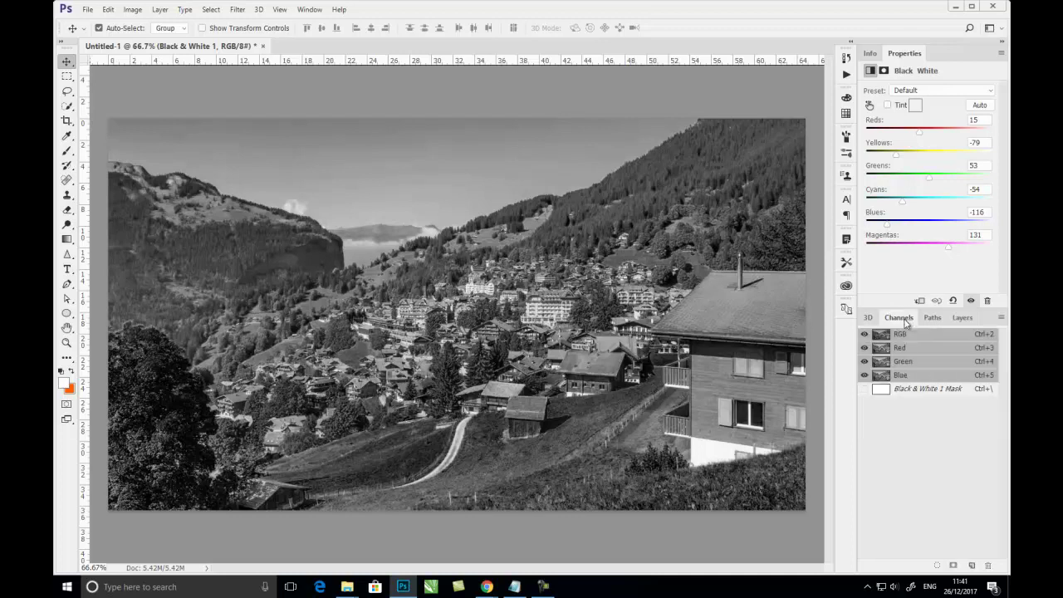
left_click(906, 349)
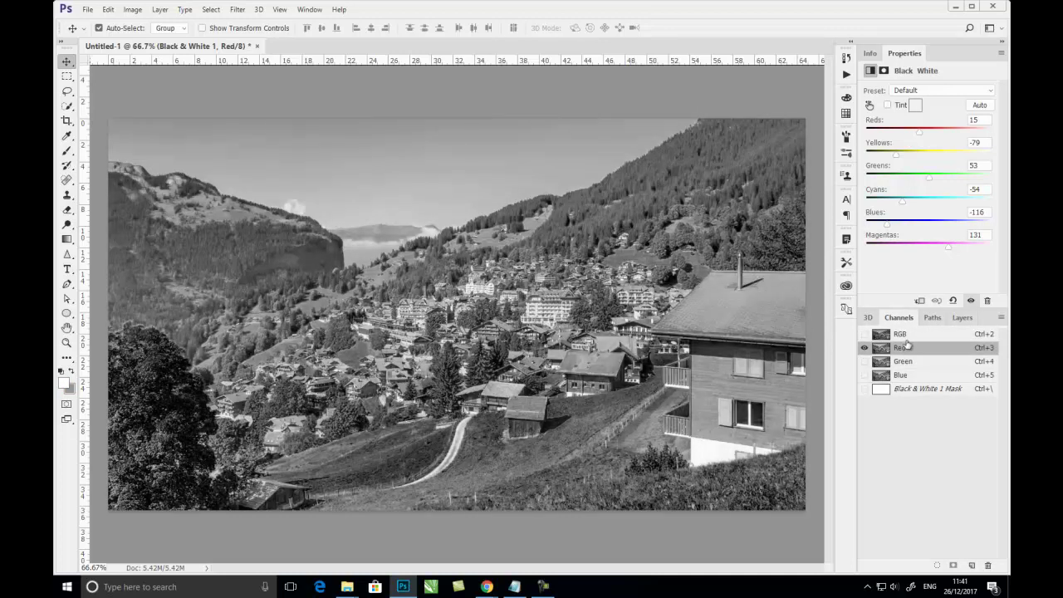
left_click(881, 349, "ctrl")
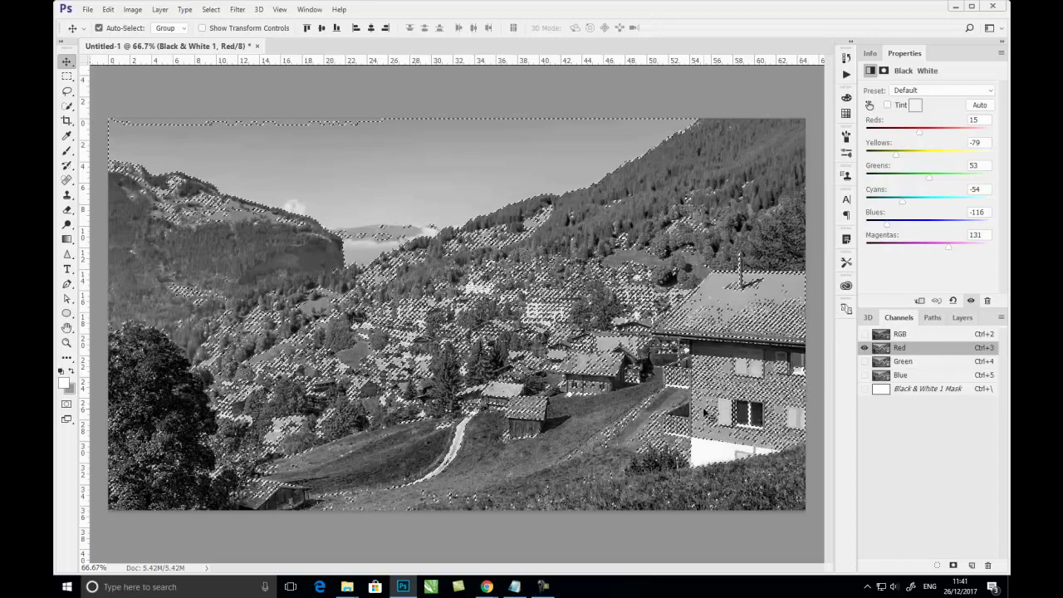
left_click(882, 366, "ctrl")
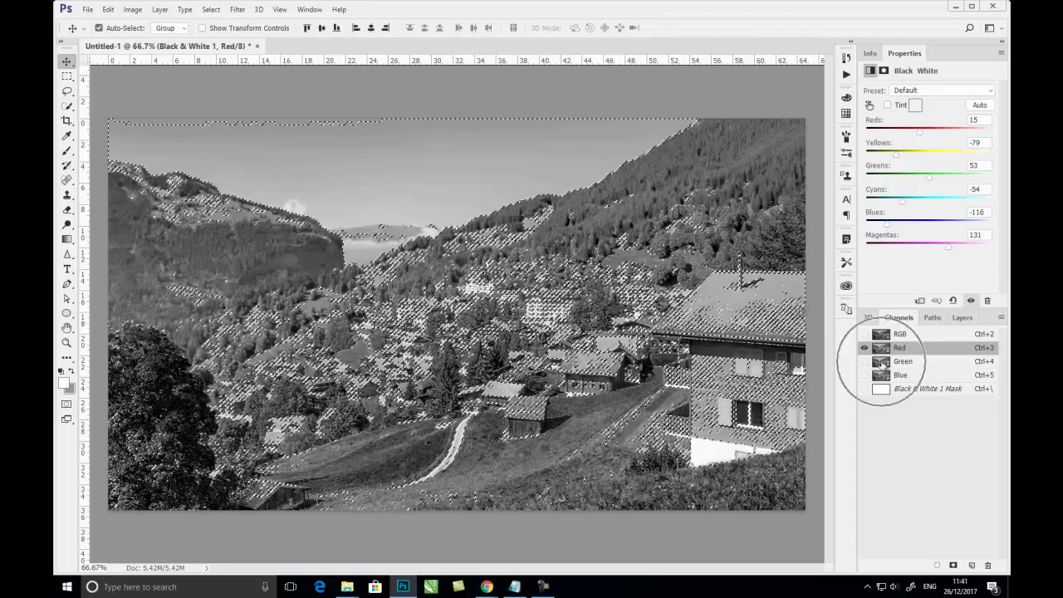
left_click(891, 335)
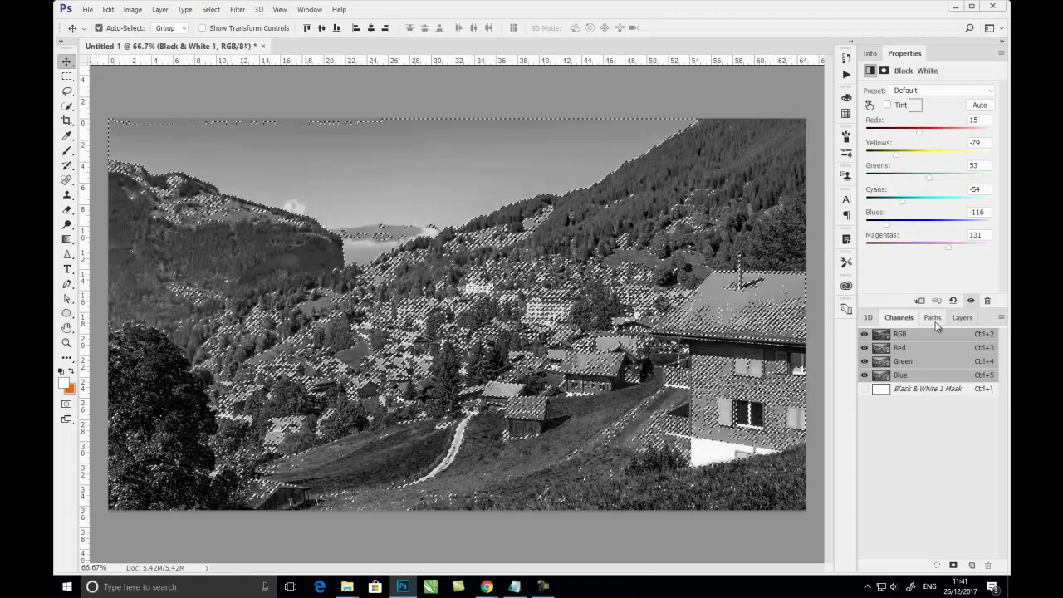
left_click(960, 319)
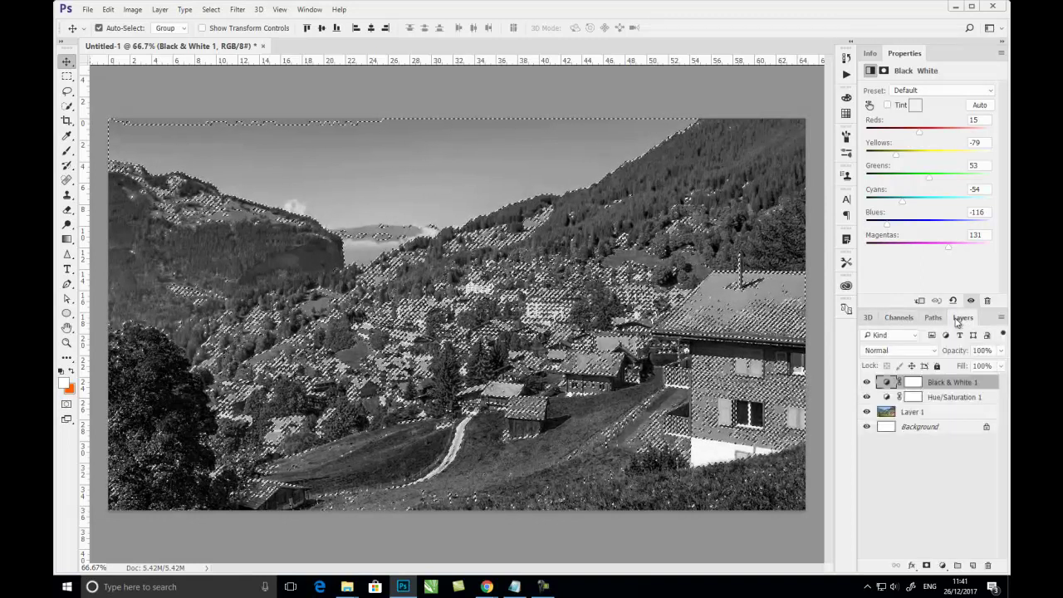
Step: Add an empty Layer 2 and delete the Black & White 1 layer with its mask
left_click(973, 565)
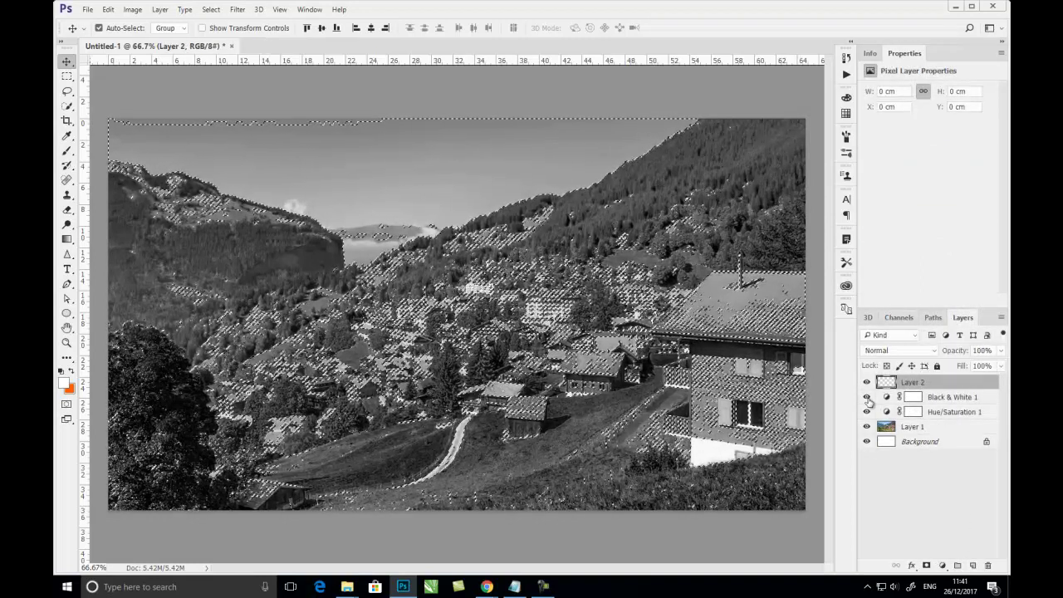
left_click(936, 402)
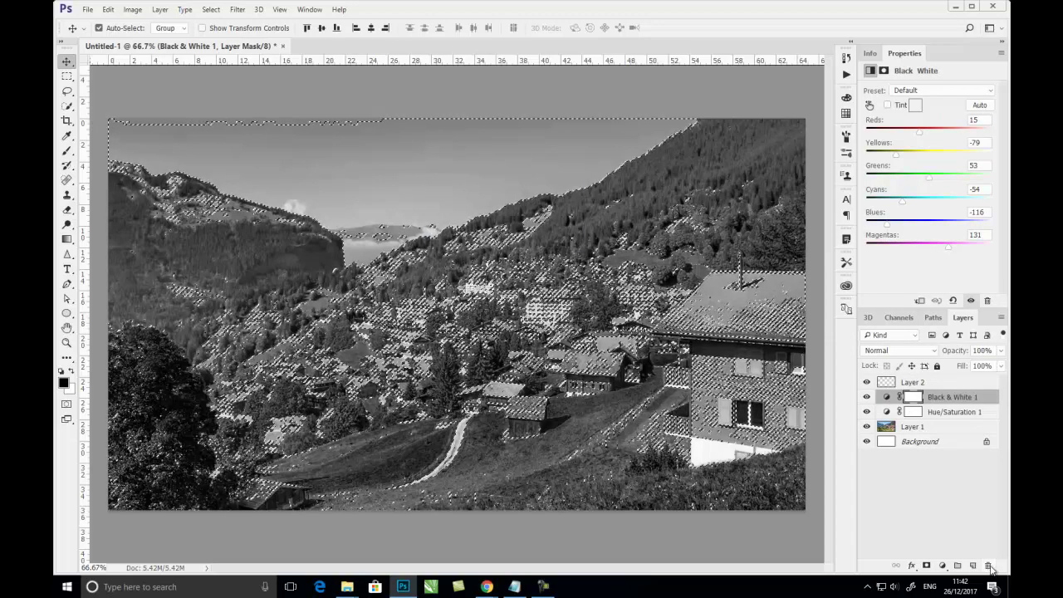
left_click(988, 566)
left_click(484, 224)
left_click(989, 566)
left_click(486, 224)
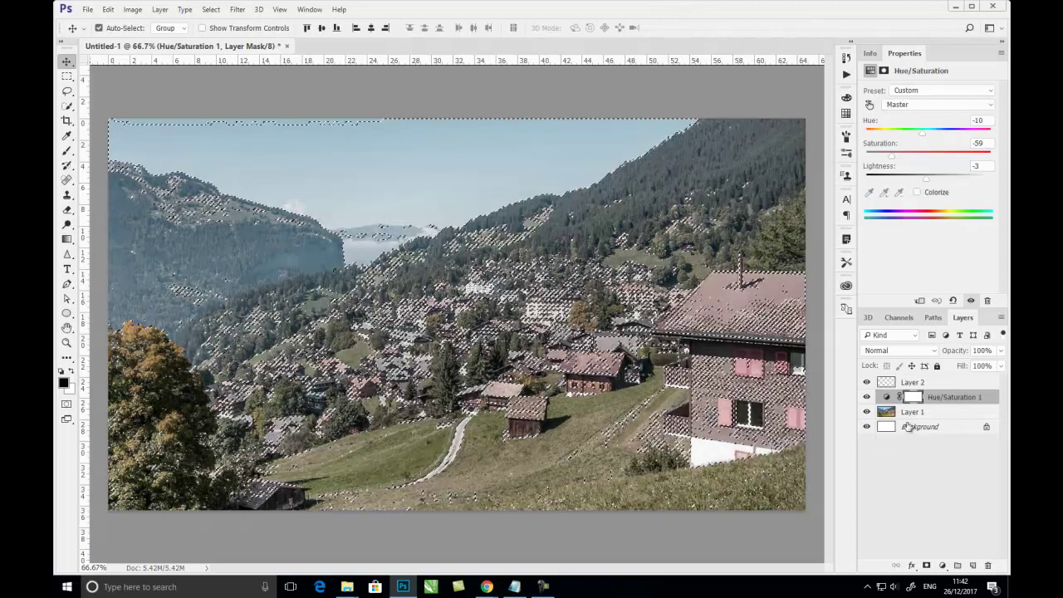
Step: Fill the selection on Layer 2 with light grey d8d8d8 and deselect
left_click(922, 384)
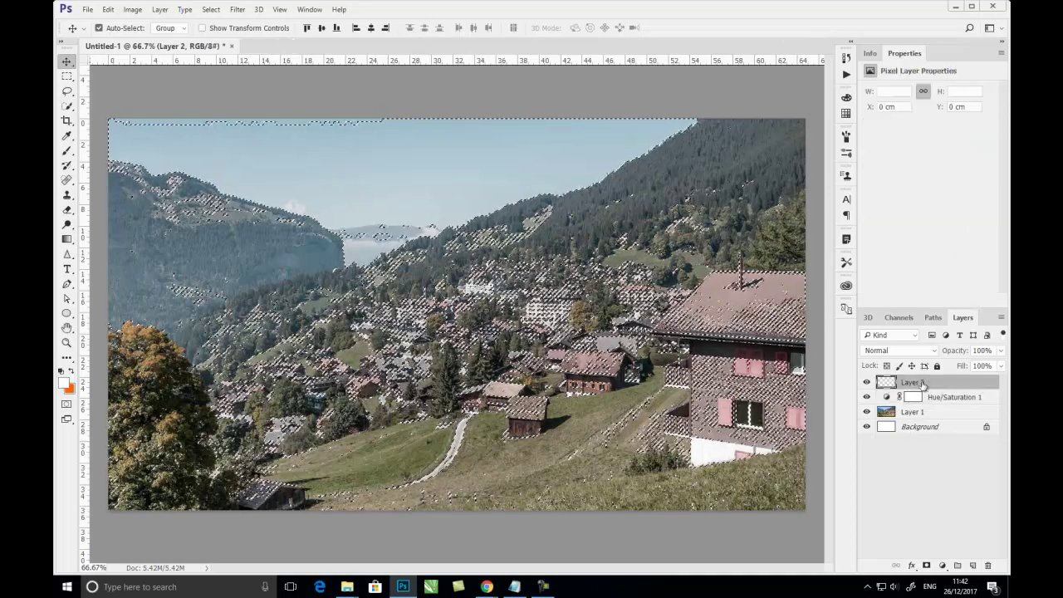
left_click(62, 385)
left_click(646, 127)
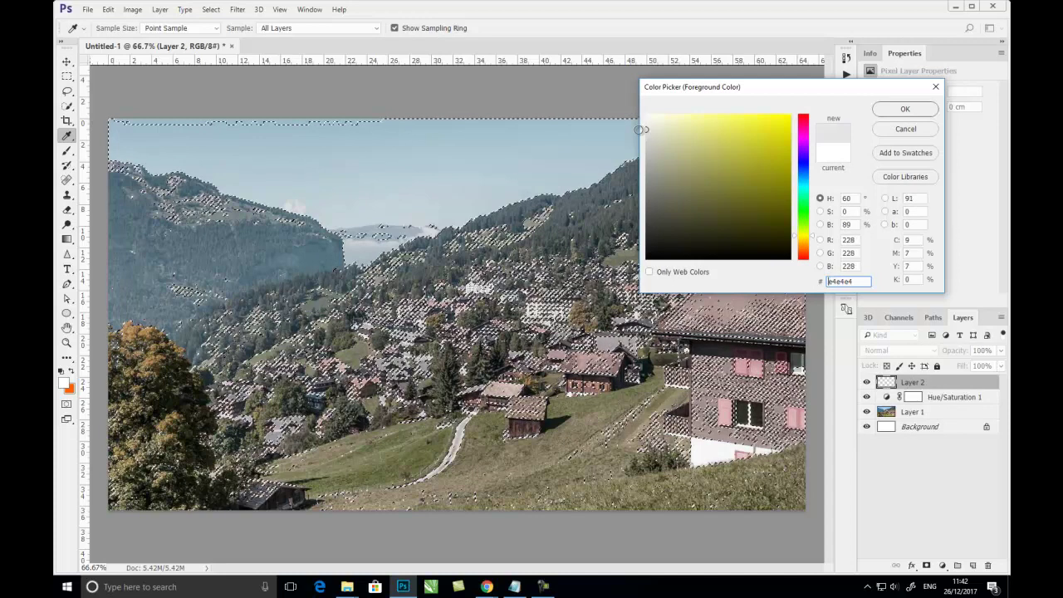
left_click(635, 135)
left_click(906, 109)
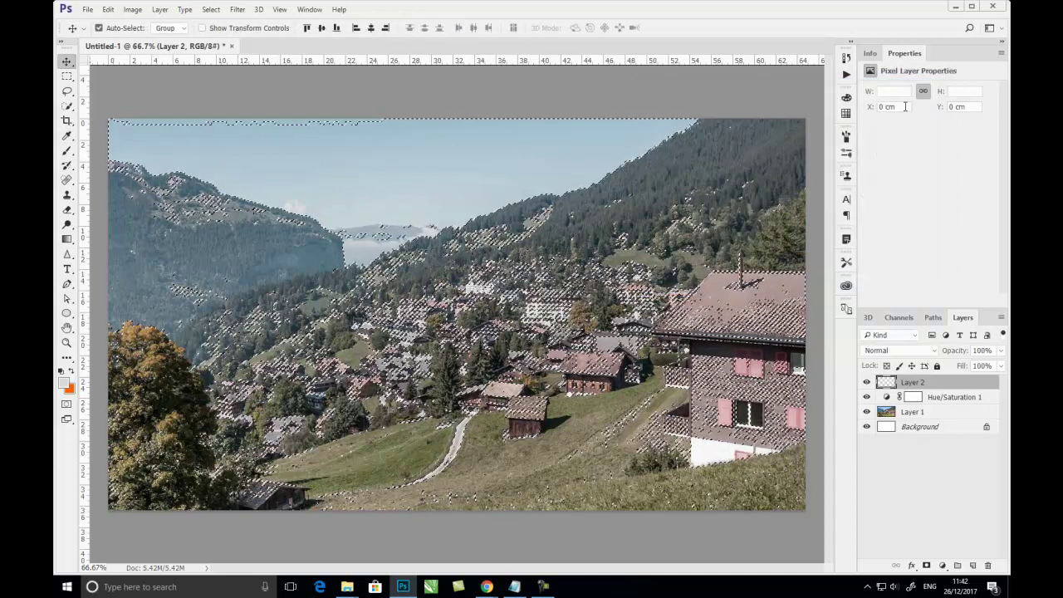
key("alt+BackSpace")
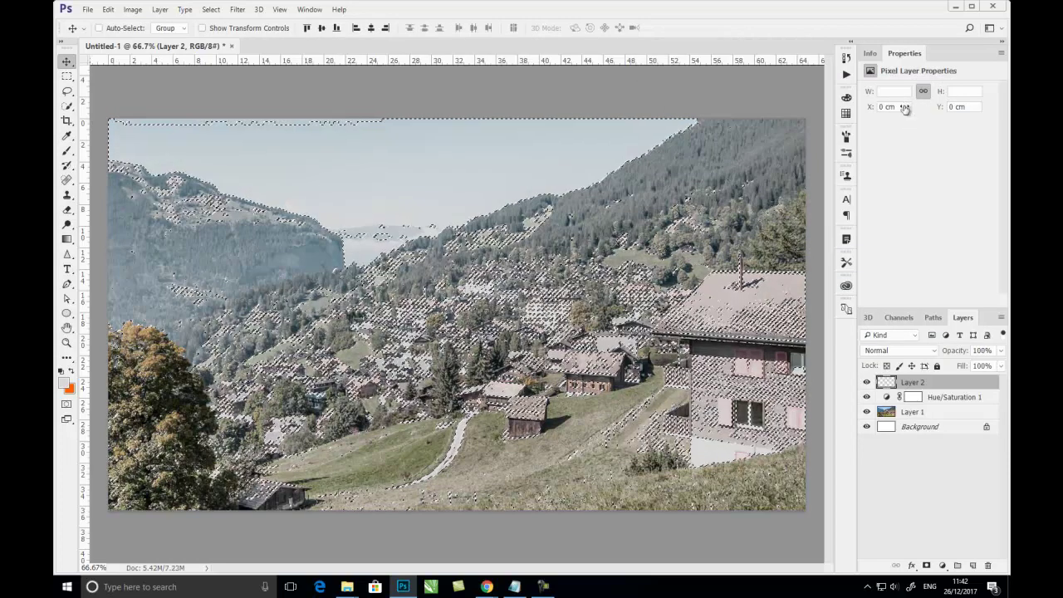
key("ctrl+d")
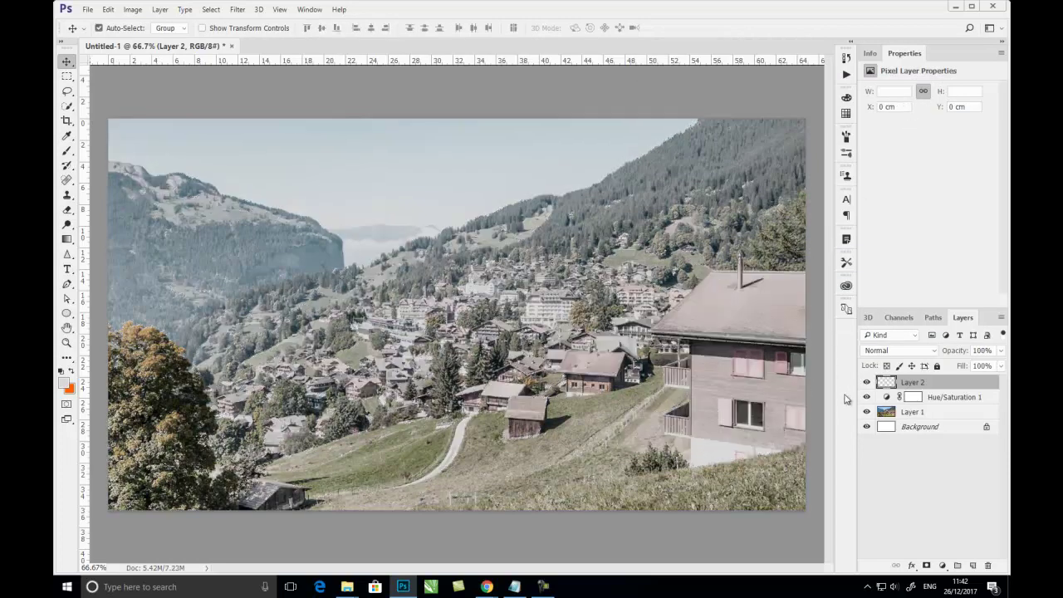
Step: Set the foreground colour to an even lighter grey, f0f0f0
left_click(64, 384)
left_click(647, 123)
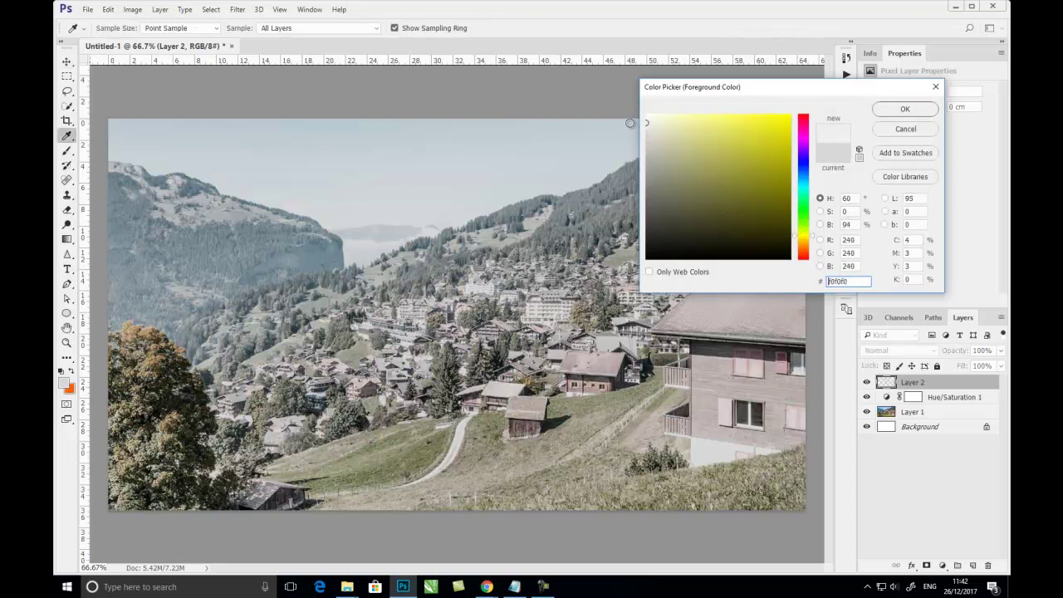
left_click(911, 110)
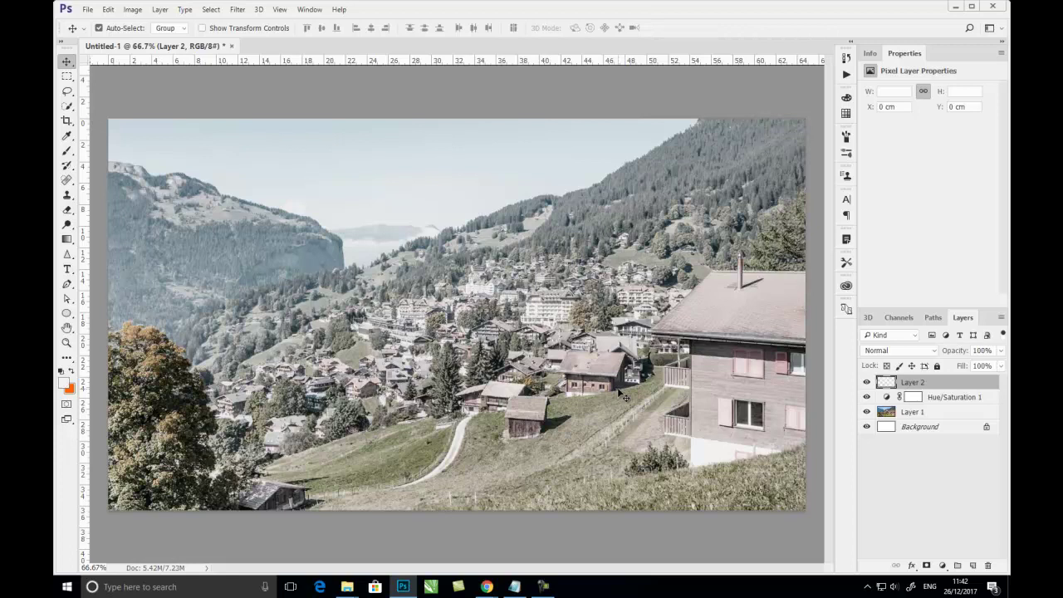
key("ctrl")
Step: Add an empty Layer 3 and zoom in on the right-hand house's roof with the Polygonal Lasso
left_click(975, 565)
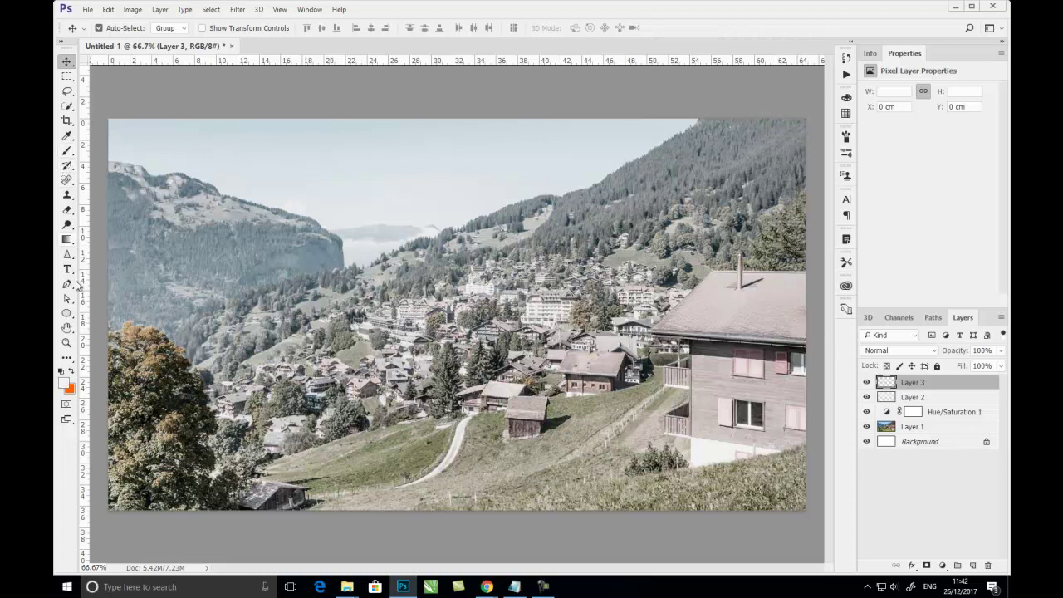
left_click_drag(68, 90, 108, 102)
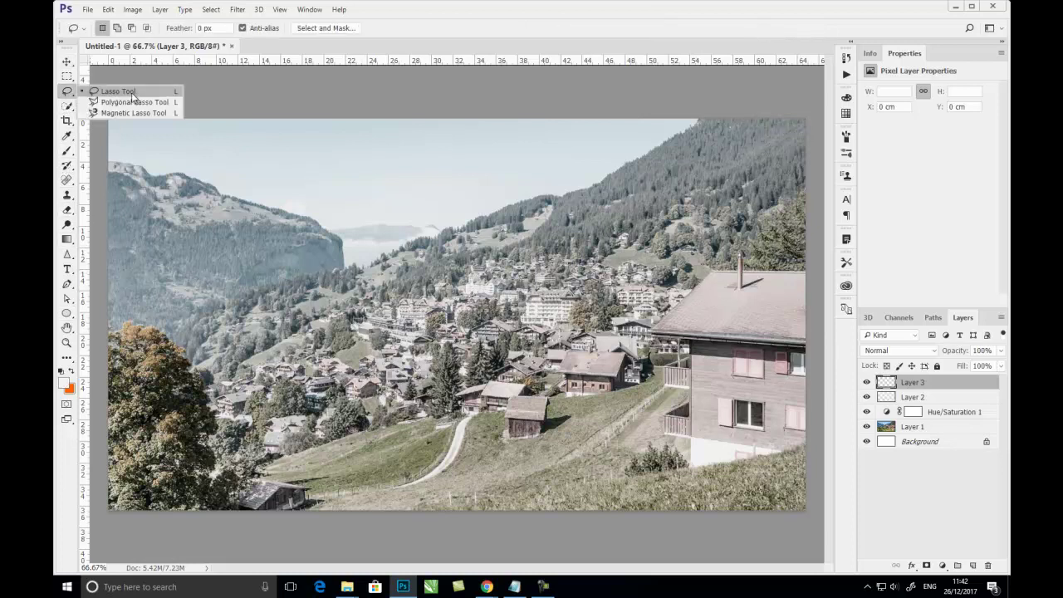
scroll(409, 357, "up", 2)
scroll(409, 357, "up", 2)
scroll(409, 357, "up", 2)
scroll(409, 357, "up", 2)
left_click_drag(409, 358, 381, 358)
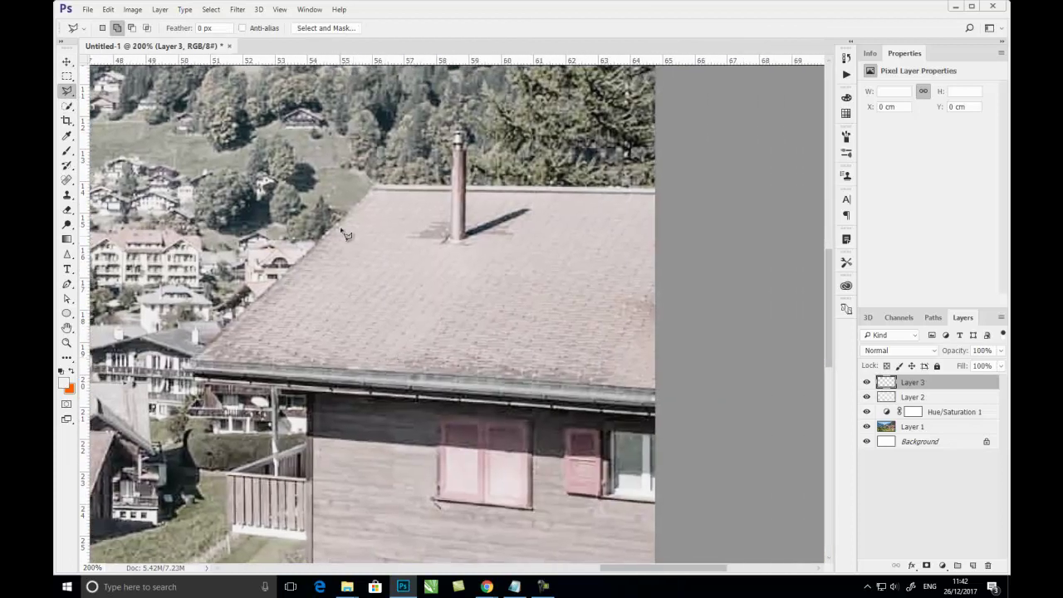
Step: Trace a polygonal selection around the roof and chimney, extending past the image edge
left_click(204, 369)
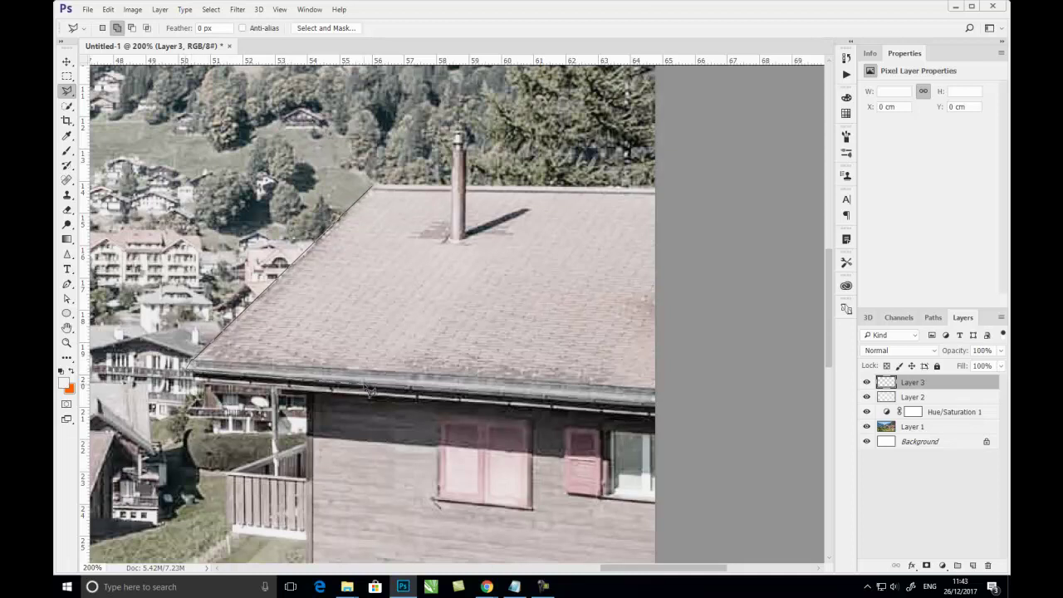
left_click(709, 328)
left_click(695, 210)
left_click(681, 186)
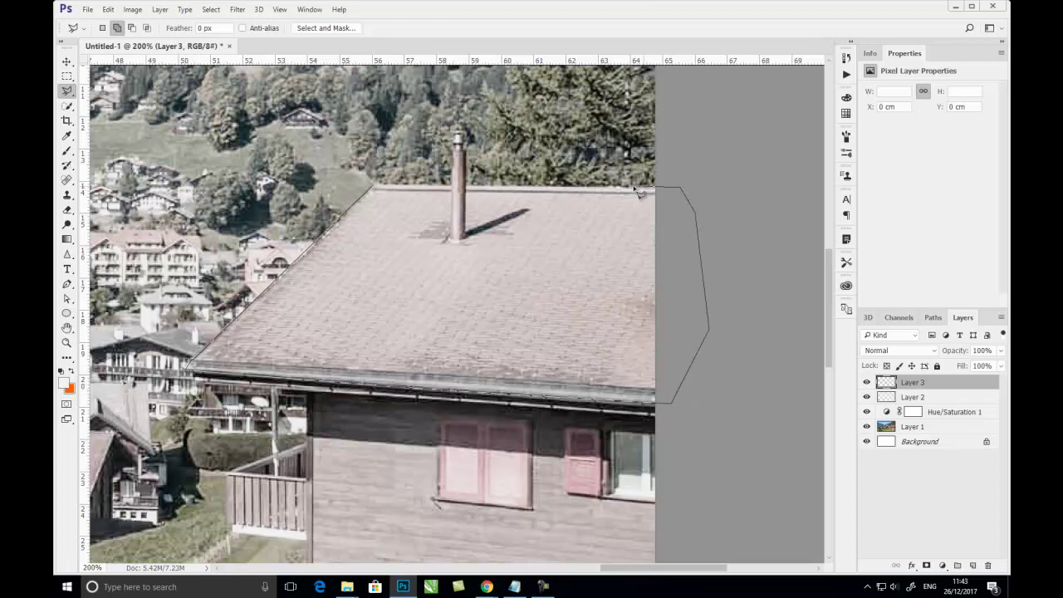
left_click(466, 239)
left_click(449, 239)
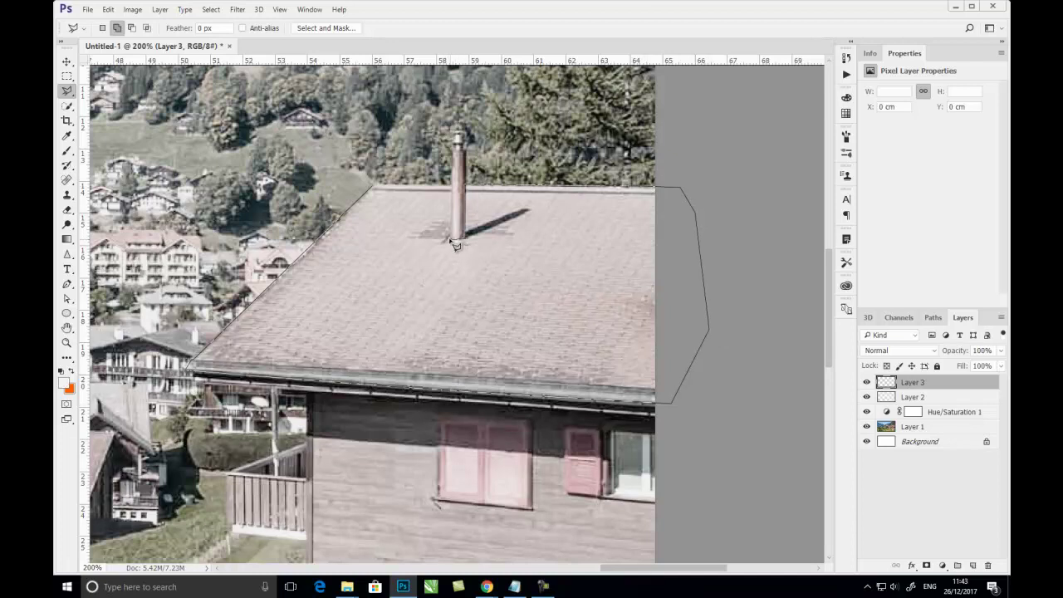
left_click(455, 187)
left_click(374, 189)
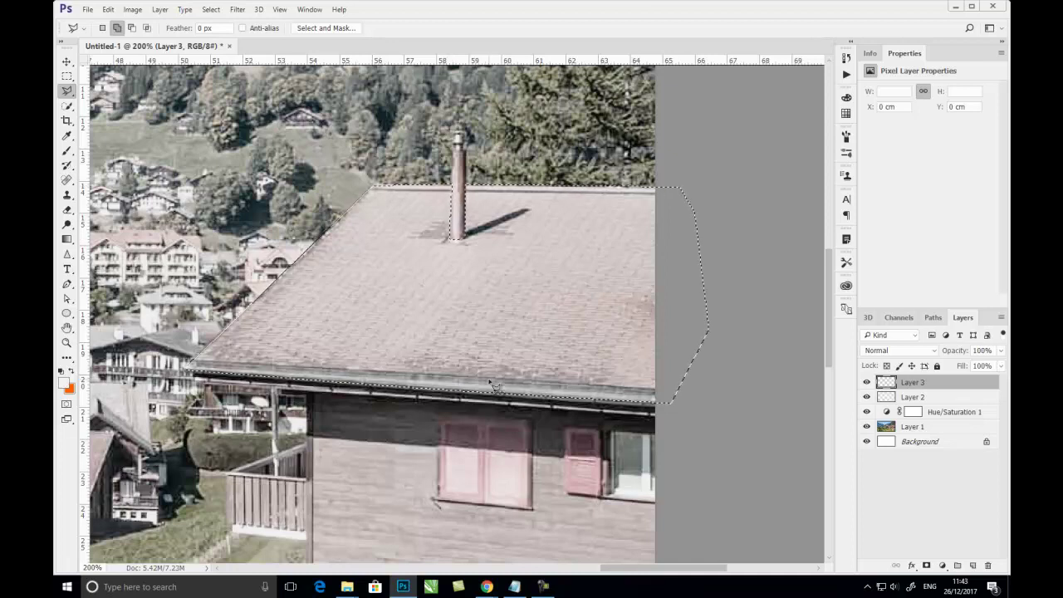
key("ctrl+minus")
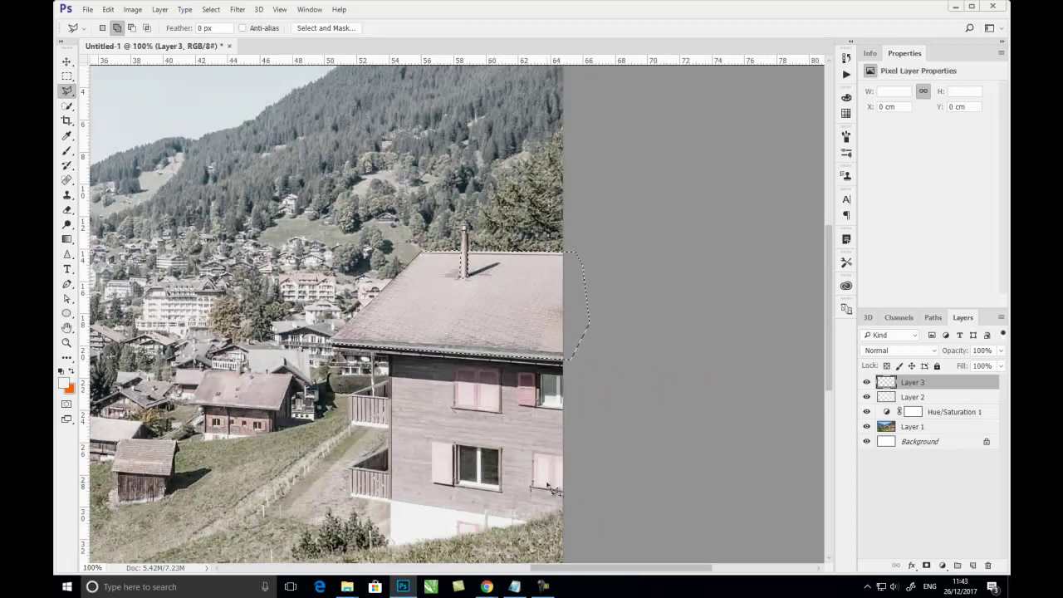
Step: Fill the roof selection on Layer 3 with pale grey e8e8e8 and deselect
left_click(64, 384)
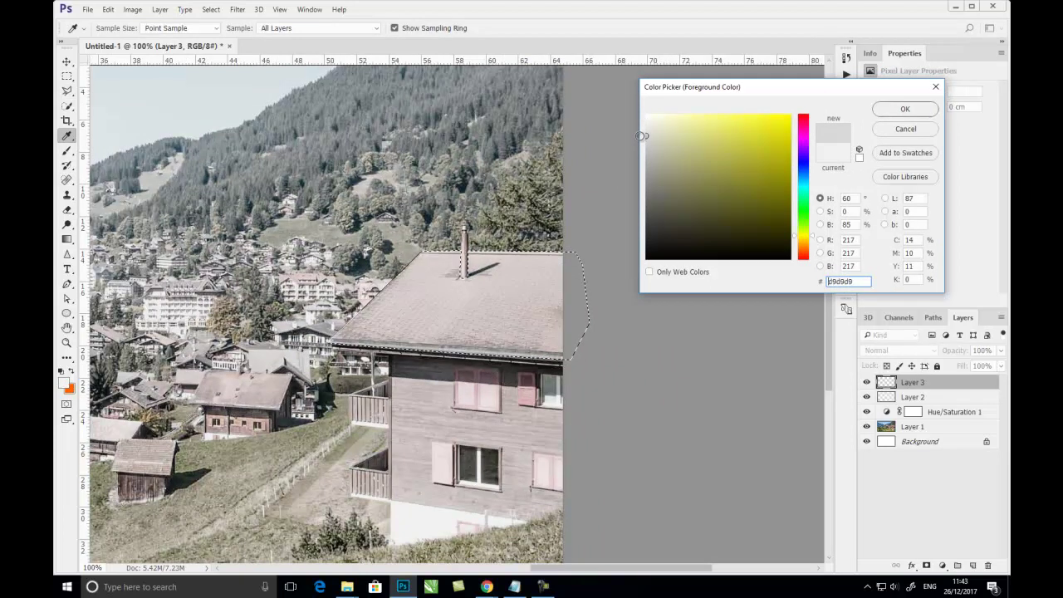
left_click(903, 112)
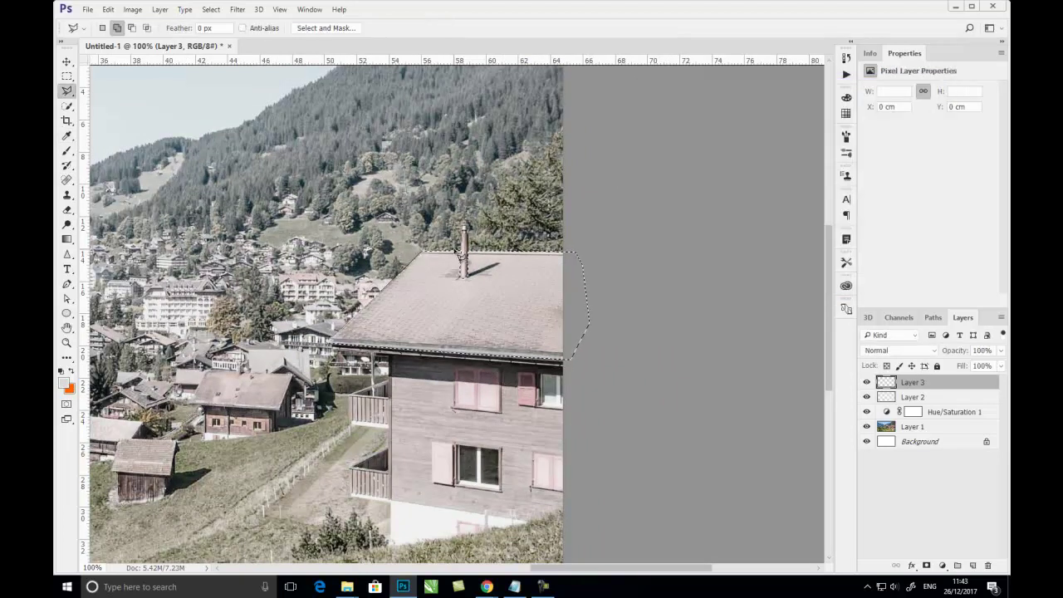
key("alt+BackSpace")
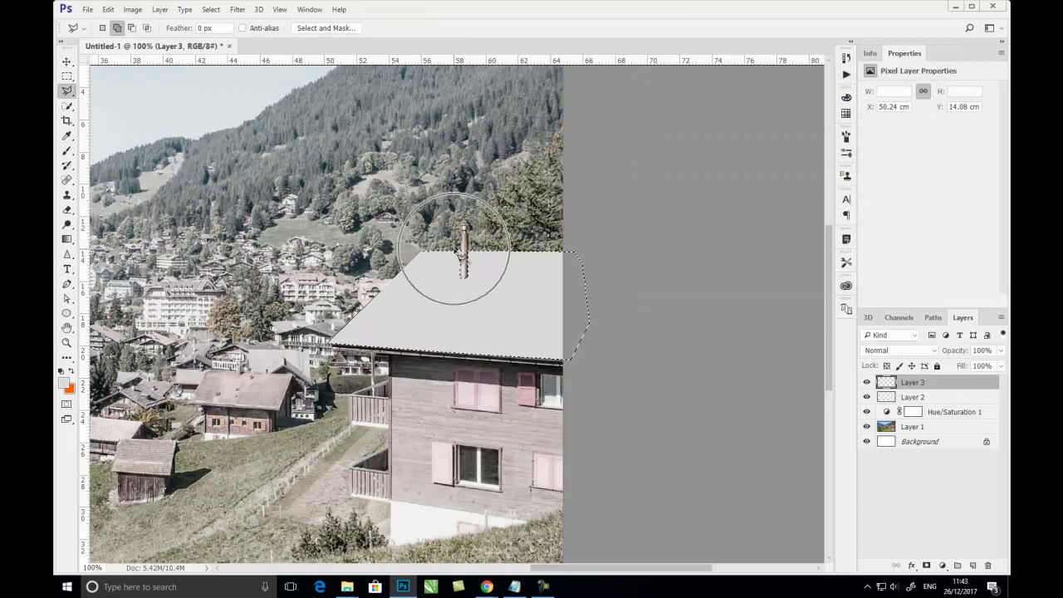
left_click(64, 384)
left_click(367, 304)
left_click_drag(633, 125, 631, 123)
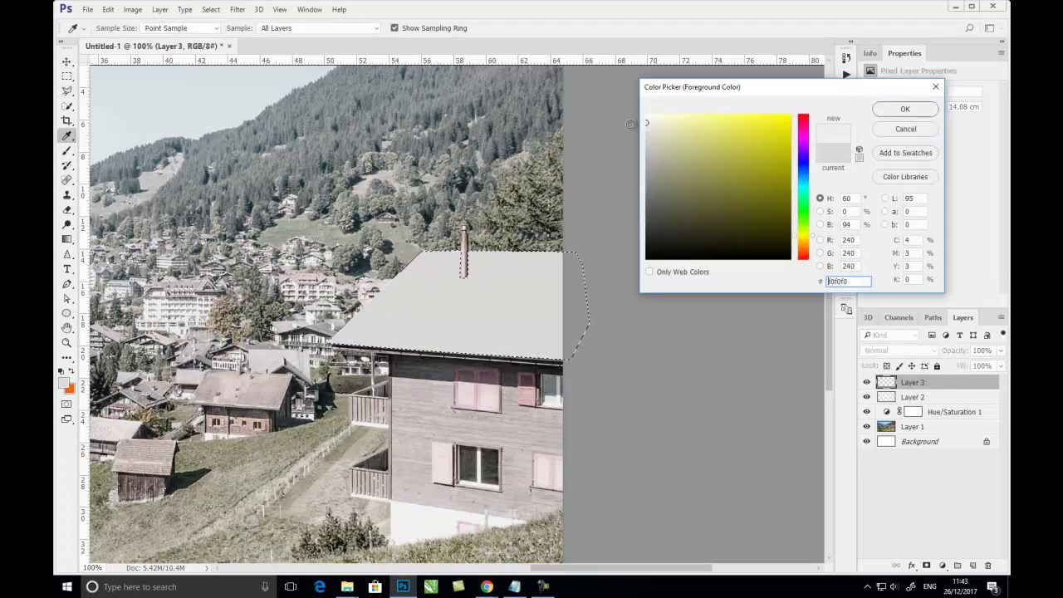
left_click(647, 127)
left_click(906, 109)
key("alt+BackSpace")
key("ctrl+d")
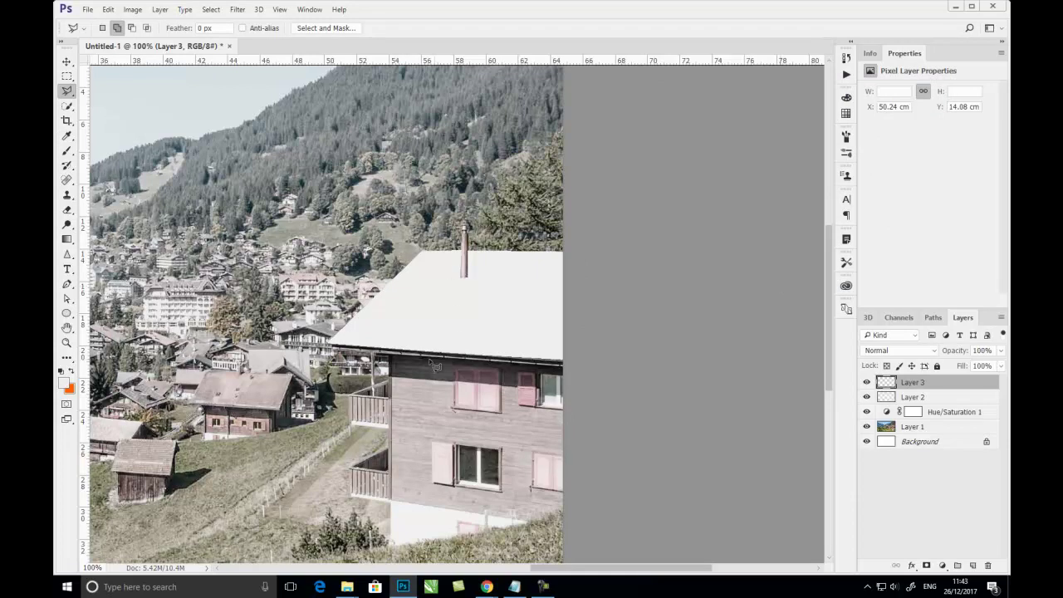
left_click(67, 152)
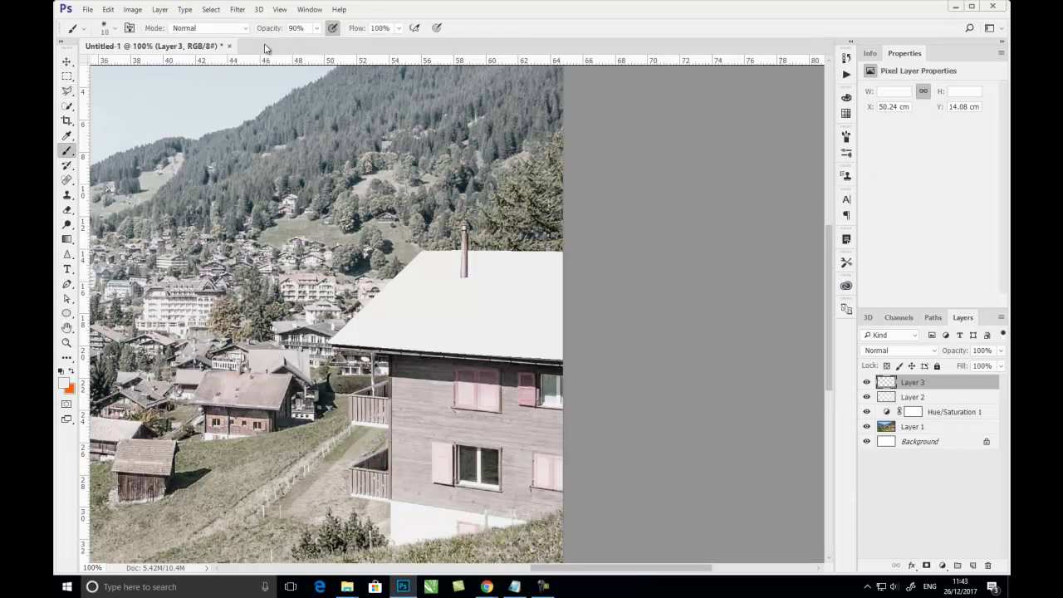
Step: Set the brush to 100% opacity, size 7, with pressure opacity off, zoomed in on the roof
left_click(116, 31)
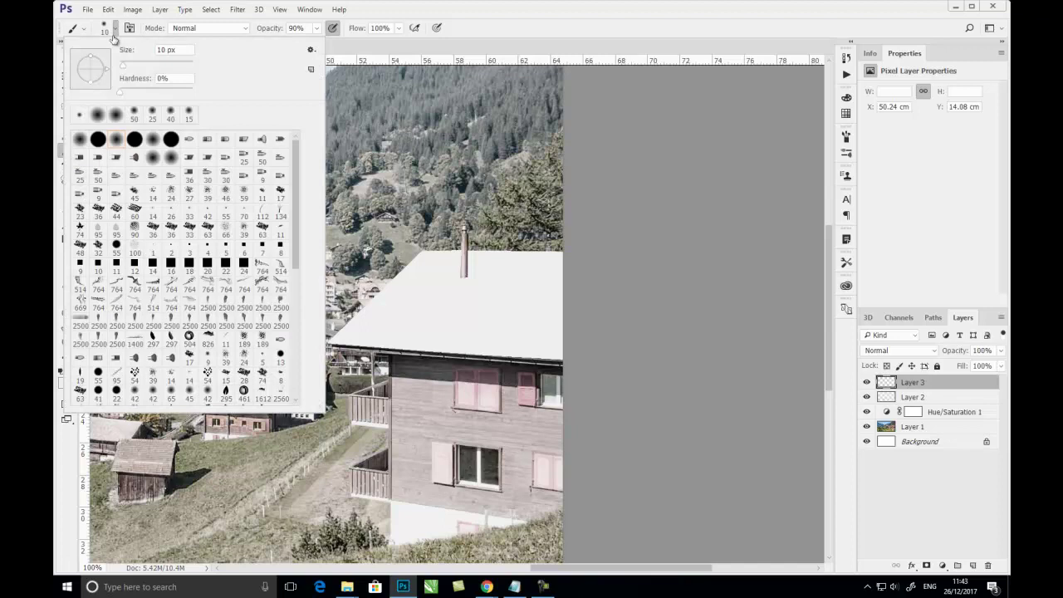
left_click(484, 24)
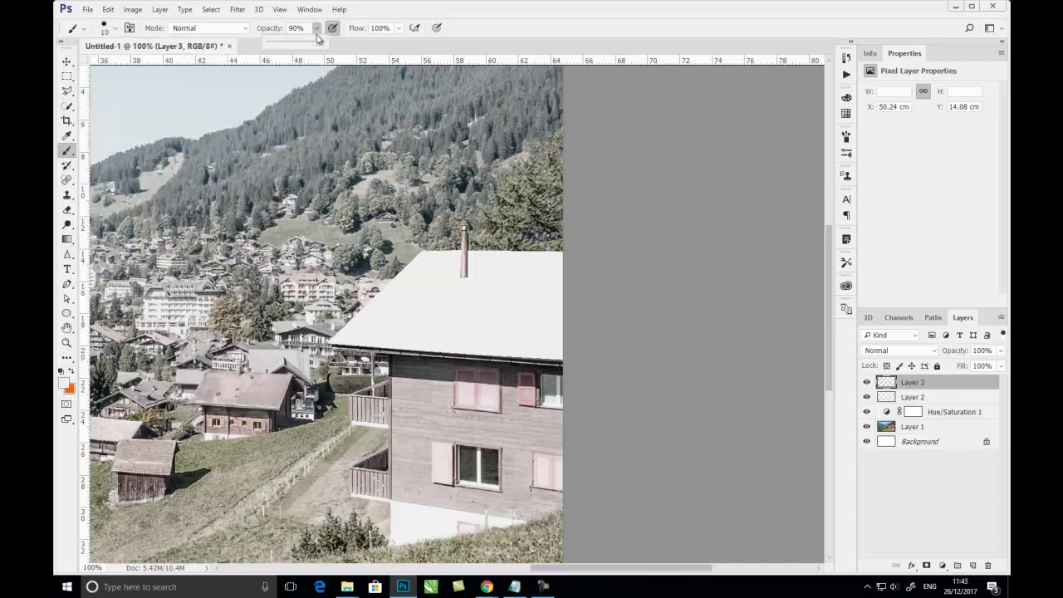
key("0")
key("ctrl+plus")
key("ctrl+plus")
left_click_drag(375, 221, 503, 301)
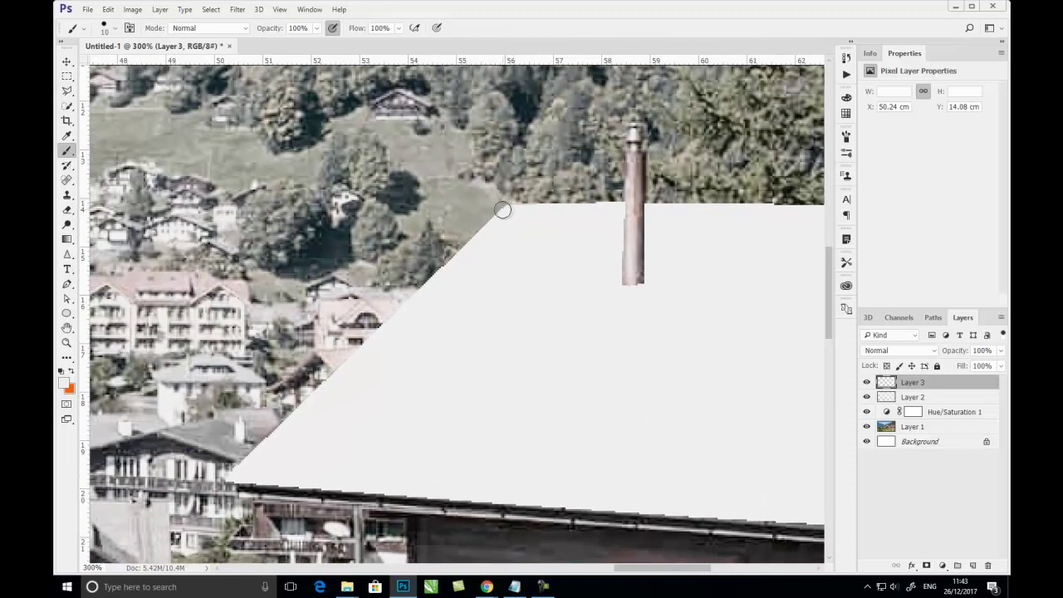
key("bracketleft")
key("bracketleft")
key("bracketleft")
left_click(333, 28)
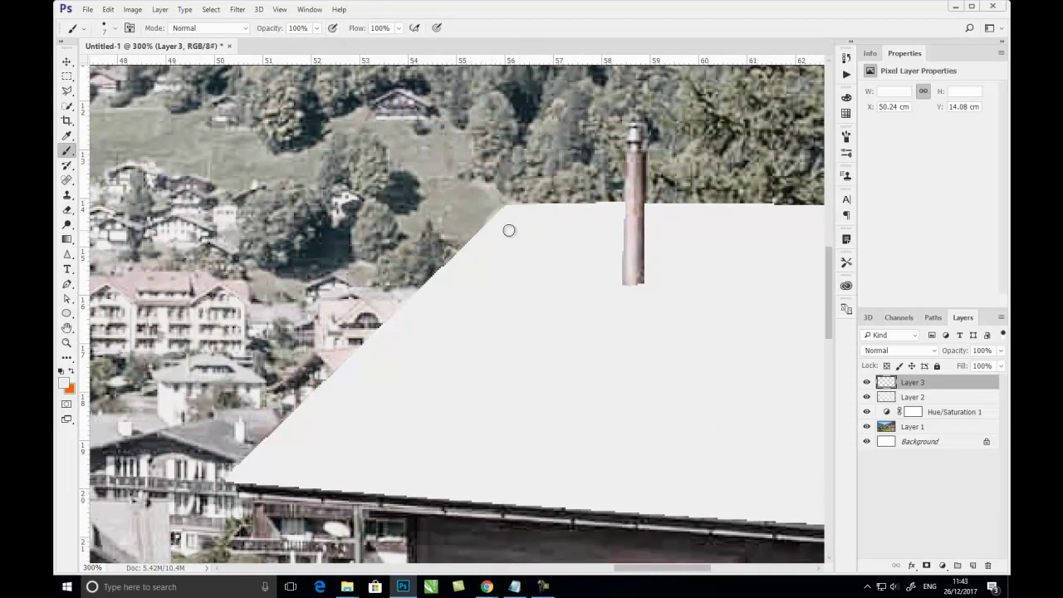
Step: Paint snow along the diagonal roof edge over the tree fringe
left_click_drag(490, 227, 428, 282)
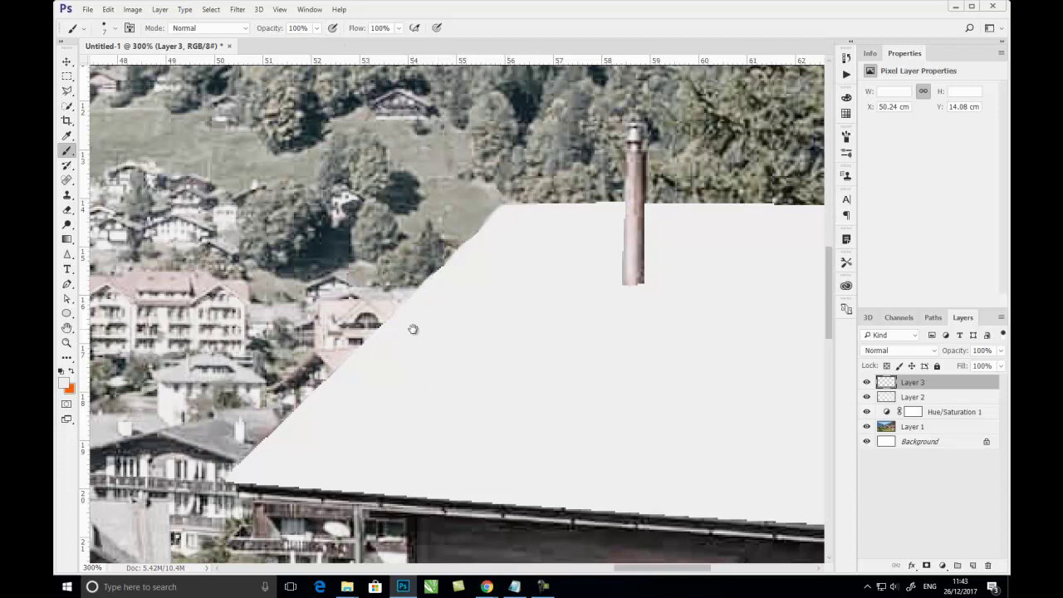
left_click_drag(415, 334, 515, 193)
mouse_move(442, 238)
left_mouse_down()
mouse_move(331, 340)
mouse_move(593, 363)
mouse_move(366, 326)
mouse_move(711, 352)
left_mouse_up()
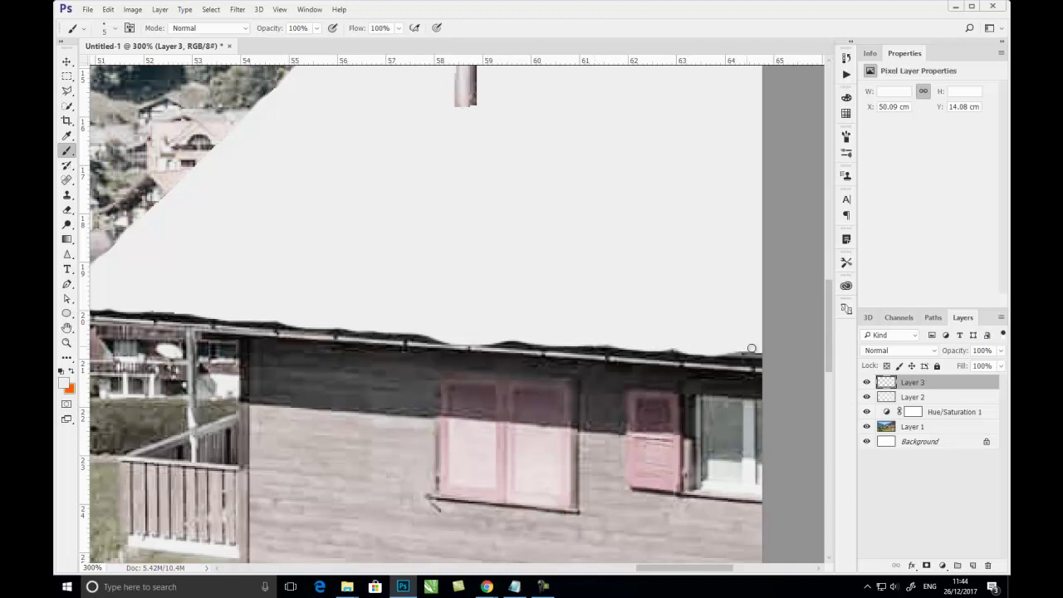
left_click_drag(613, 289, 725, 241)
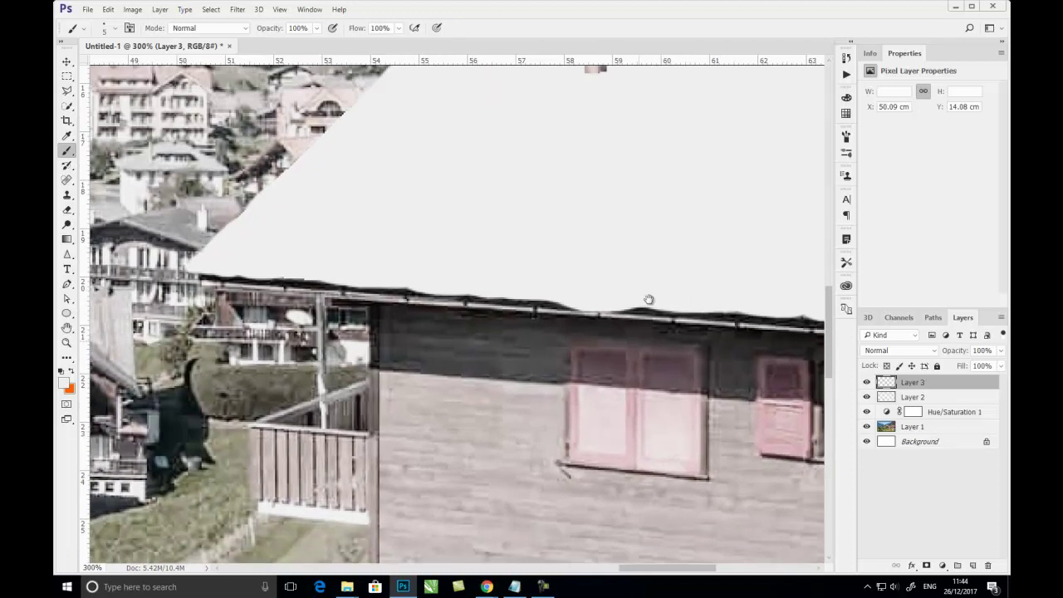
scroll(648, 301, "up", 5)
scroll(646, 398, "up", 3)
Step: Paint an uneven snow line along the ridge on both sides of the chimney
left_click_drag(451, 237, 580, 238)
scroll(580, 239, "right", 3)
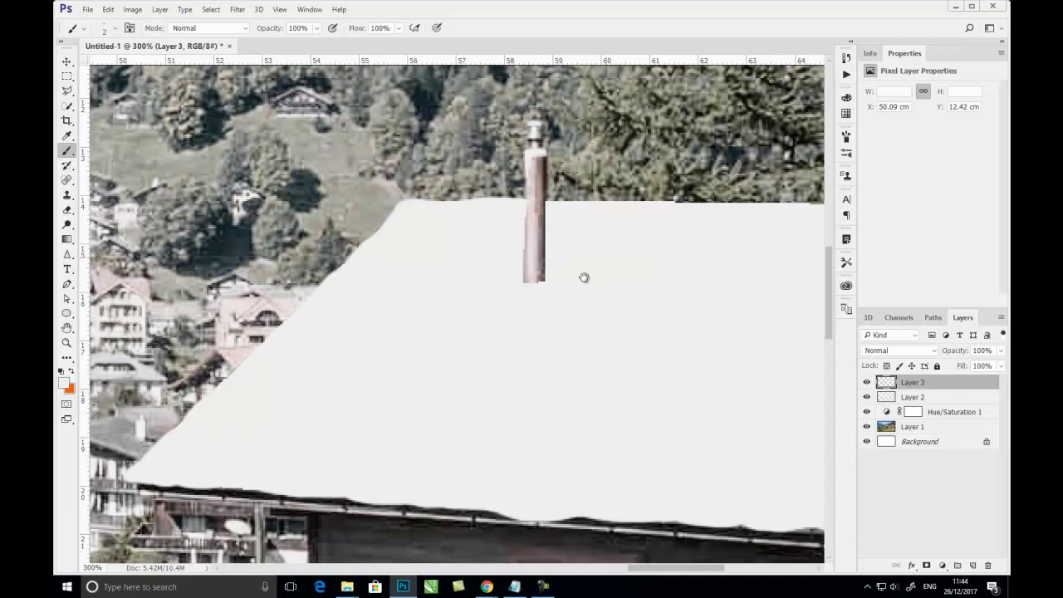
left_click_drag(510, 279, 560, 236)
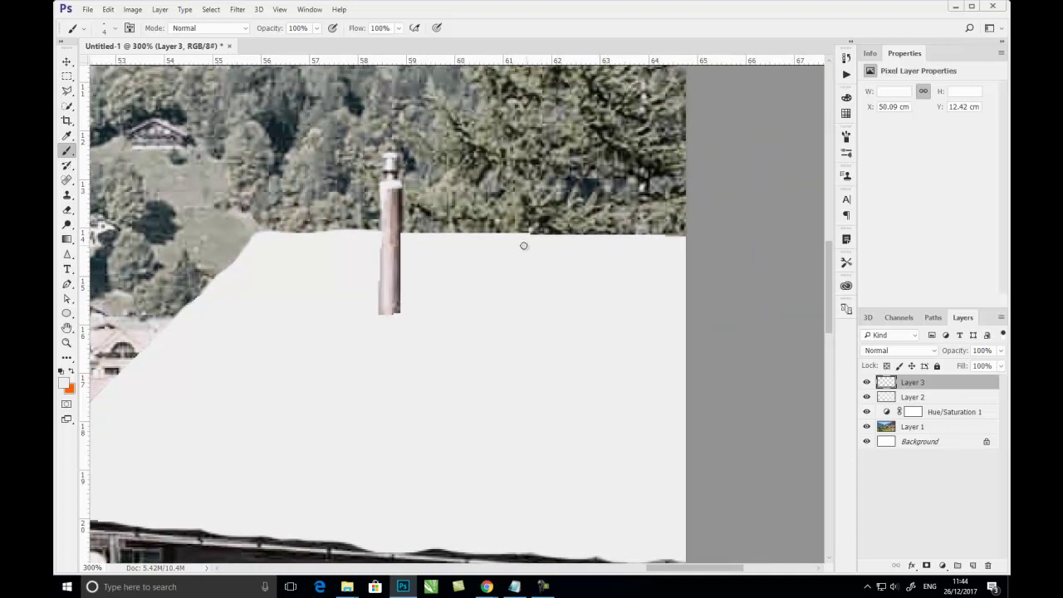
left_click_drag(484, 237, 614, 238)
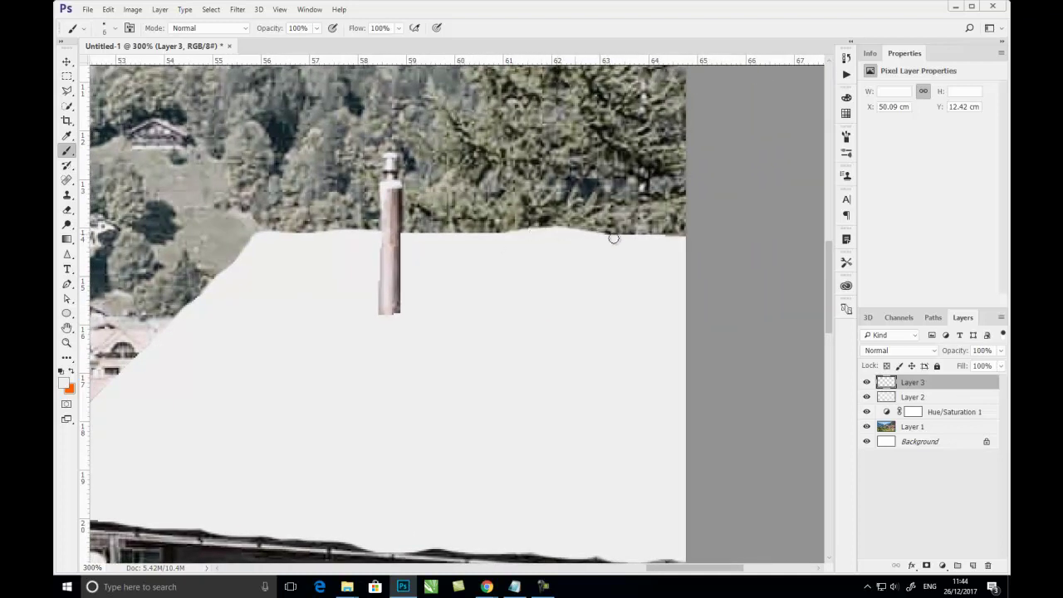
left_click_drag(605, 237, 703, 237)
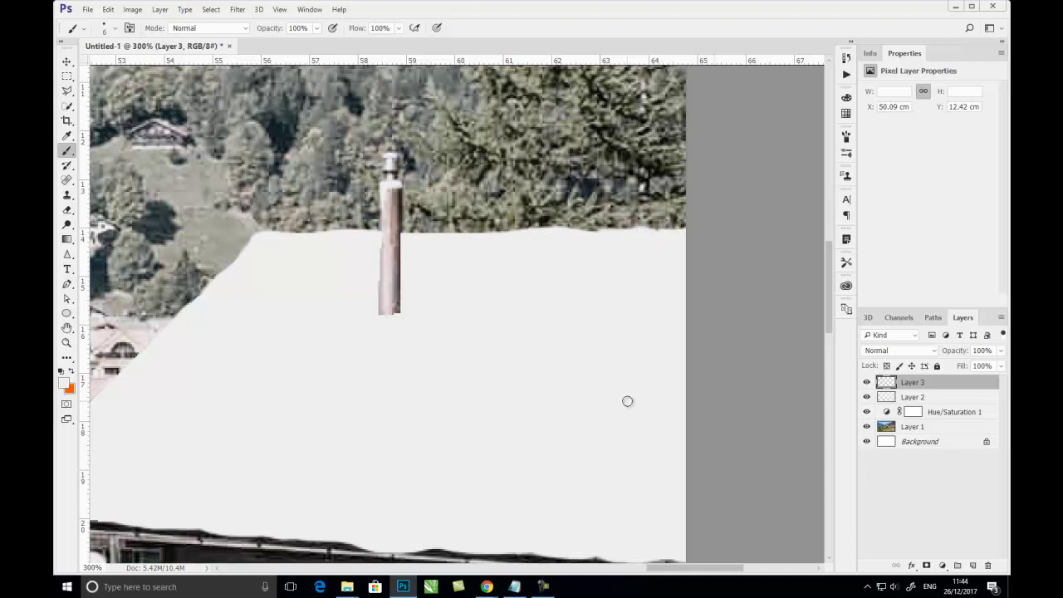
key("ctrl+minus")
key("ctrl+minus")
mouse_move(595, 301)
left_mouse_down()
mouse_move(608, 257)
mouse_move(638, 303)
left_mouse_up()
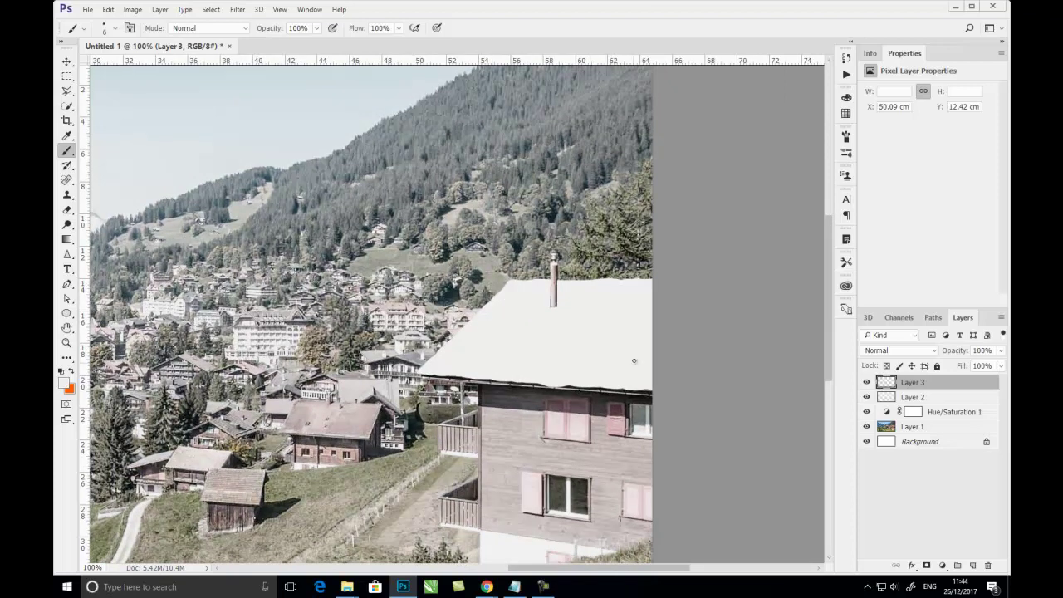
Step: Zoom out to view the whole village, then zoom back in on the snowy-roofed house
left_click_drag(611, 339, 645, 325)
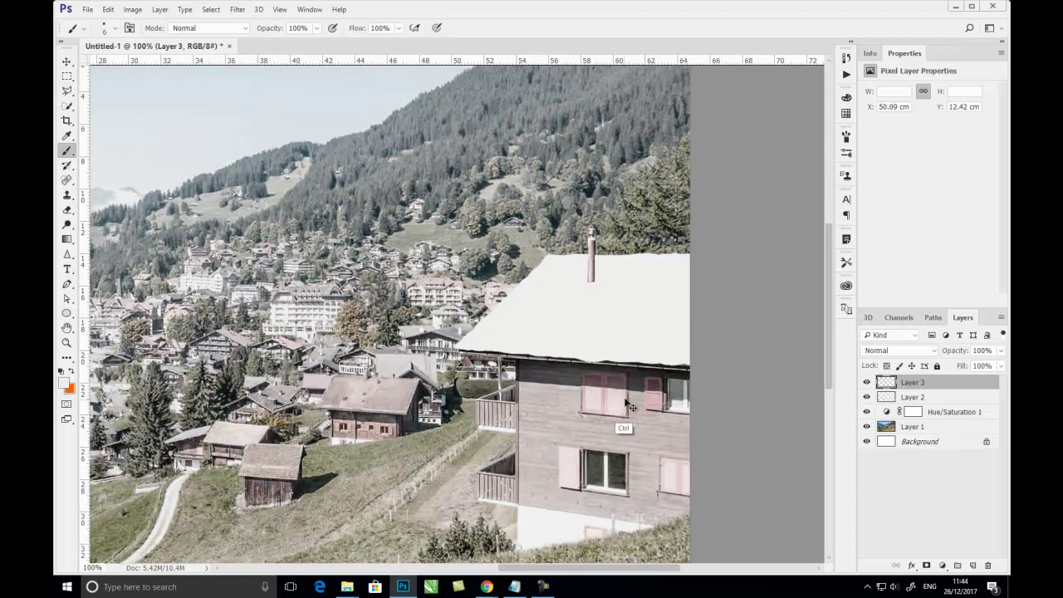
key("ctrl+minus")
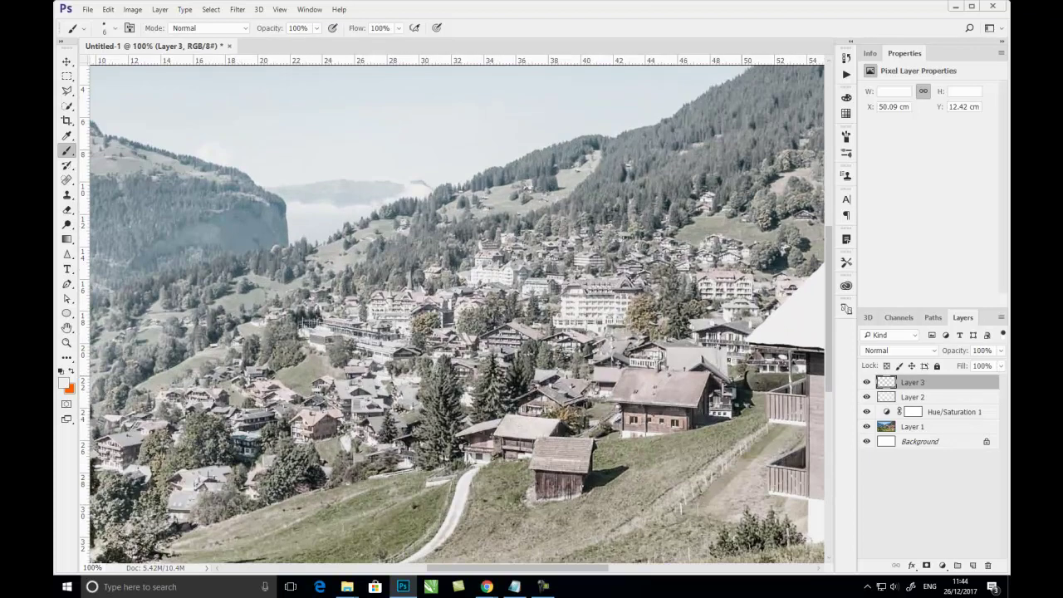
key("ctrl+plus")
left_click_drag(739, 295, 423, 289)
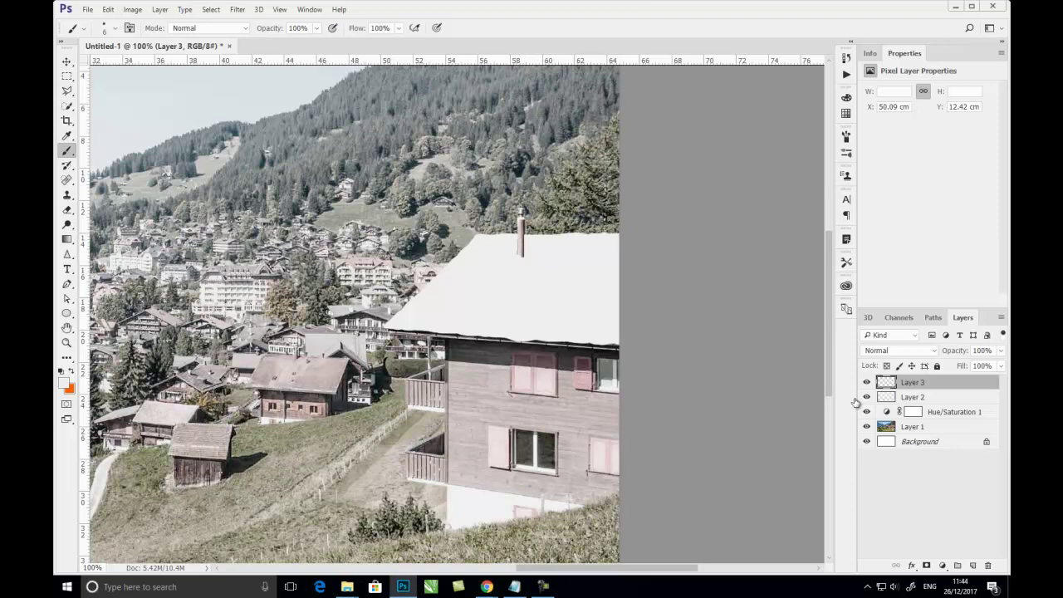
Step: Add a Smooth Inner Bevel & Emboss to the roof layer with a shallower Depth of 43
left_click(913, 565)
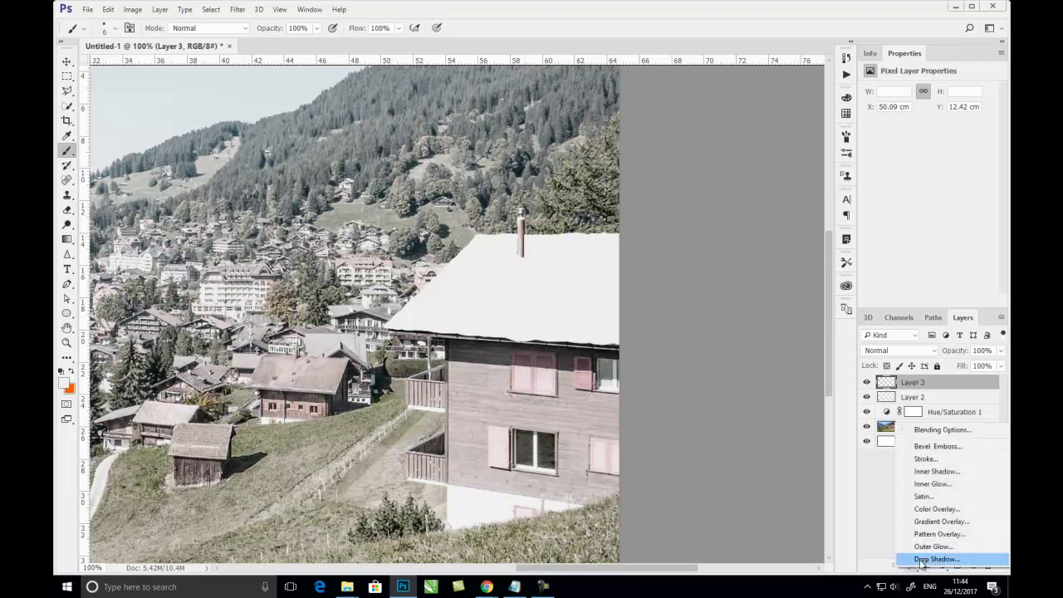
left_click(931, 447)
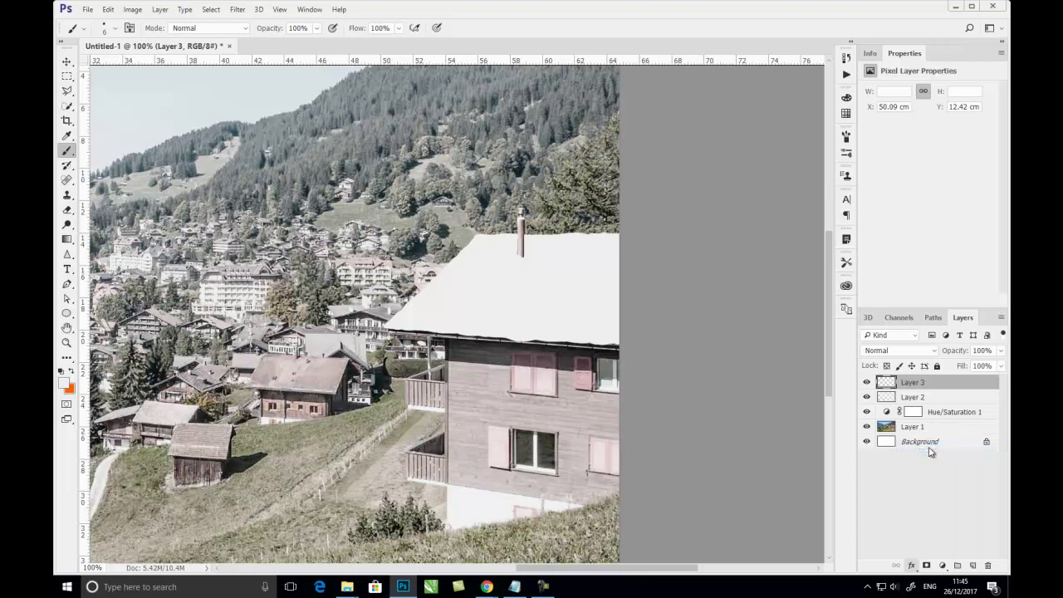
left_click_drag(618, 99, 929, 10)
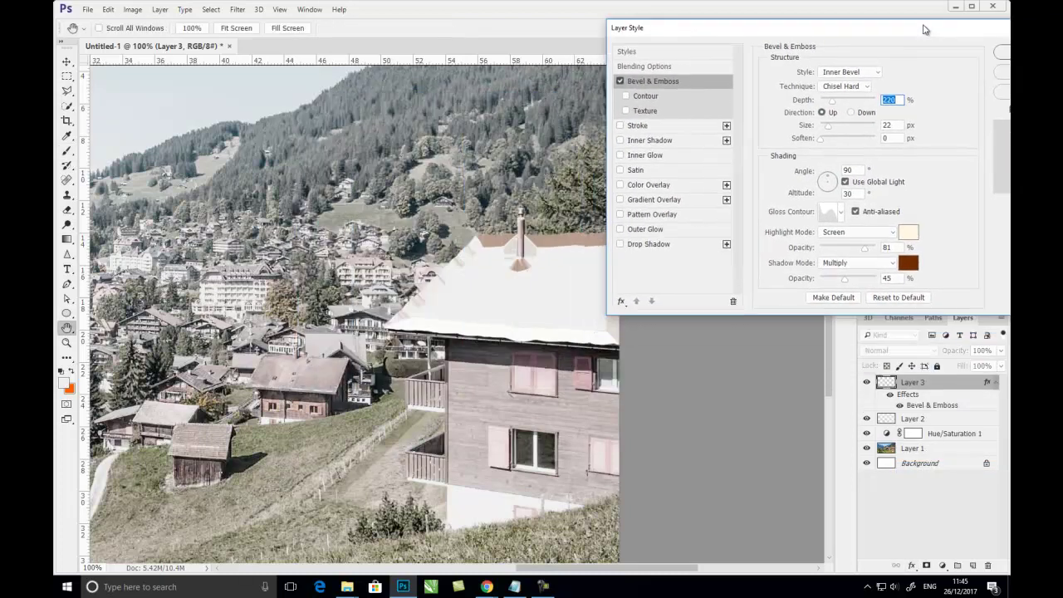
left_click(868, 68)
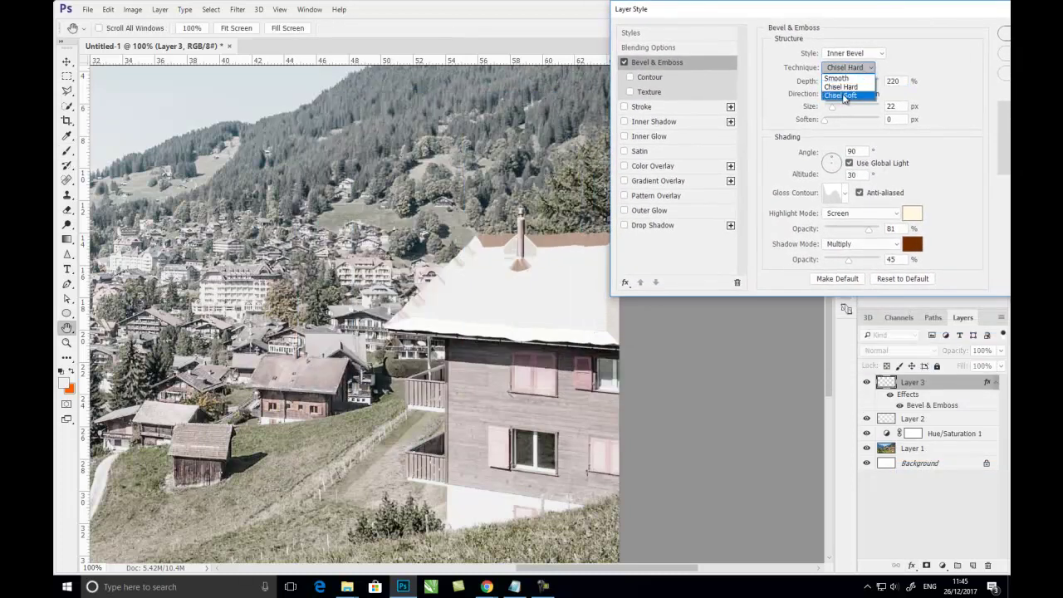
left_click(853, 97)
left_click(858, 69)
left_click(858, 78)
left_click(873, 53)
left_click_drag(837, 83, 827, 83)
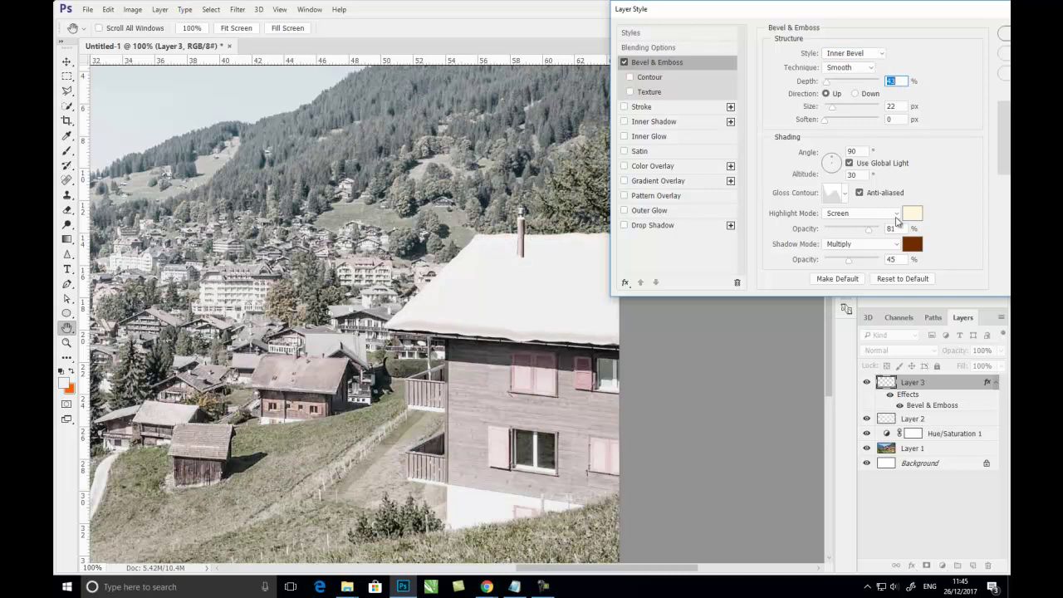
Step: Set the bevel shadow colour to black 000000 and the highlight to white ffffff
left_click(912, 243)
type("000000")
left_click(904, 109)
left_click(909, 222)
type("ffffff")
left_click(904, 109)
Step: Set bevel Size to 40, fine-tune the lighting angle and altitude, and enable Texture
left_click_drag(833, 107, 834, 121)
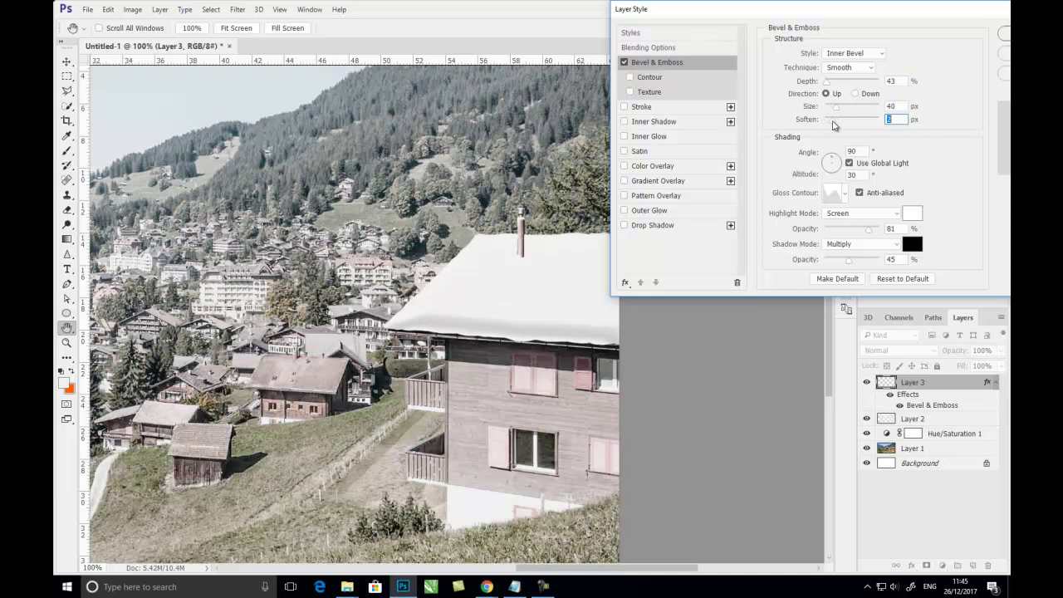
left_click(840, 157)
left_click_drag(840, 161, 838, 163)
mouse_move(839, 163)
left_mouse_down()
mouse_move(825, 175)
mouse_move(837, 163)
left_mouse_up()
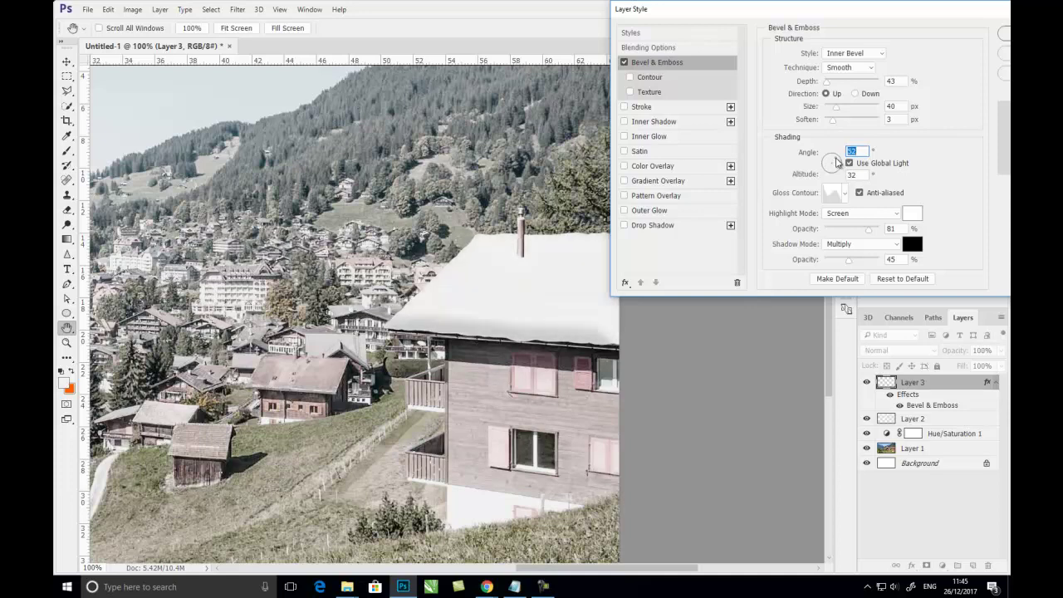
mouse_move(748, 12)
left_mouse_down()
mouse_move(508, 417)
mouse_move(760, 30)
left_mouse_up()
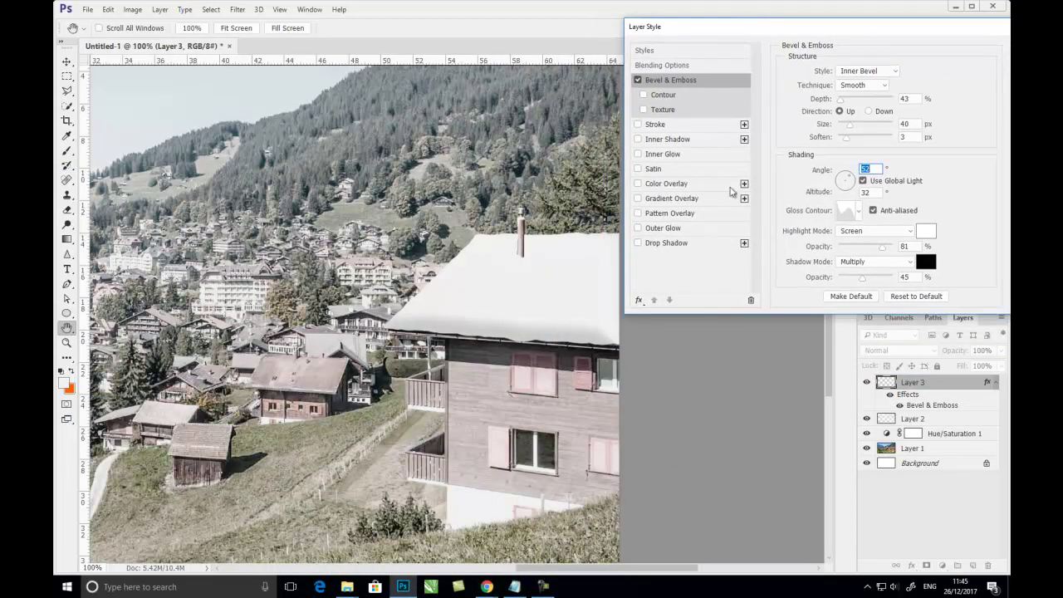
left_click(643, 109)
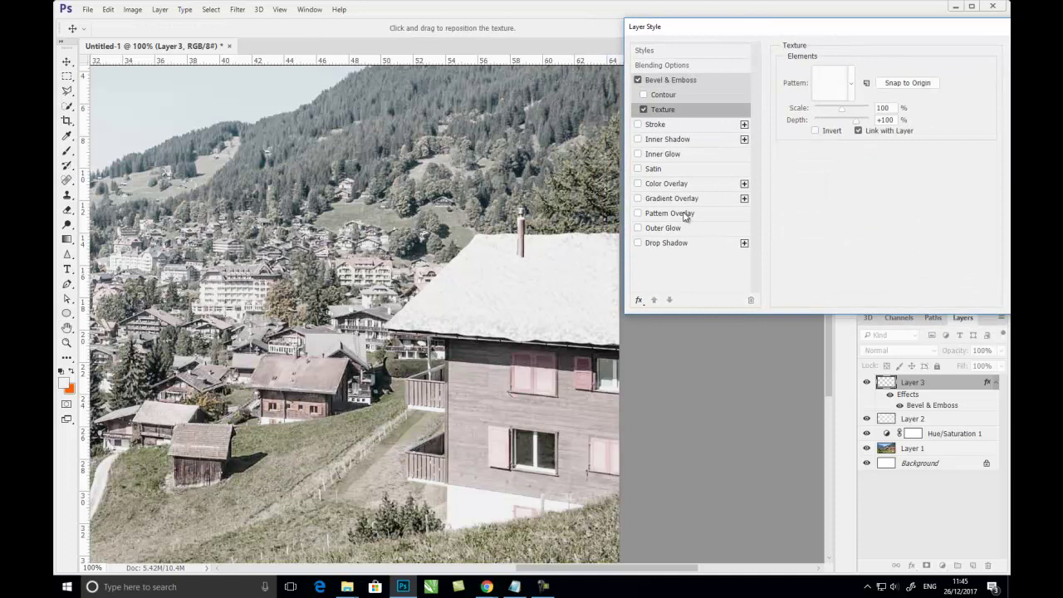
Step: Append the Artist Surfaces patterns and choose Gouache Light on Watercolor as the bevel texture
left_click(852, 83)
left_click(892, 116)
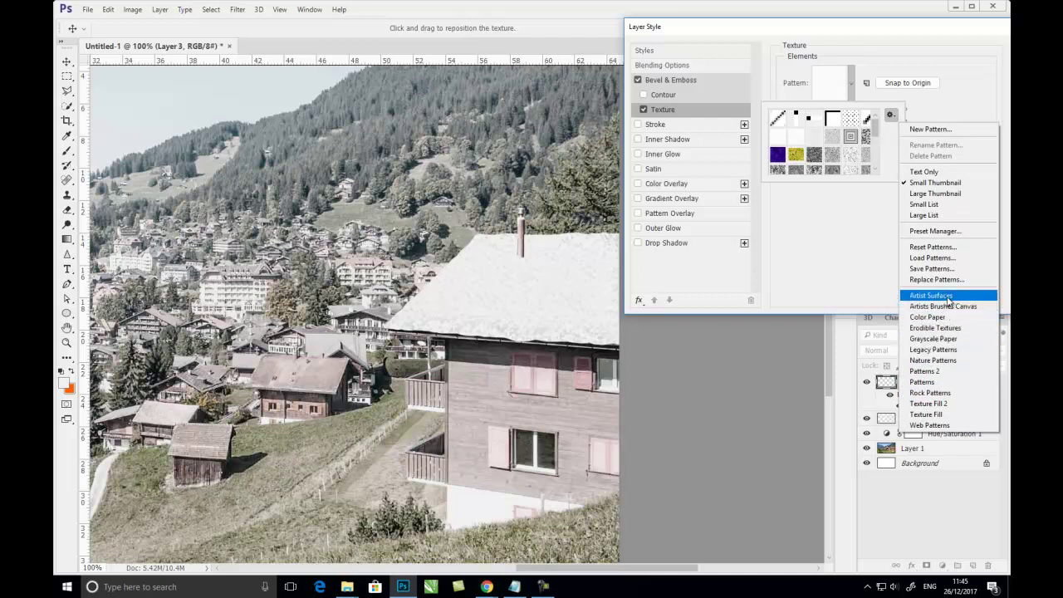
left_click(941, 297)
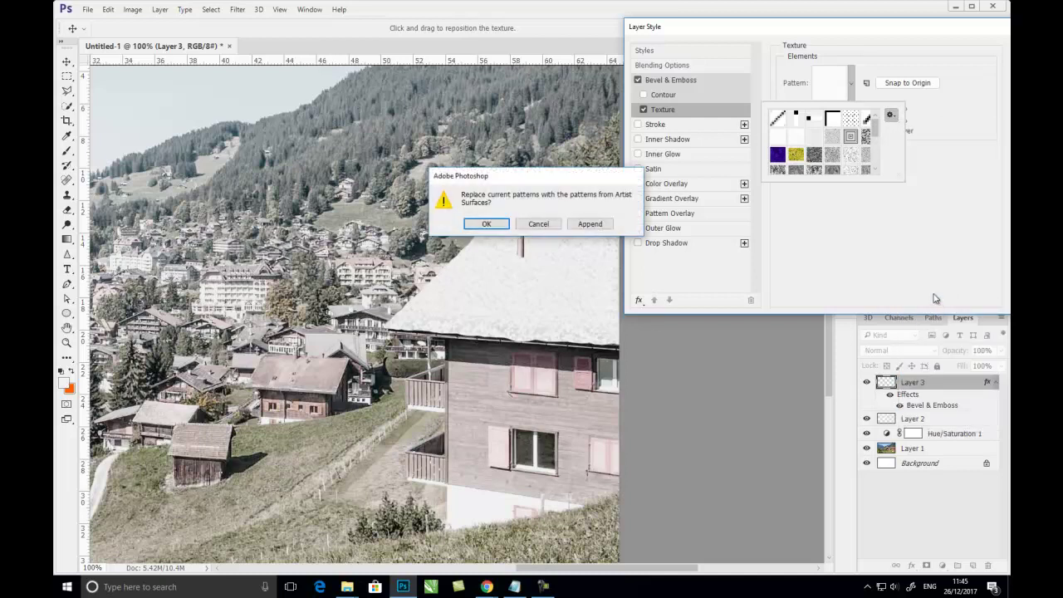
left_click(588, 224)
left_click_drag(876, 125, 875, 157)
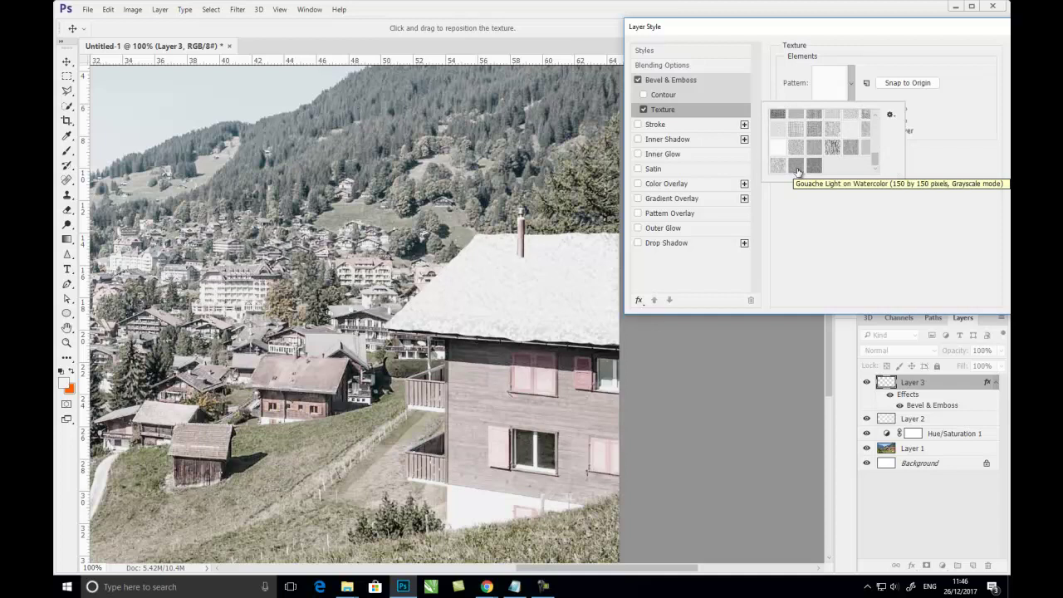
left_click(797, 172)
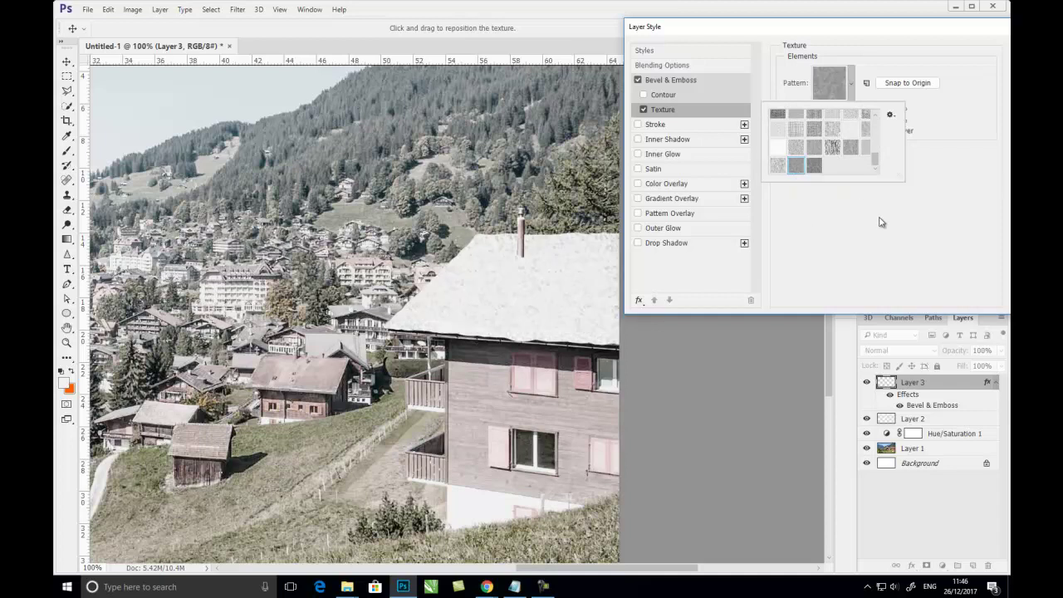
left_click(825, 33)
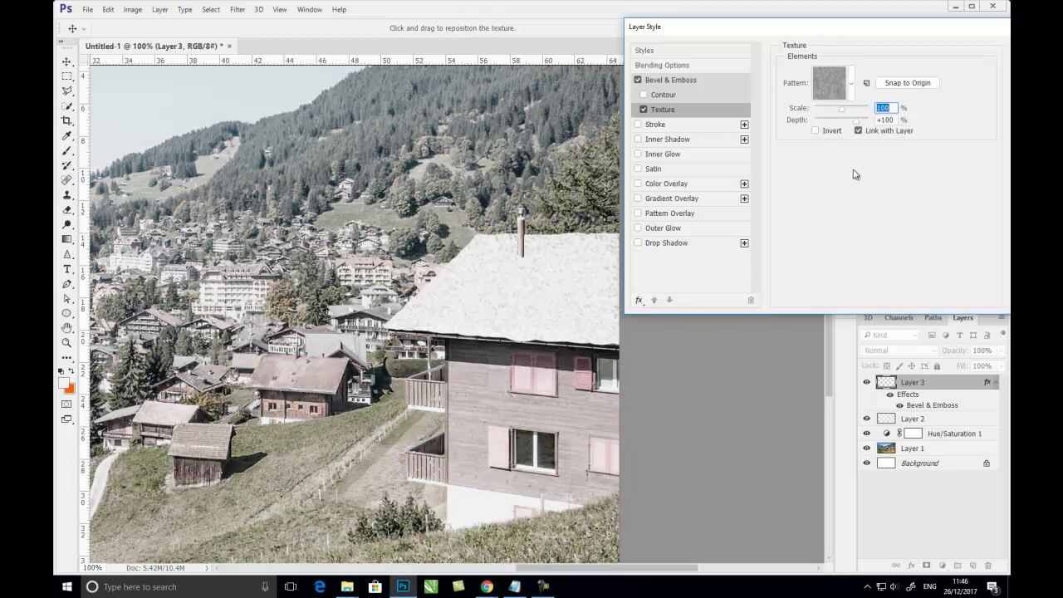
Step: Set the texture scale to 93% and push its depth negative
left_click_drag(843, 109, 840, 123)
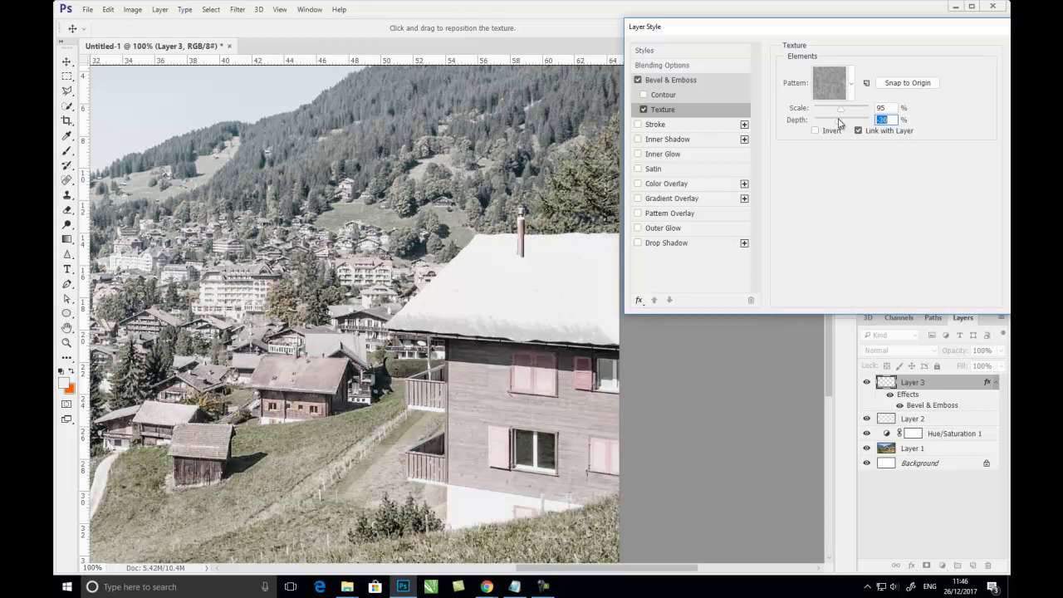
left_click_drag(839, 123, 835, 125)
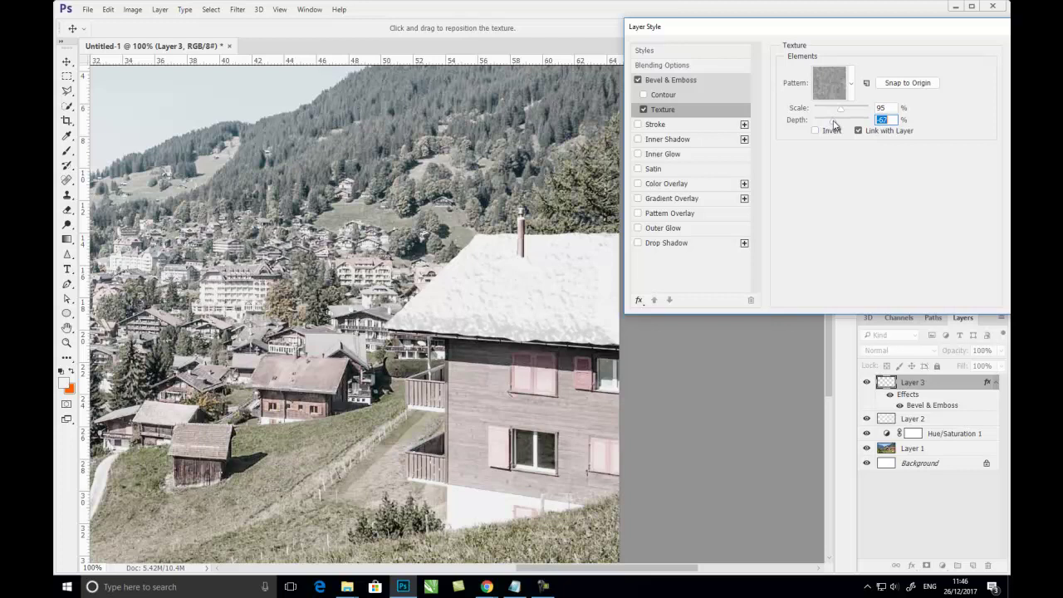
left_click_drag(841, 109, 840, 114)
left_click(835, 124)
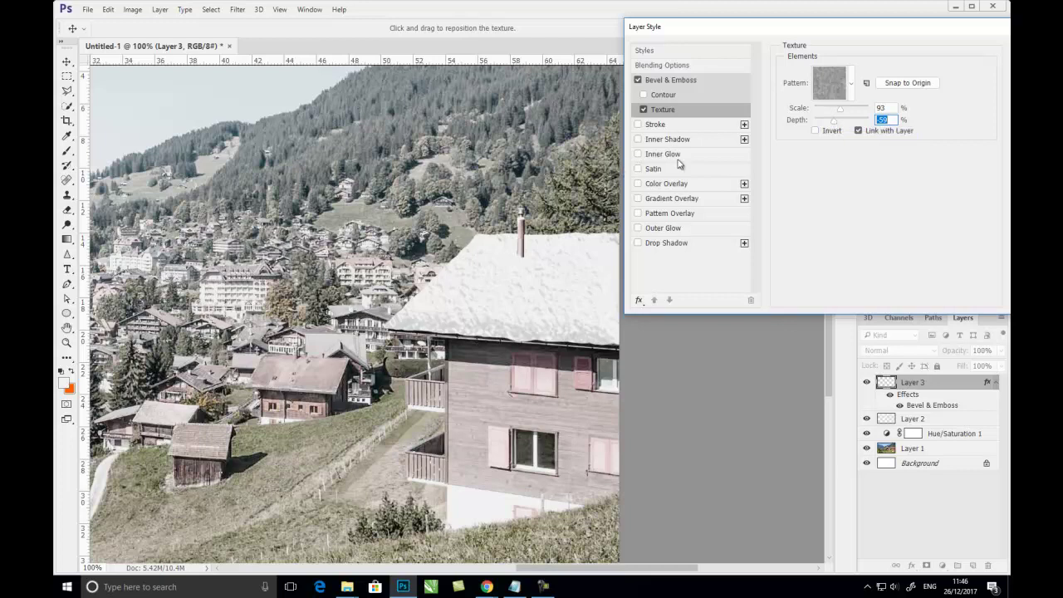
left_click(687, 200)
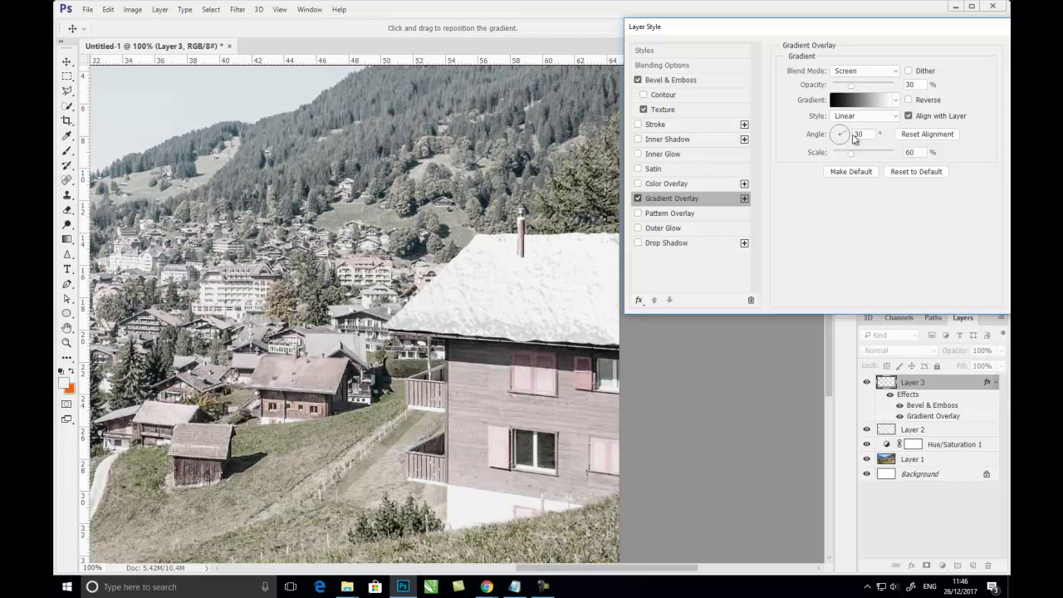
Step: Set the roof gradient overlay to a 78° angle and 57% scale, positioned across the roof
left_click(849, 134)
left_click(860, 71)
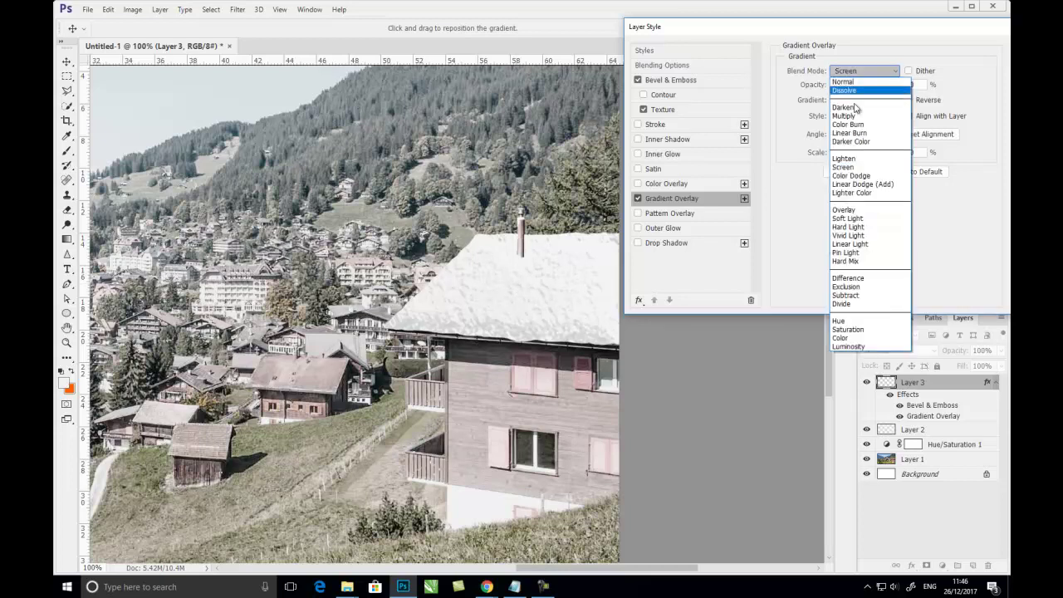
left_click(857, 112)
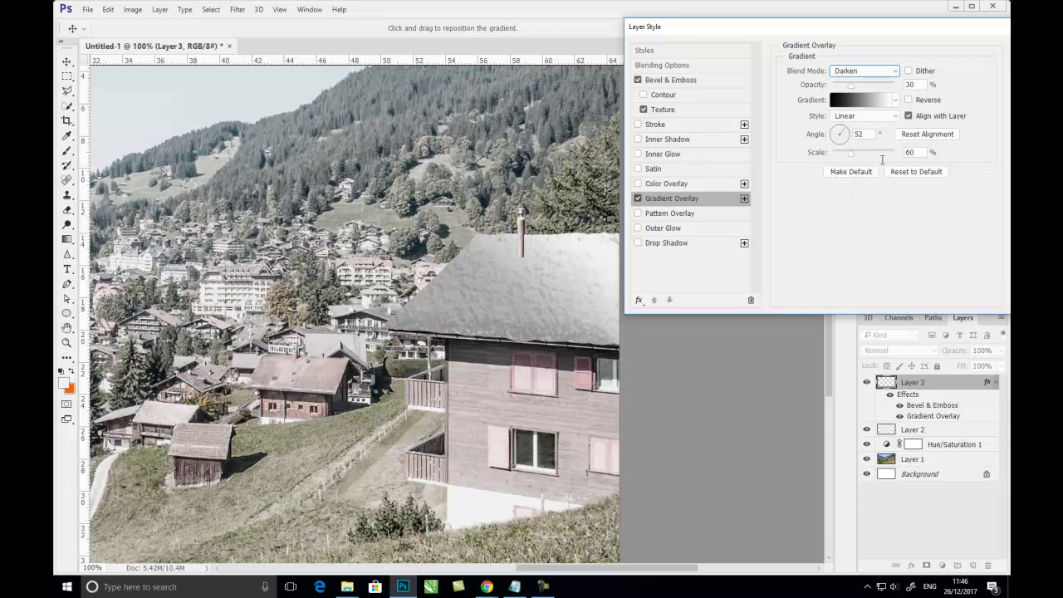
left_click_drag(565, 275, 499, 324)
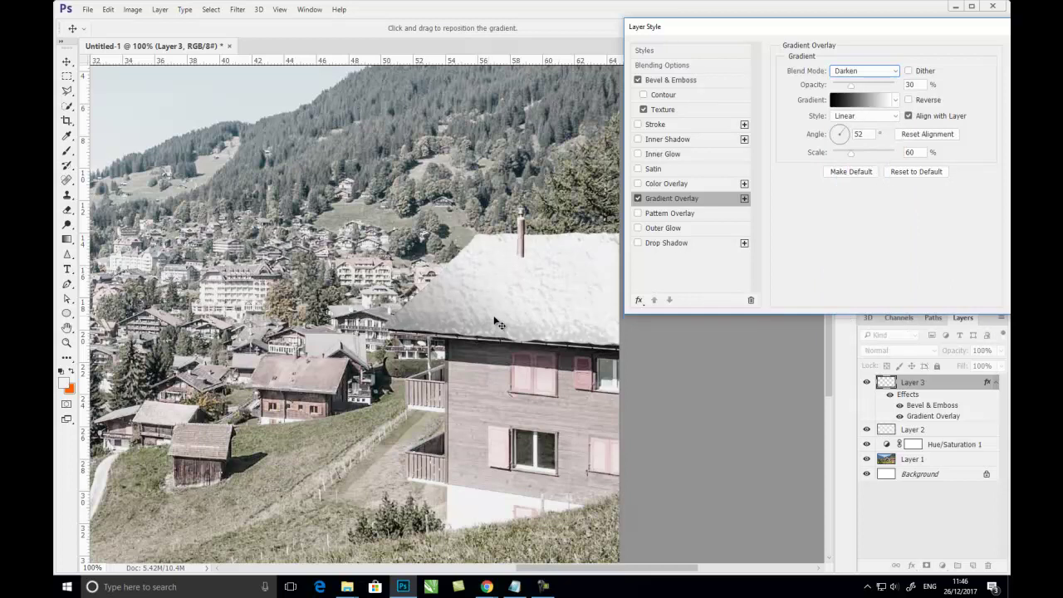
mouse_move(851, 133)
left_mouse_down()
mouse_move(834, 125)
mouse_move(845, 133)
left_mouse_up()
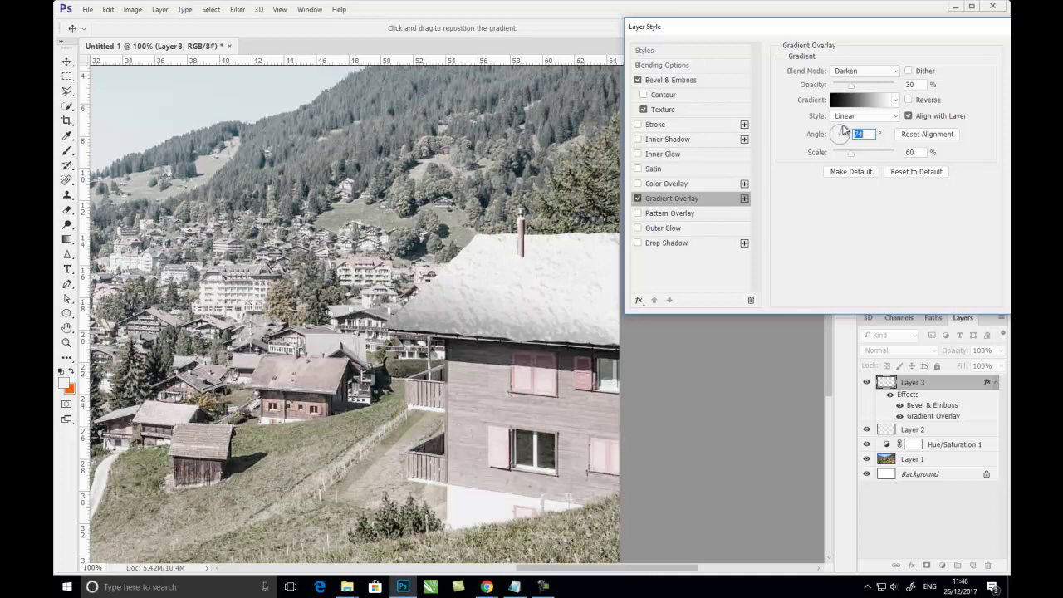
left_click_drag(845, 133, 851, 157)
left_click(849, 158)
Step: Switch the gradient overlay to Multiply at about 17% opacity and apply the layer style
left_click_drag(851, 87, 845, 87)
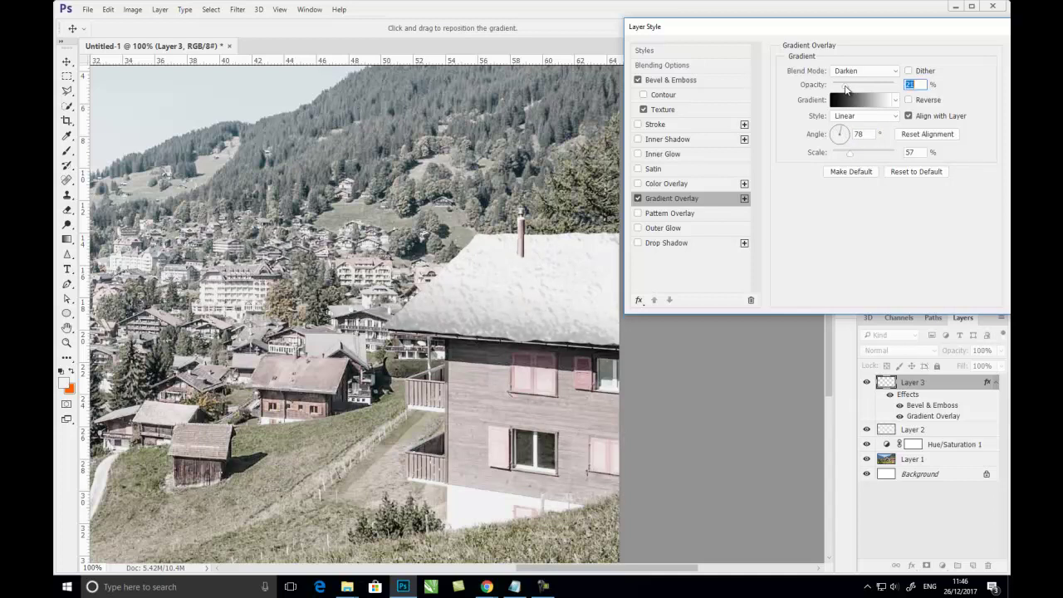
left_click(856, 70)
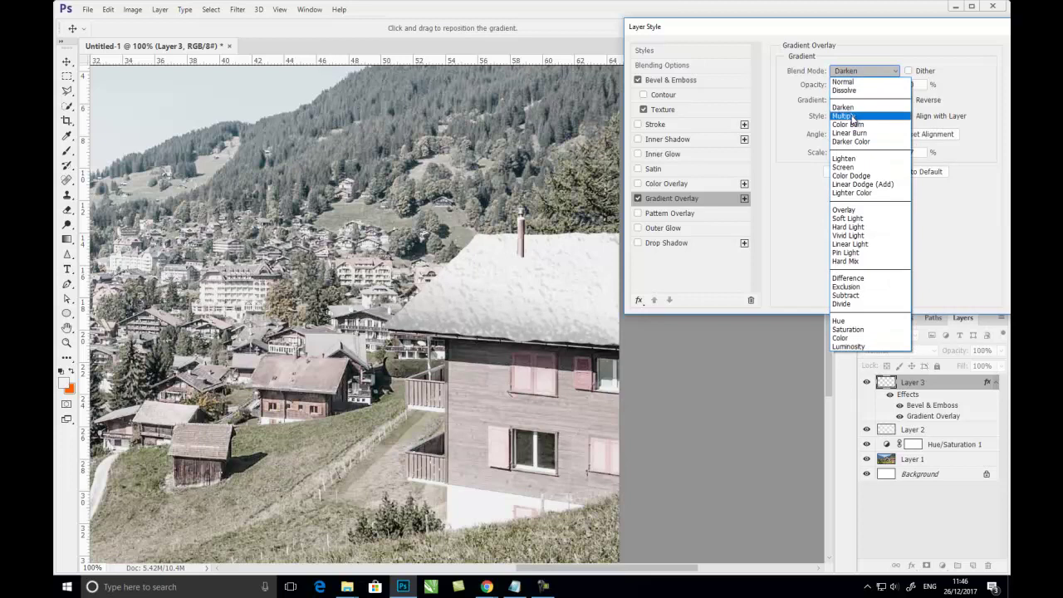
left_click(854, 116)
left_click_drag(849, 86, 839, 87)
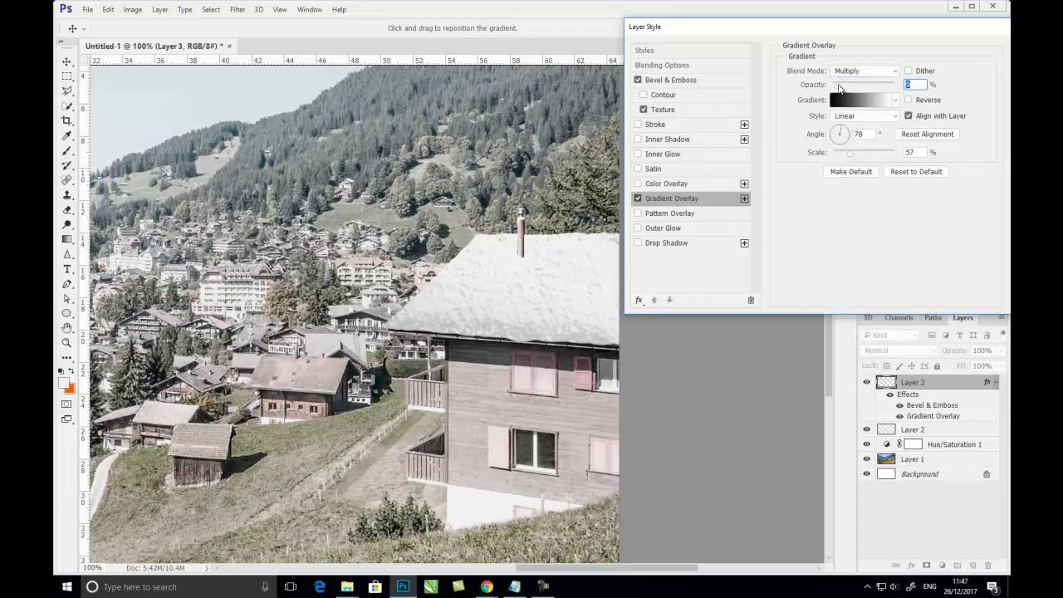
mouse_move(912, 32)
left_mouse_down()
mouse_move(835, 42)
mouse_move(712, 116)
left_mouse_up()
left_click(823, 124)
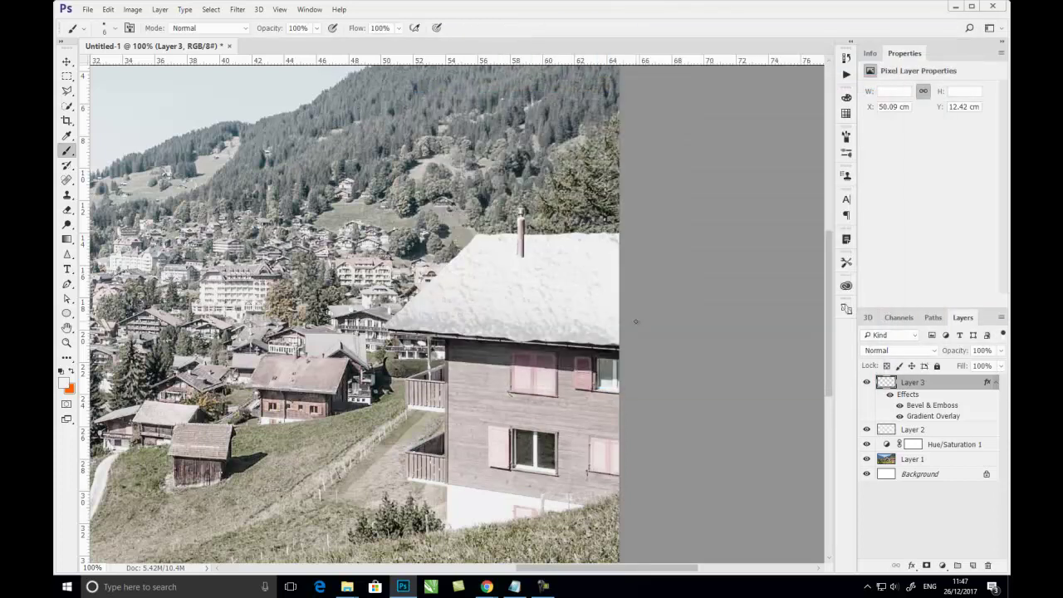
Step: On a new layer, fill a polygonal selection across the foreground bottom with white snow
key("ctrl+minus")
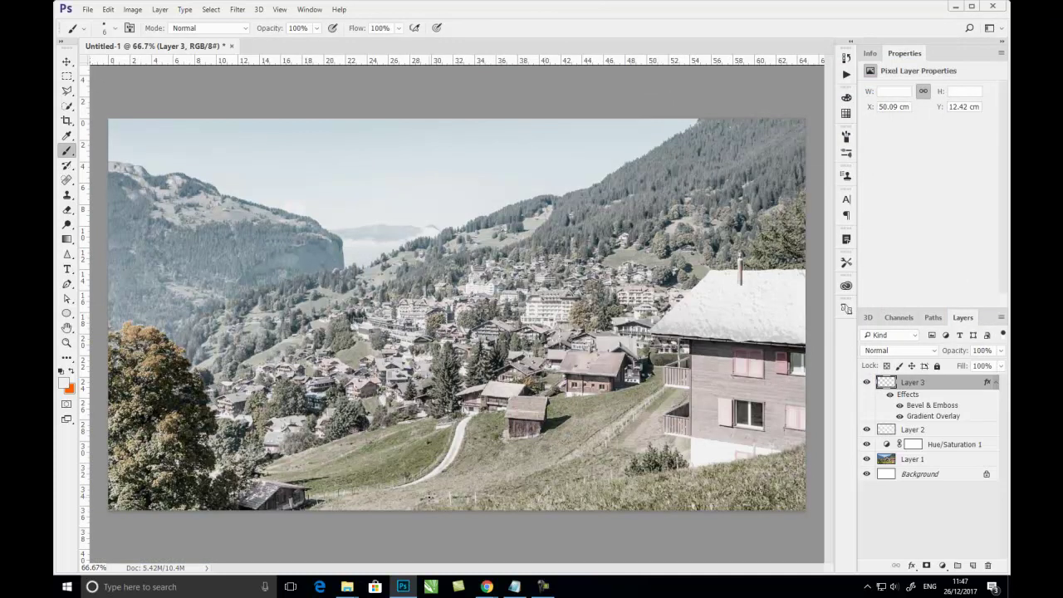
left_click(973, 566)
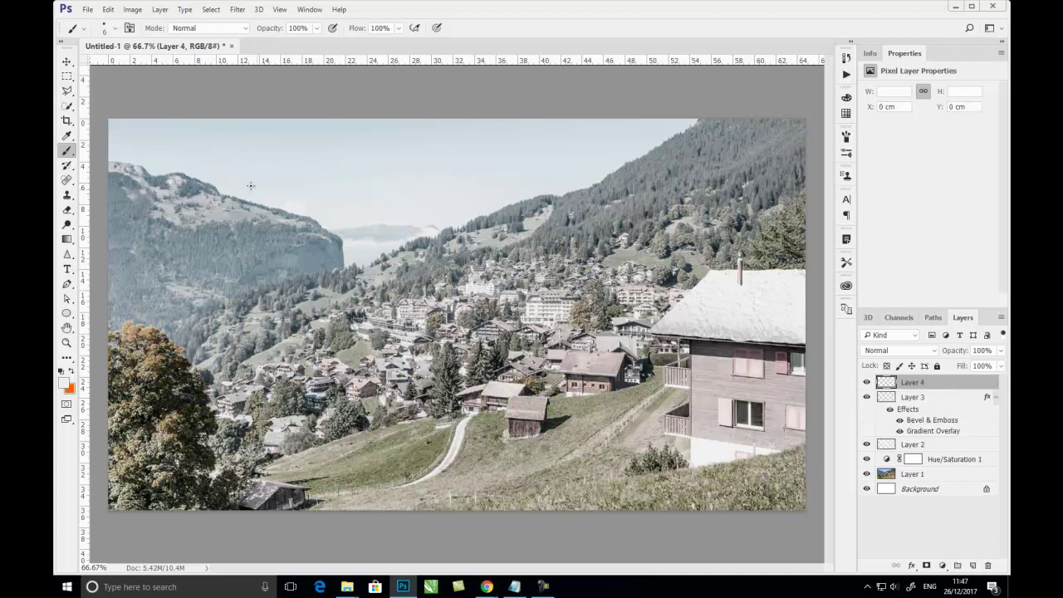
mouse_move(67, 91)
left_mouse_down()
mouse_move(108, 94)
mouse_move(117, 107)
left_mouse_up()
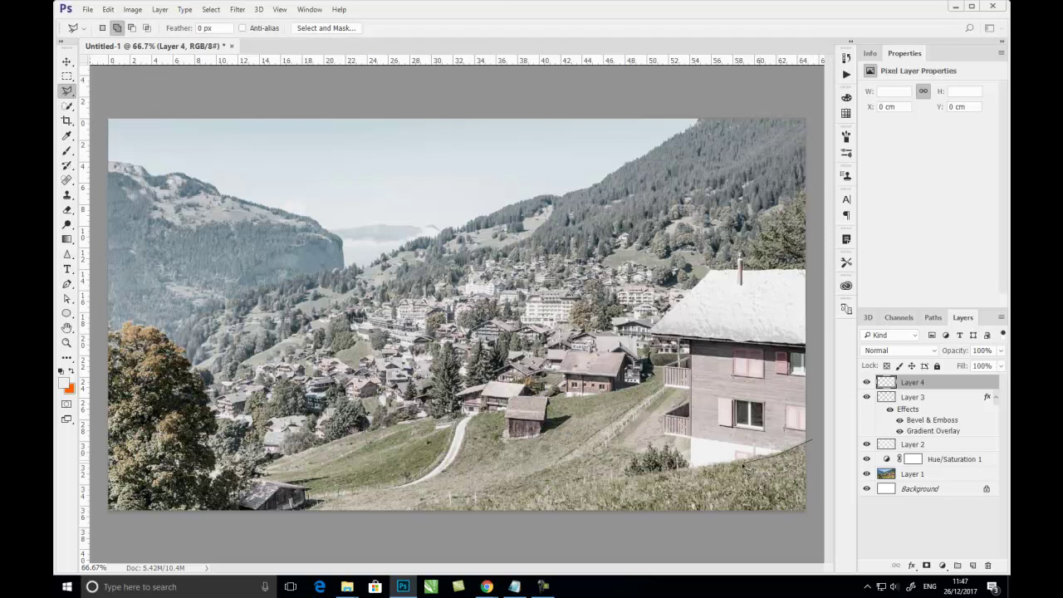
left_click(689, 467)
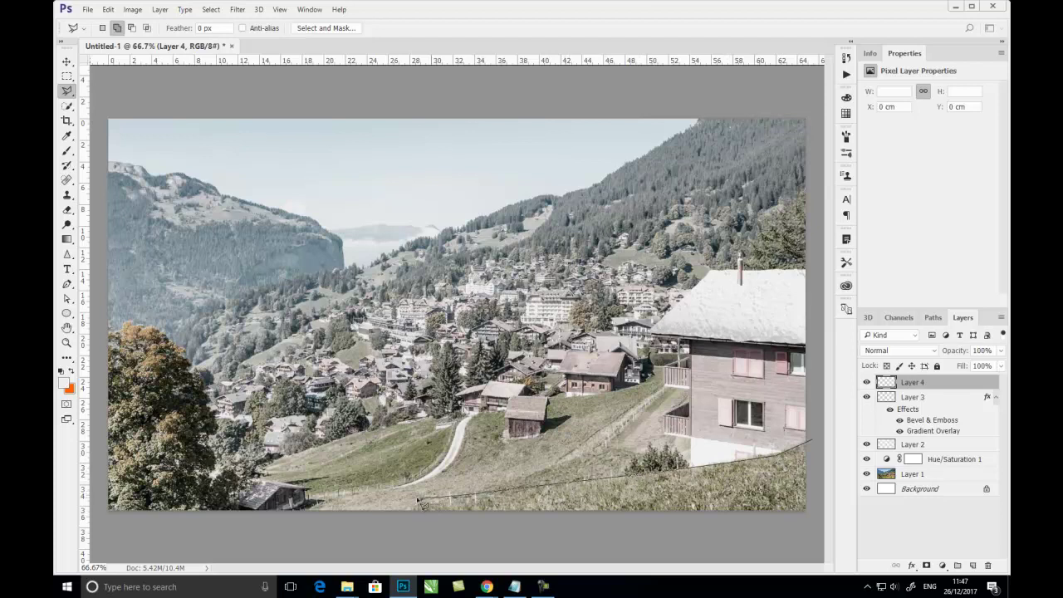
left_click(381, 504)
left_click(431, 528)
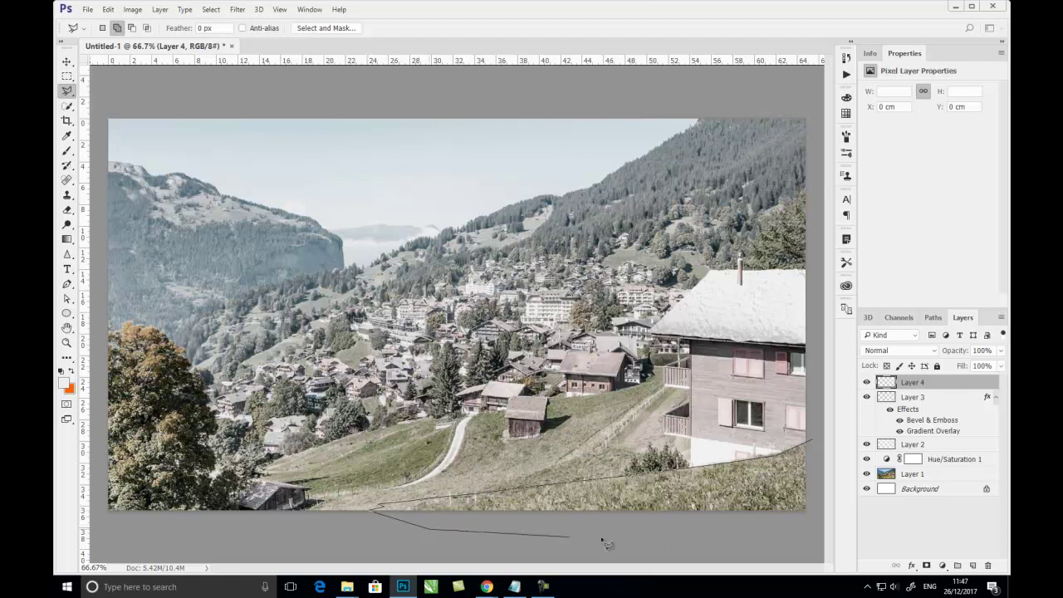
left_click(788, 525)
left_click(819, 508)
left_click(815, 444)
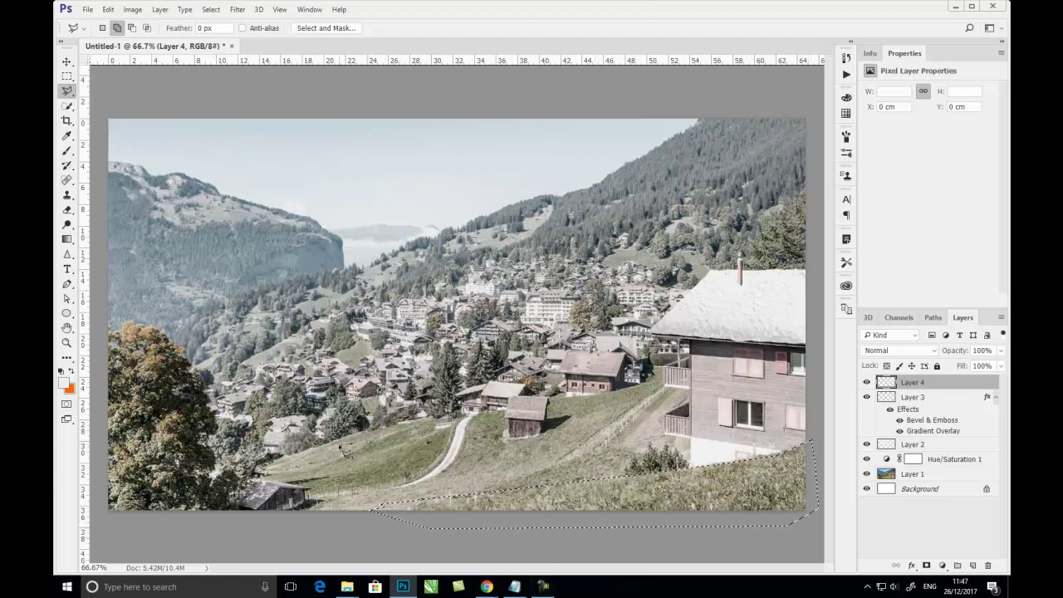
key("alt+BackSpace")
key("ctrl+d")
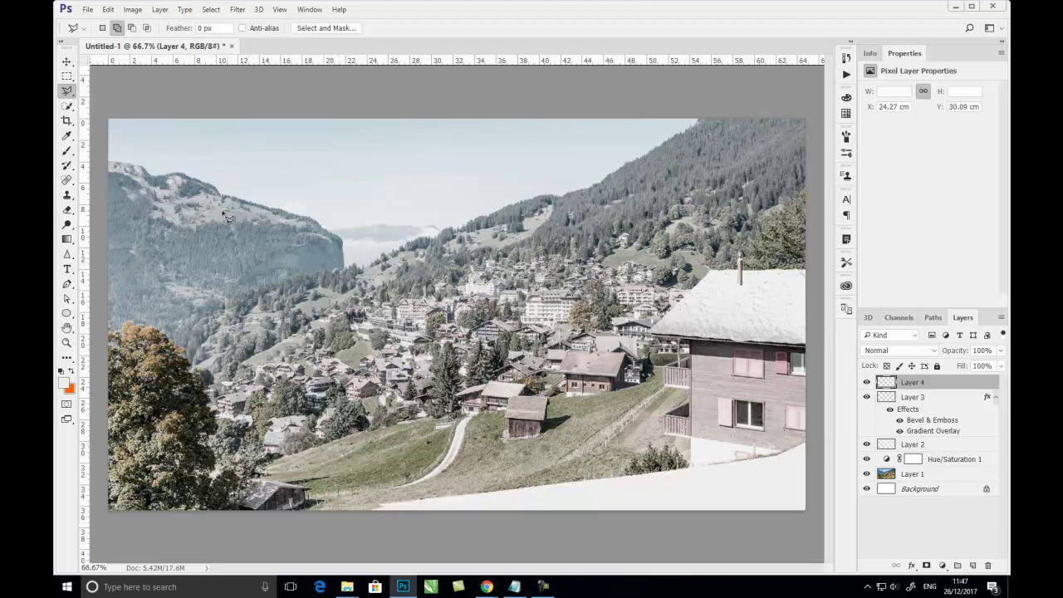
Step: Paint white snow with an enlarged brush over the grass strip along the bank's edge
left_click(66, 150)
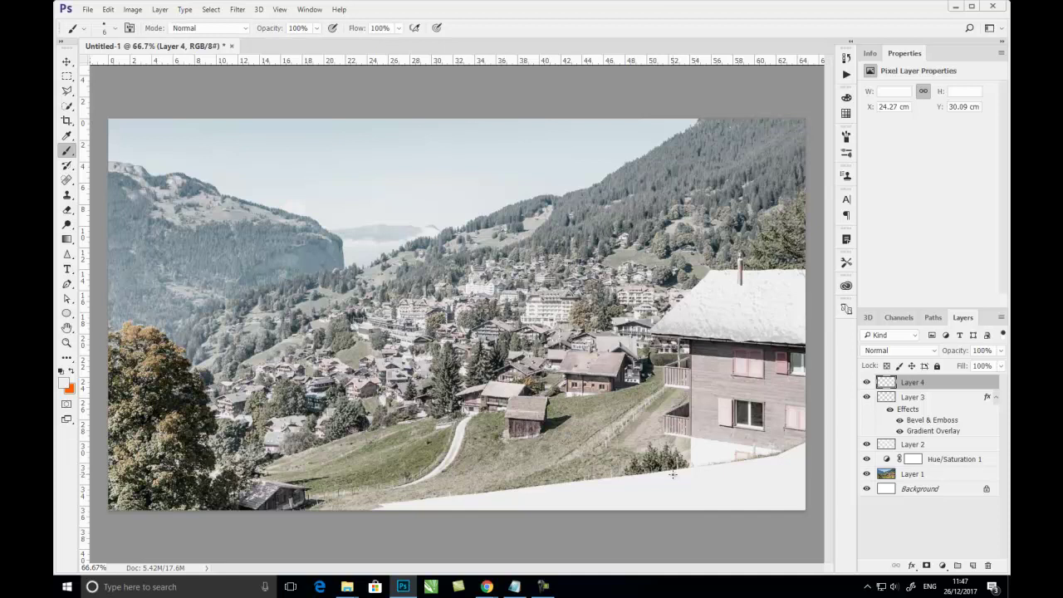
key("bracketright")
key("bracketright")
key("bracketright")
left_click_drag(689, 474, 580, 486)
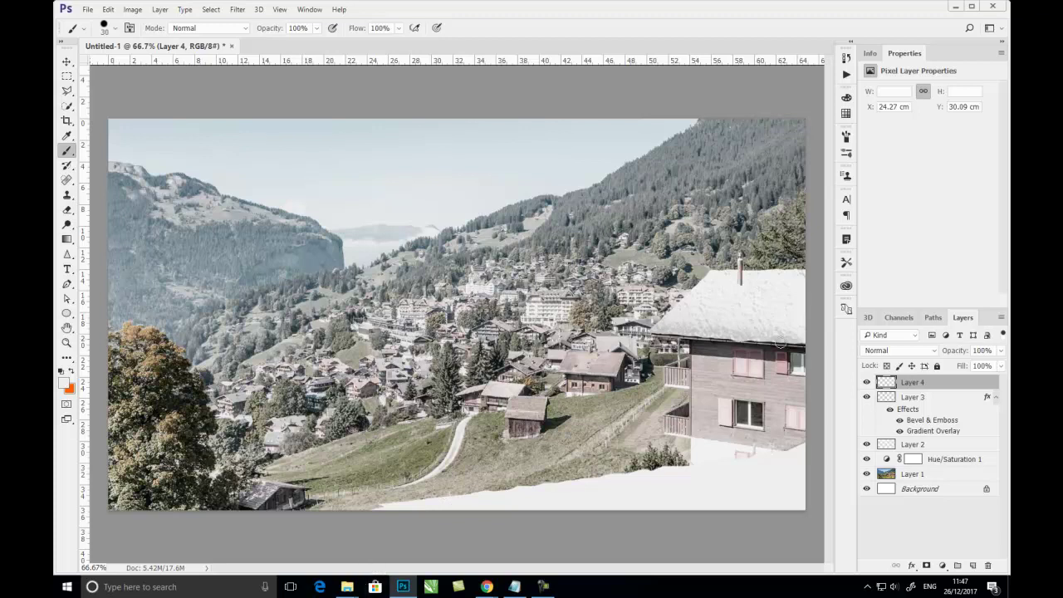
Step: Add Bevel & Emboss to the Layer 4 snow with Texture enabled and adjusted depth
left_click(911, 566)
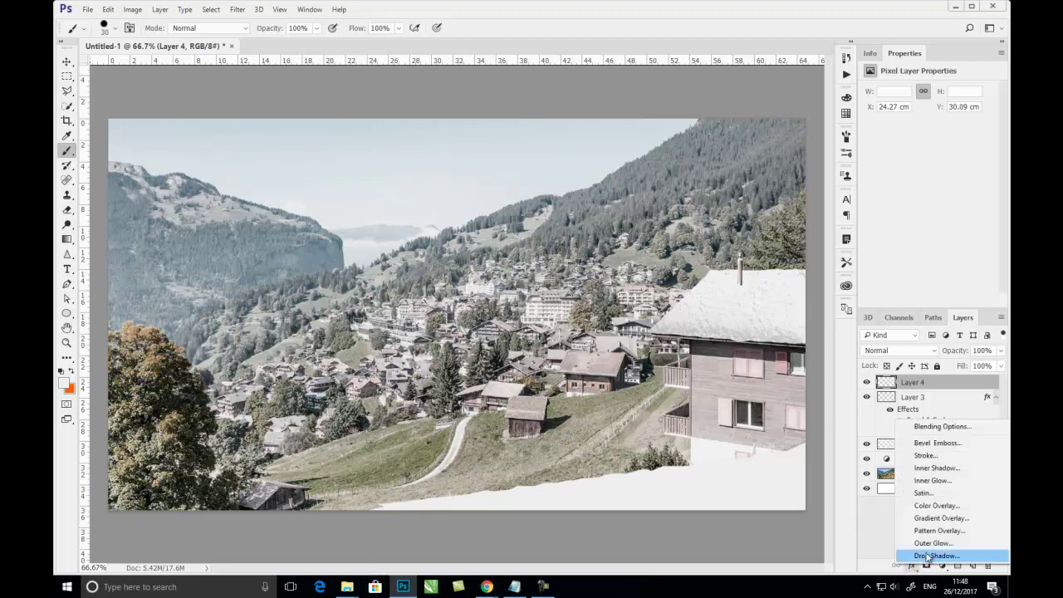
left_click(943, 445)
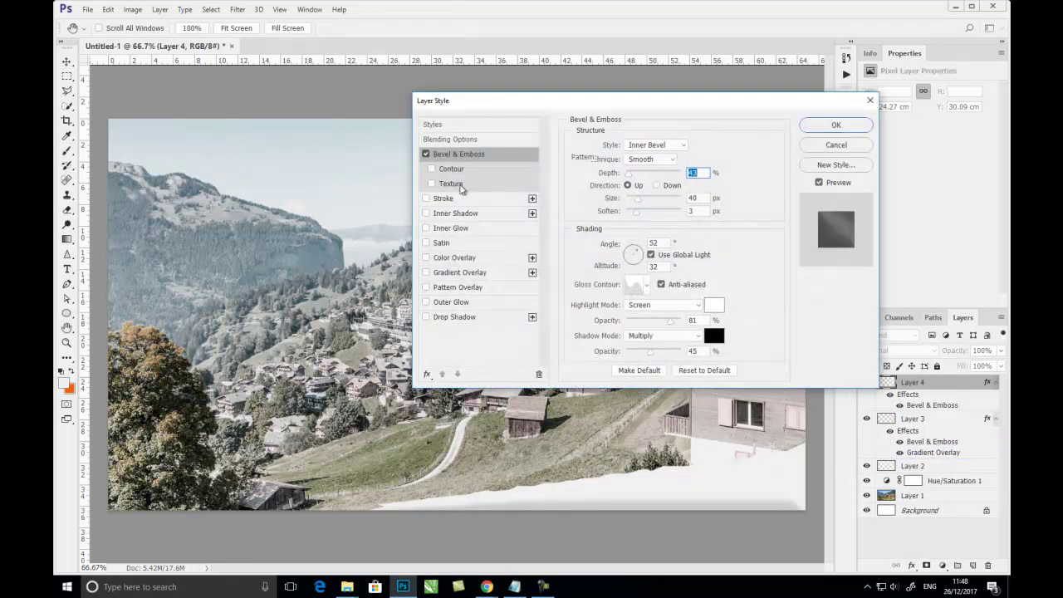
left_click(460, 185)
left_click_drag(632, 101, 434, 75)
left_click(441, 133)
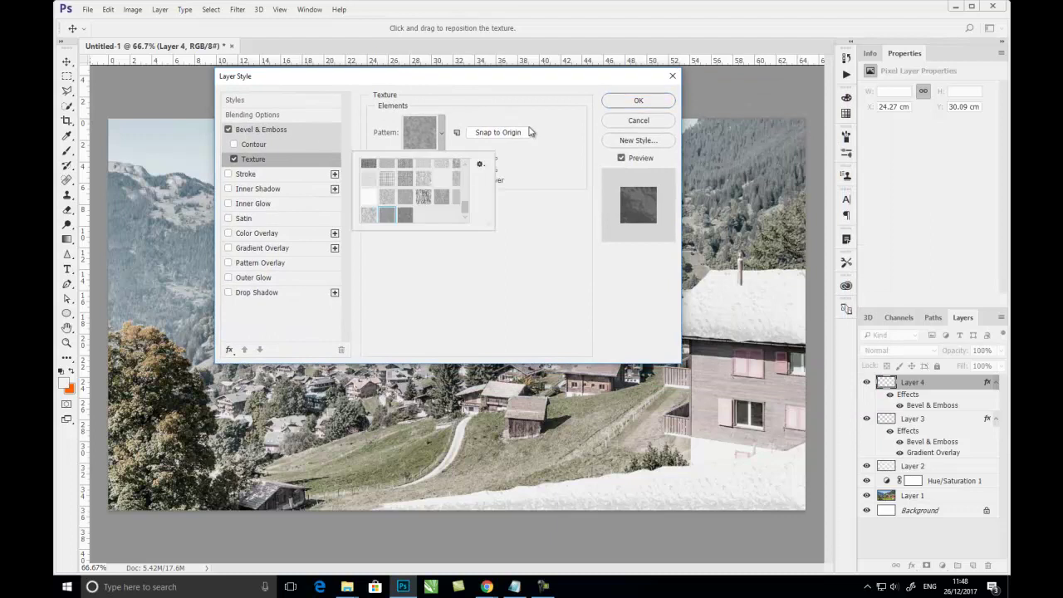
left_click(532, 131)
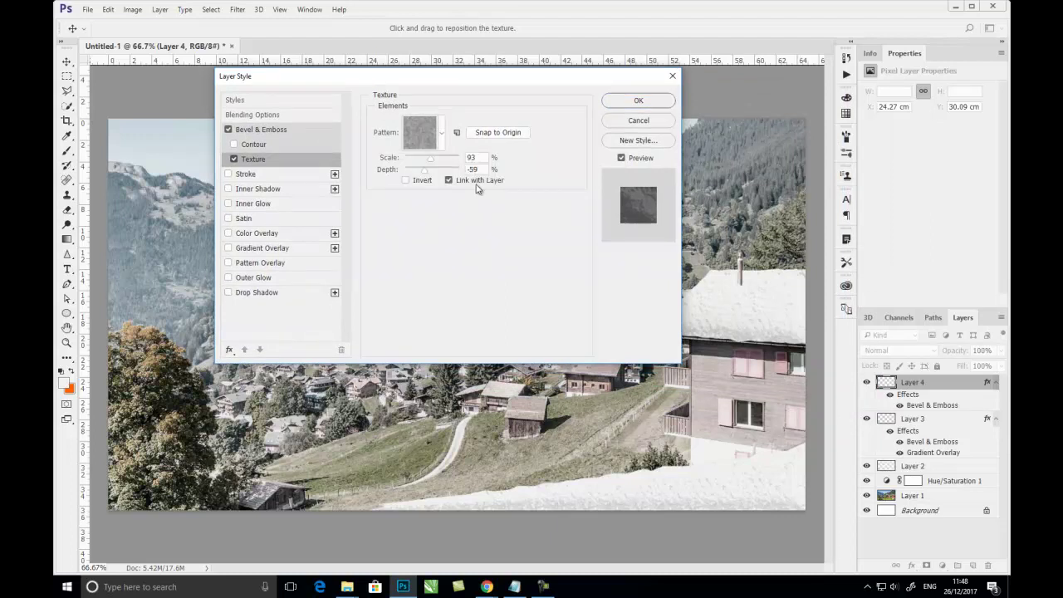
left_click_drag(424, 169, 418, 175)
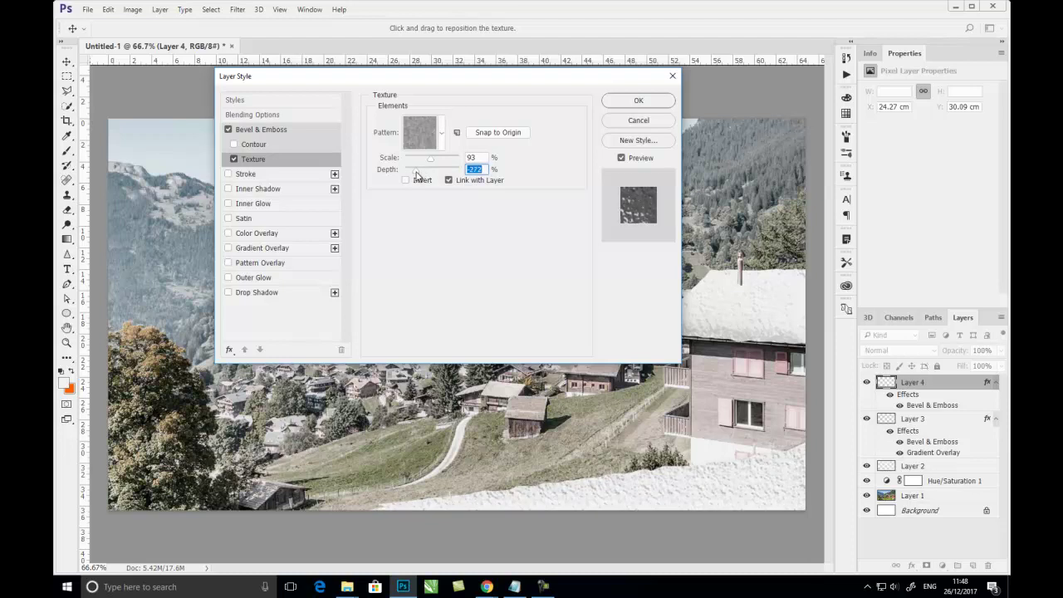
Step: Add a Gradient Overlay to the snow and set its angle to 57
left_click(262, 247)
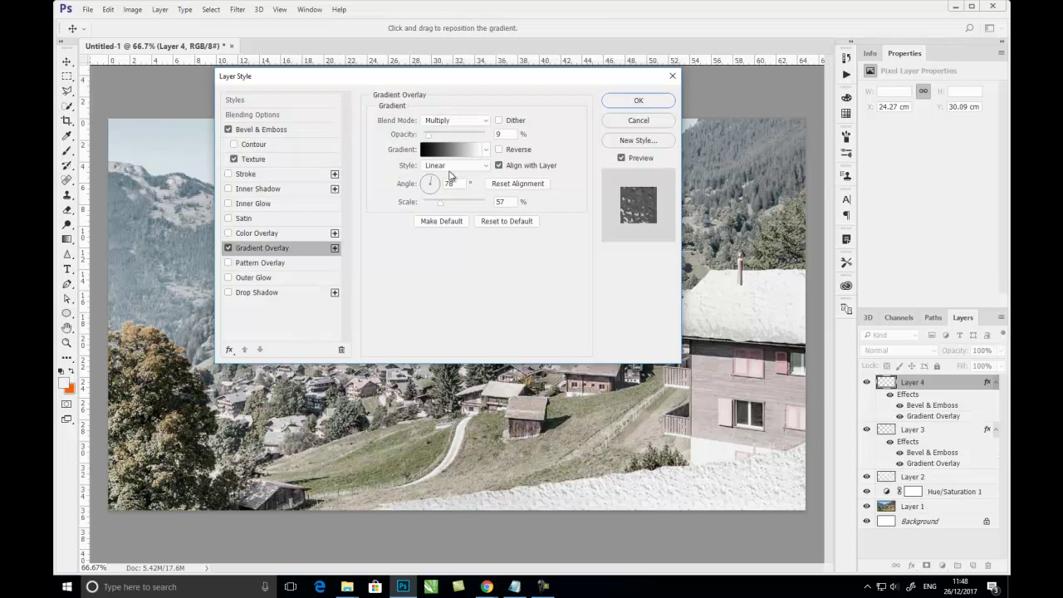
left_click(434, 177)
left_click_drag(425, 176, 438, 184)
left_click(438, 185)
left_click_drag(438, 184, 446, 178)
left_click_drag(429, 178, 434, 176)
Step: Try a black (000000) Inner Shadow, then undo it
left_click(258, 188)
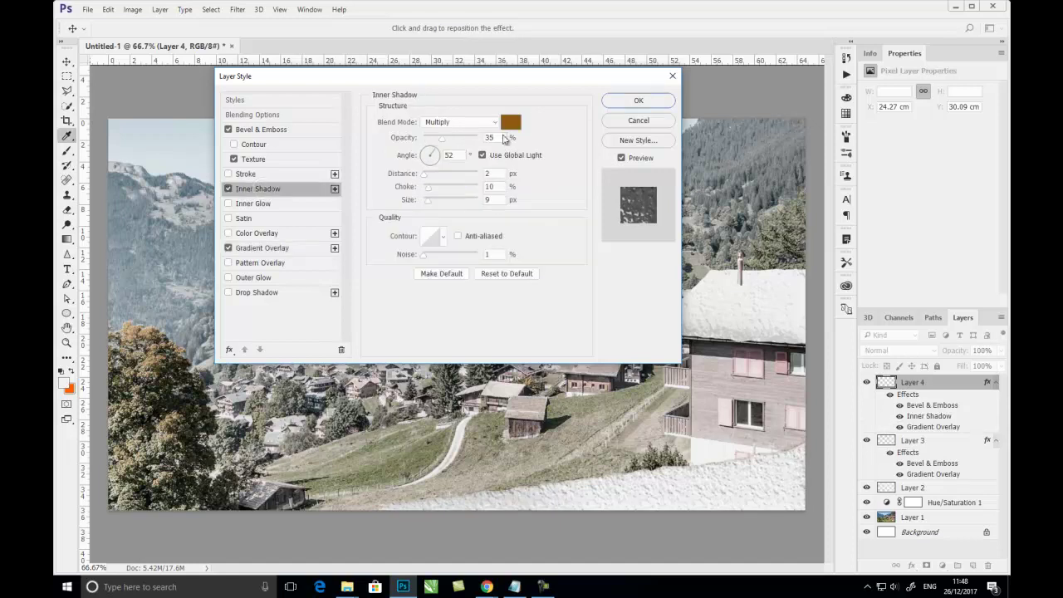
left_click(508, 123)
type("000000")
left_click(896, 109)
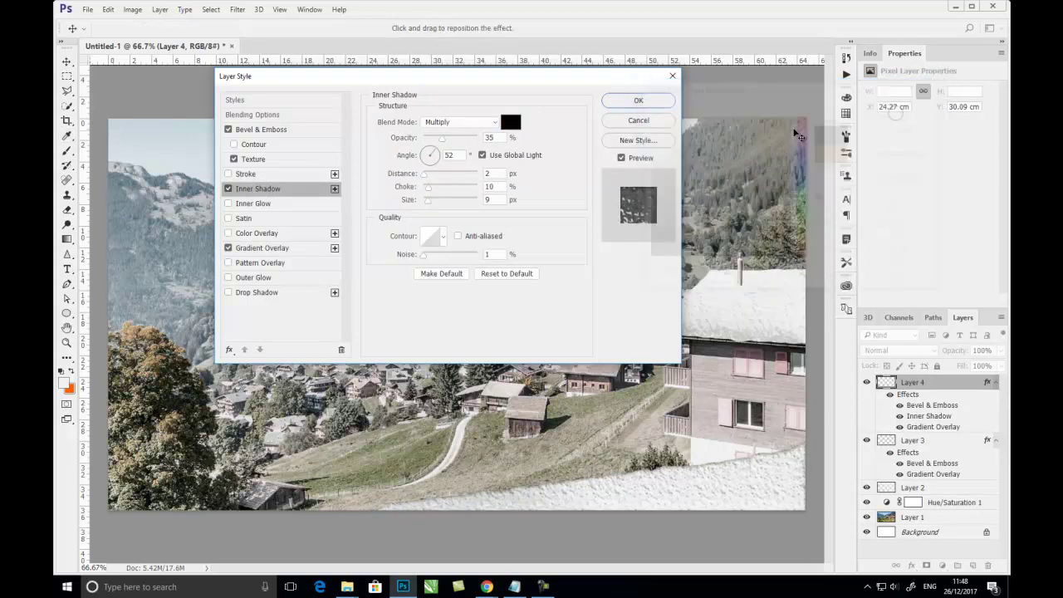
key("Tab")
key("ctrl+z")
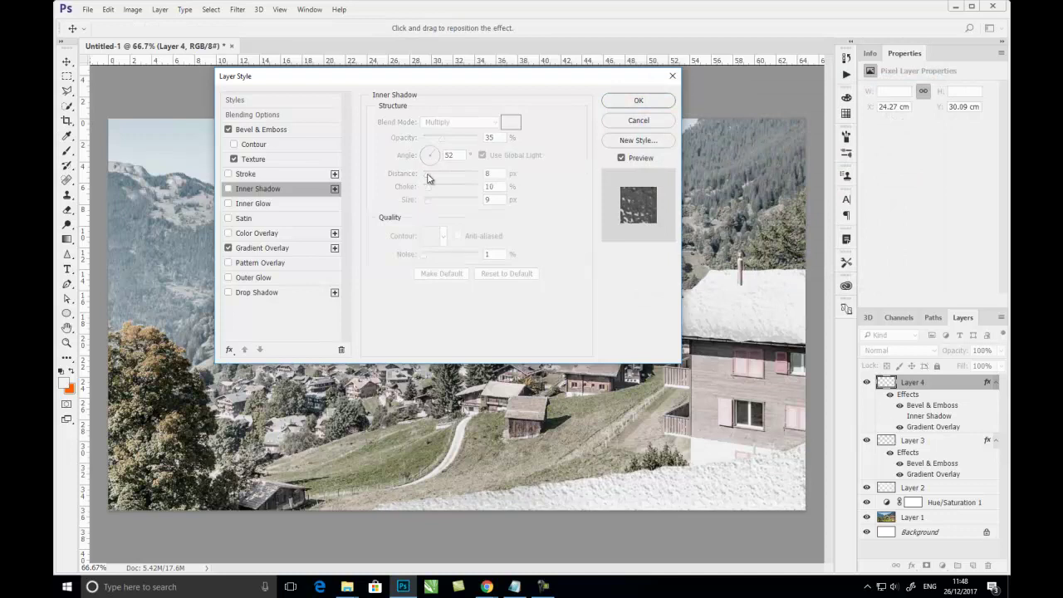
Step: Apply the layer style, zoom to 100%, and add a new layer with a small brush
left_click(638, 101)
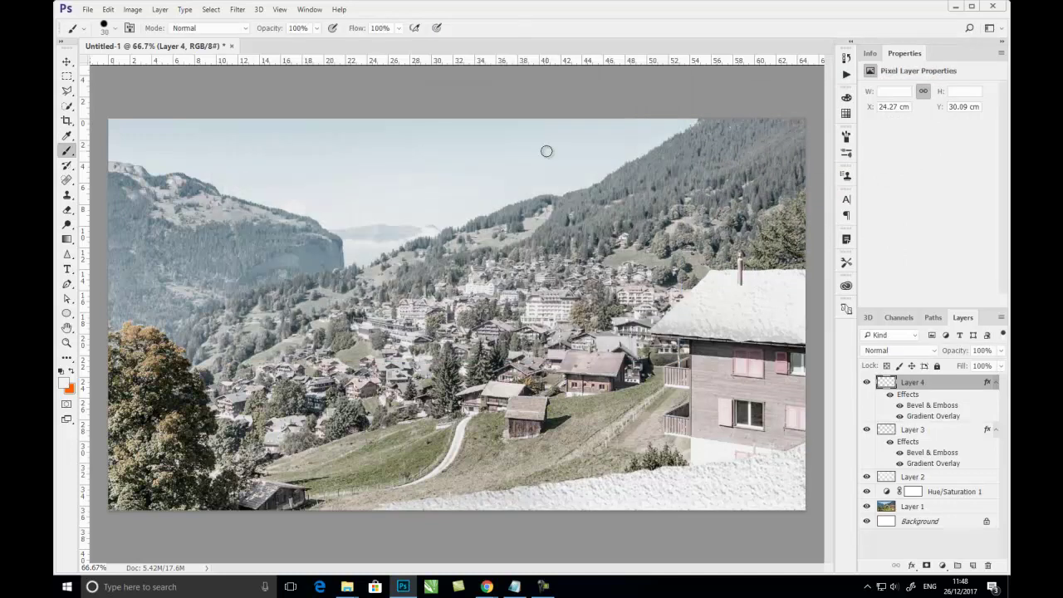
key("ctrl+minus")
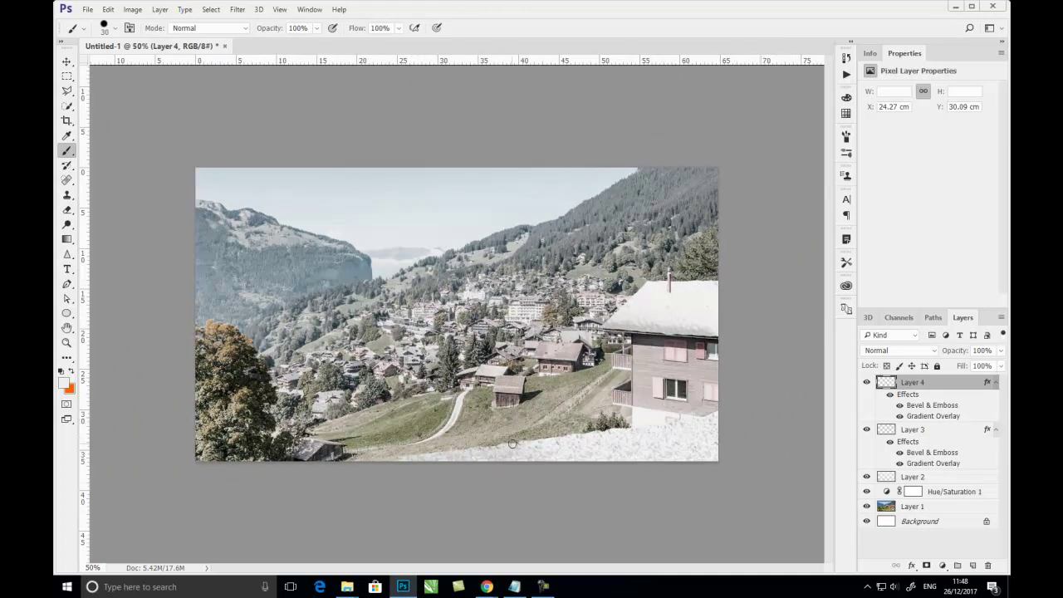
key("ctrl+plus")
key("ctrl+plus")
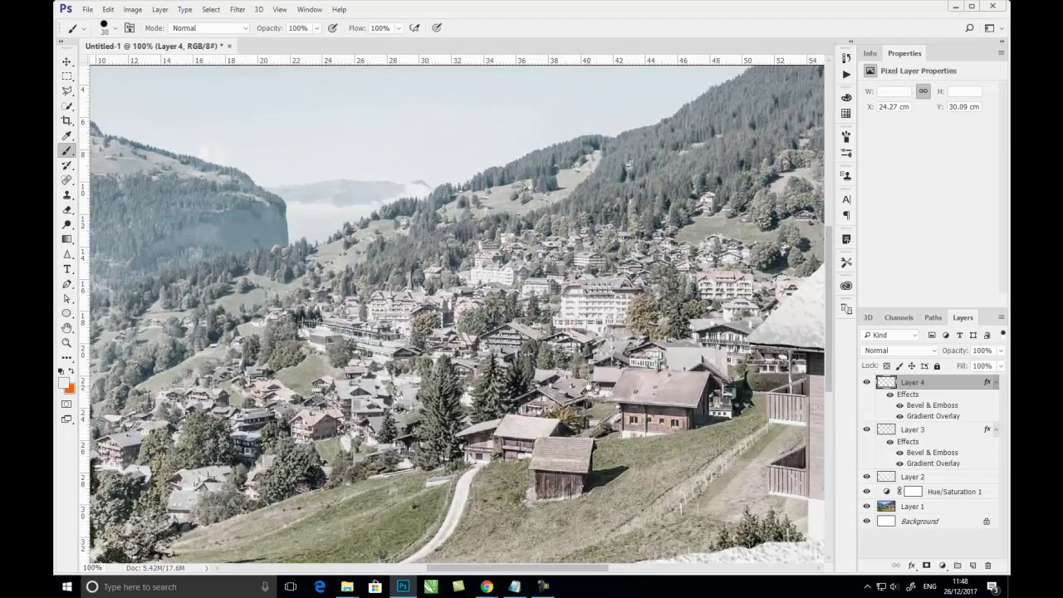
scroll(515, 329, "down", 5)
scroll(515, 329, "right", 5)
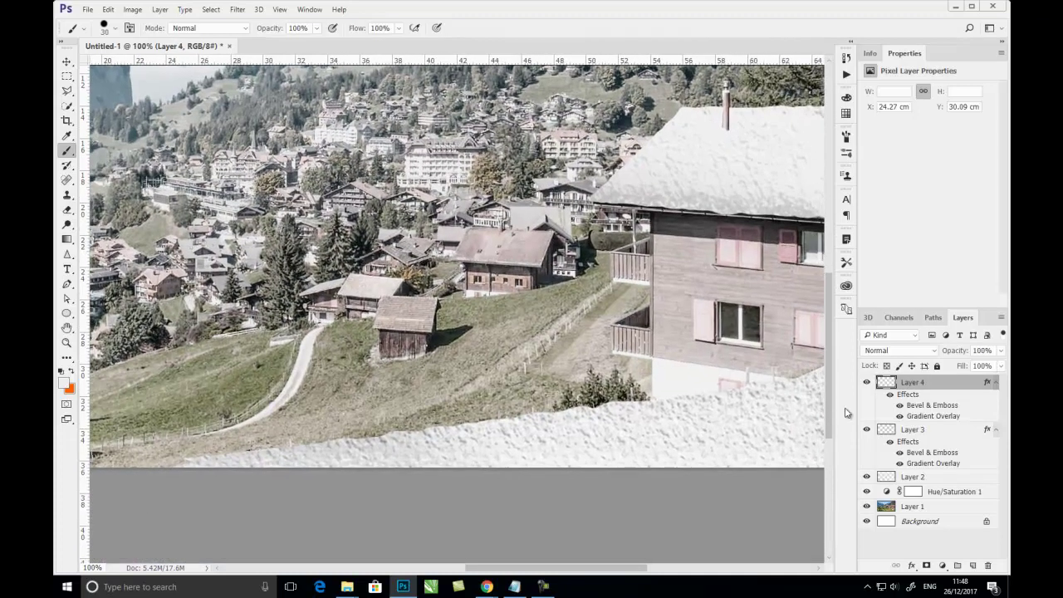
left_click(973, 565)
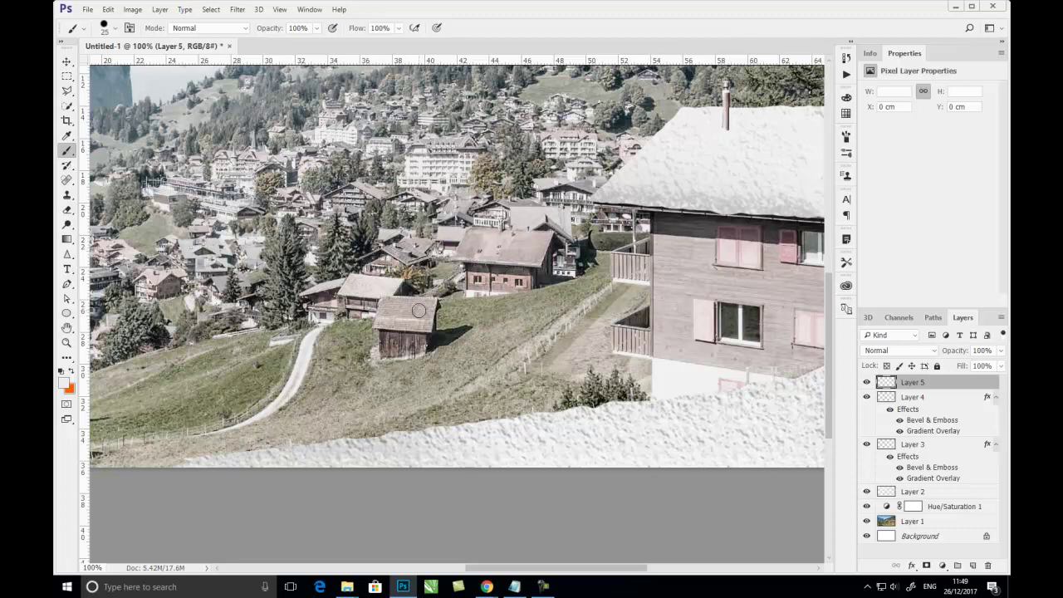
key("bracketleft")
key("bracketleft")
key("bracketleft")
key("bracketright")
key("bracketright")
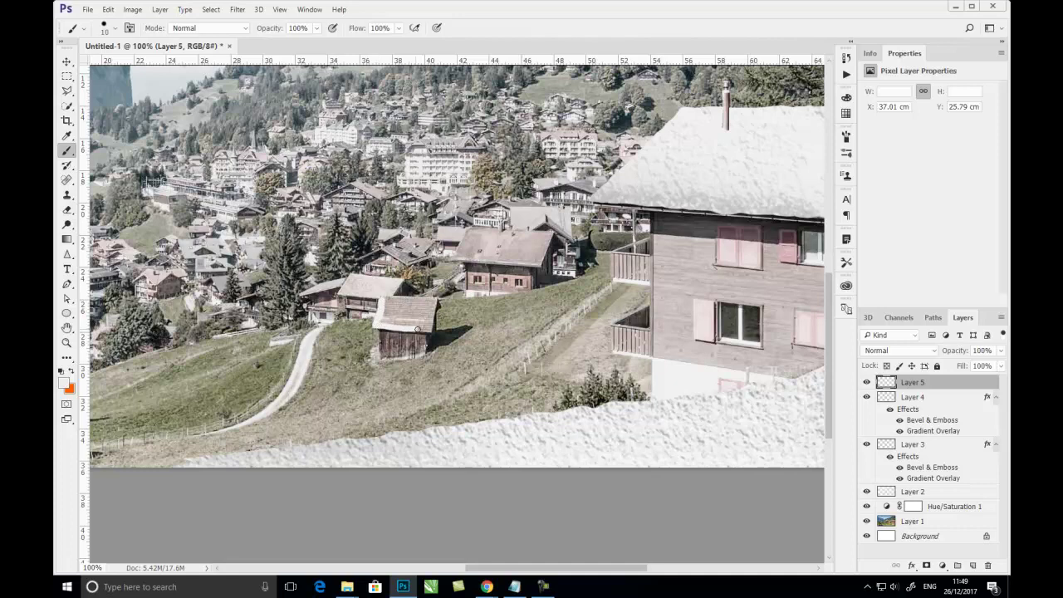
Step: Paint white snow over the hut roofs, the brown house roof, and a strip below it
mouse_move(434, 299)
left_mouse_down()
mouse_move(392, 301)
mouse_move(385, 318)
mouse_move(429, 315)
mouse_move(415, 321)
mouse_move(426, 309)
left_mouse_up()
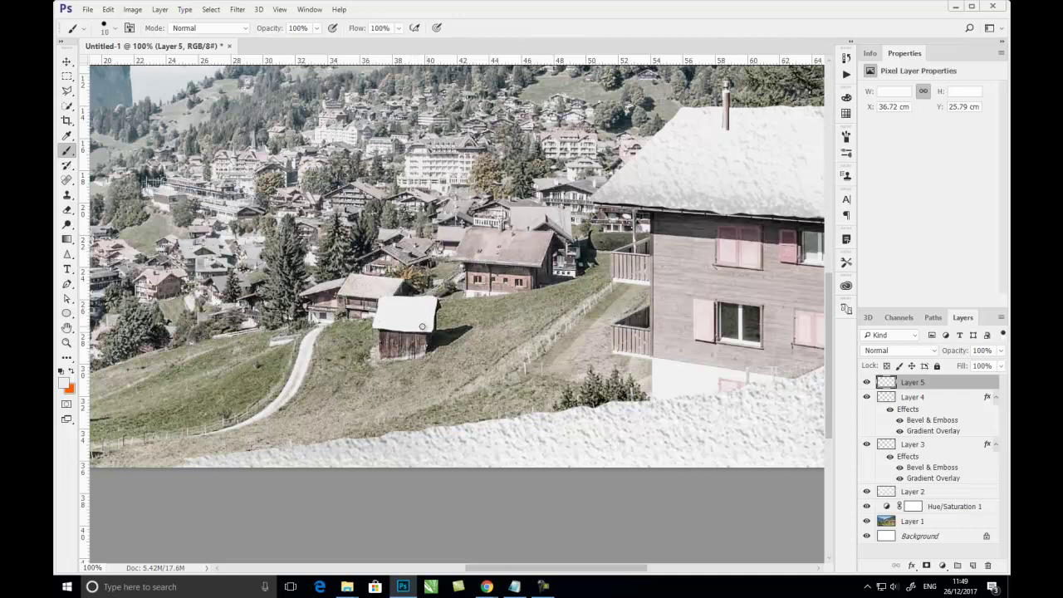
mouse_move(353, 275)
left_mouse_down()
mouse_move(341, 291)
mouse_move(373, 297)
mouse_move(380, 280)
mouse_move(397, 285)
mouse_move(355, 288)
left_mouse_up()
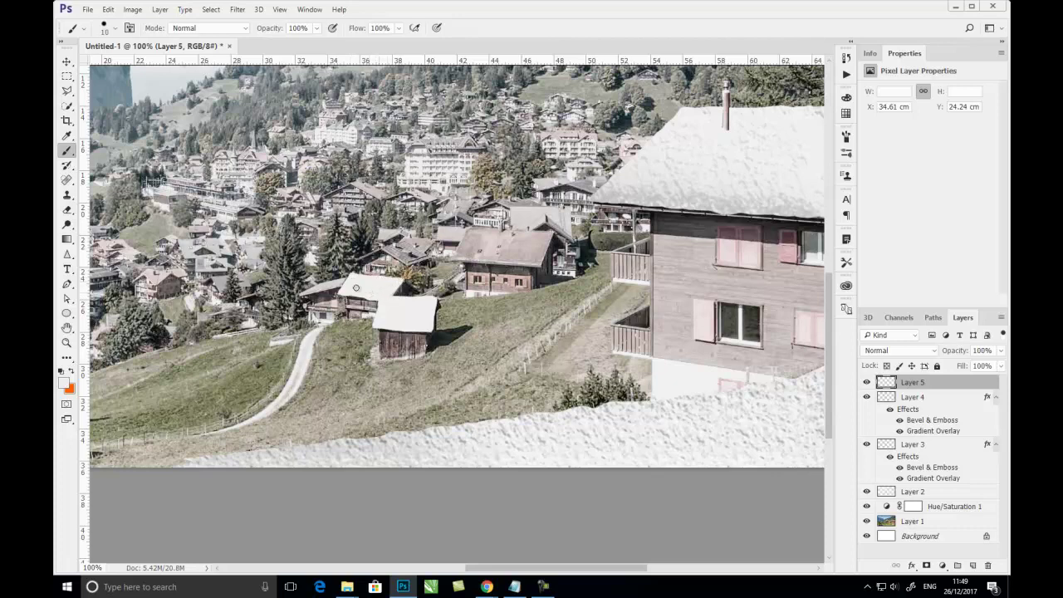
mouse_move(469, 234)
left_mouse_down()
mouse_move(456, 257)
mouse_move(541, 259)
left_mouse_up()
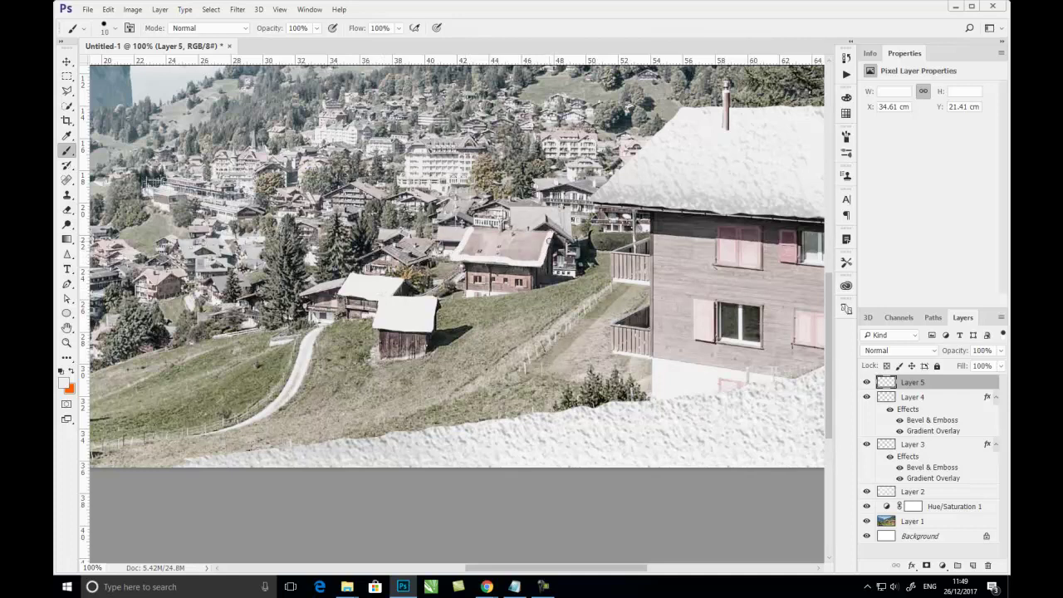
mouse_move(469, 228)
left_mouse_down()
mouse_move(548, 235)
mouse_move(467, 242)
mouse_move(514, 254)
mouse_move(462, 259)
mouse_move(489, 261)
mouse_move(496, 241)
mouse_move(536, 260)
mouse_move(540, 241)
mouse_move(496, 237)
mouse_move(533, 248)
left_mouse_up()
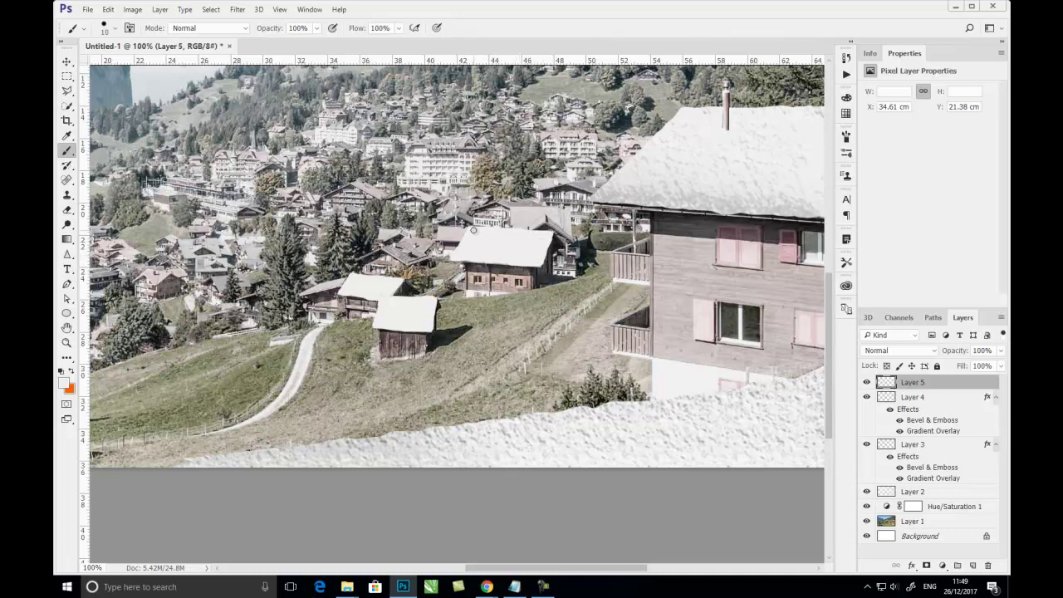
mouse_move(595, 274)
left_mouse_down()
mouse_move(453, 302)
mouse_move(561, 293)
mouse_move(604, 275)
mouse_move(573, 295)
mouse_move(514, 304)
left_mouse_up()
Step: Enable pressure for size, touch up the snow strip edge, and snow the balcony railings
key("bracketleft")
left_click(436, 28)
key("bracketright")
key("bracketright")
key("bracketright")
left_click_drag(555, 295, 462, 309)
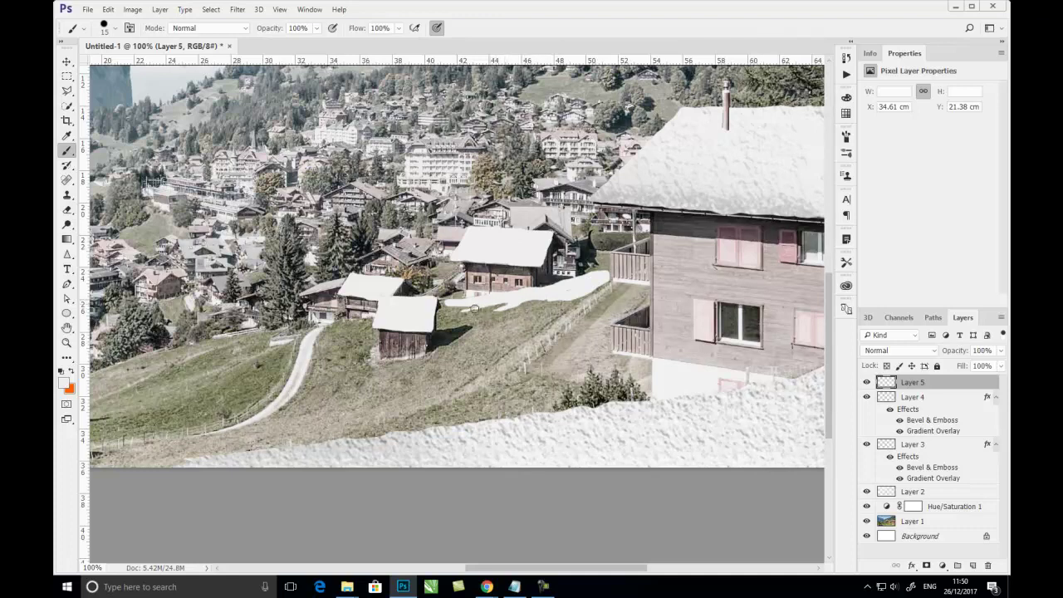
left_click_drag(534, 295, 440, 304)
mouse_move(624, 254)
left_mouse_down()
mouse_move(644, 255)
mouse_move(651, 238)
left_mouse_up()
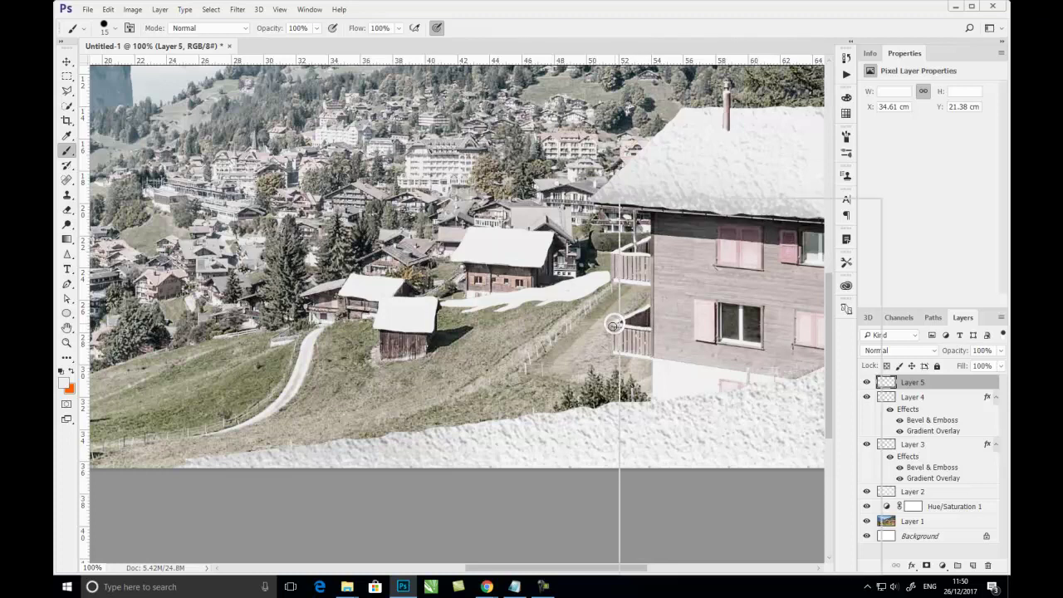
left_click_drag(614, 326, 648, 328)
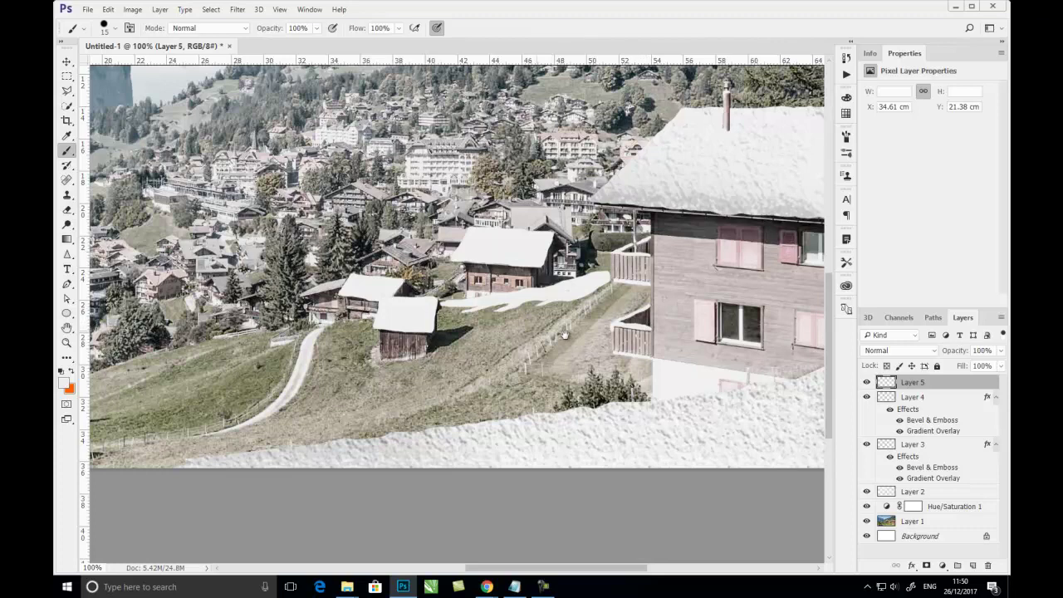
Step: Paint a snow path from road to hut, redoing one stroke, plus snow patches on the grass
left_click_drag(565, 335, 656, 327)
left_click_drag(595, 300, 467, 347)
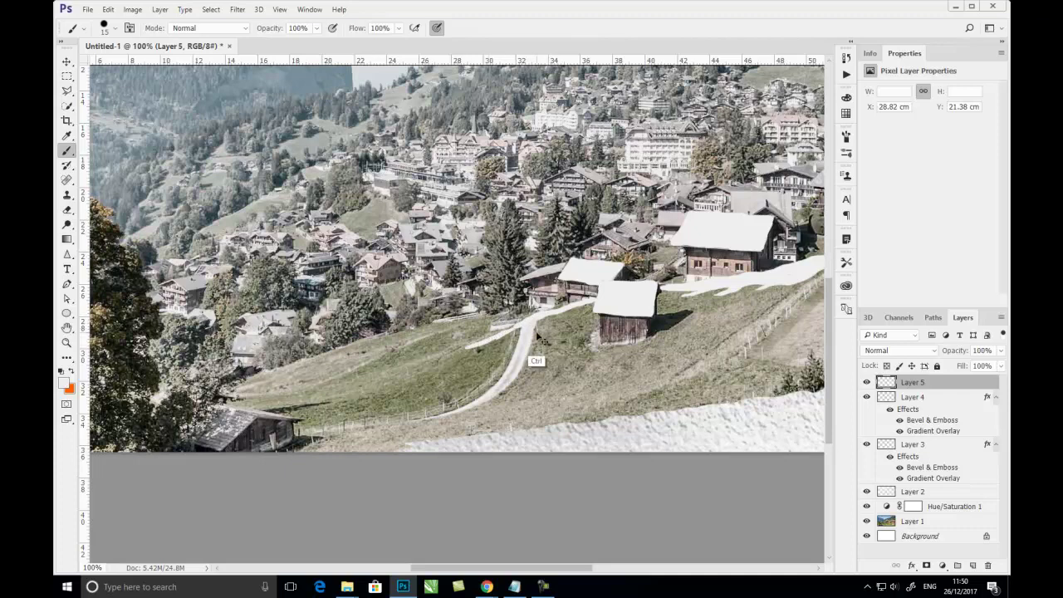
key("ctrl+alt+z")
key("ctrl+alt+z")
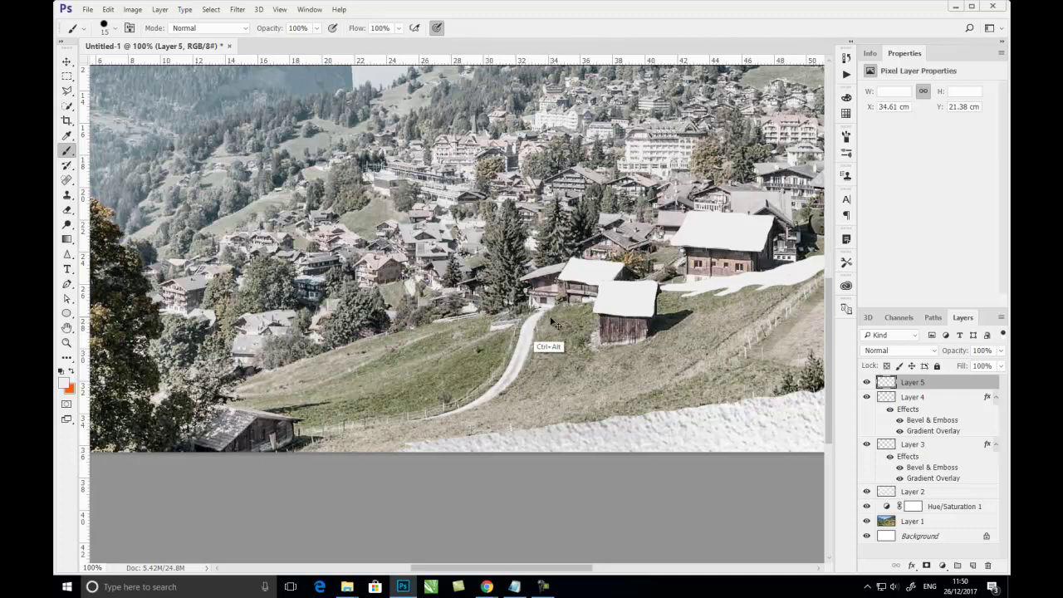
mouse_move(595, 301)
left_mouse_down()
mouse_move(549, 310)
mouse_move(533, 326)
left_mouse_up()
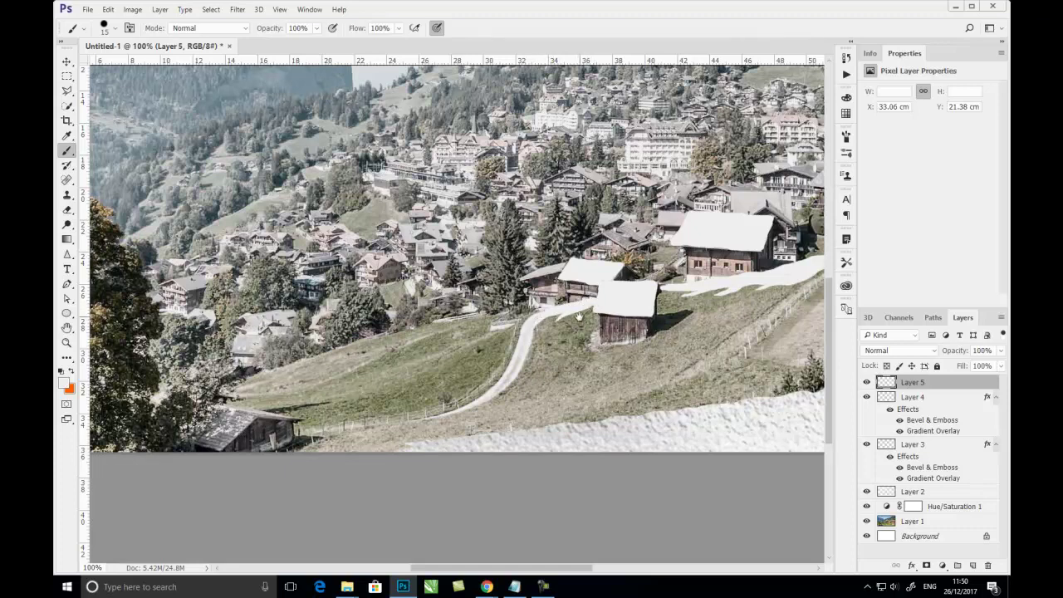
scroll(573, 314, "down", 1)
mouse_move(499, 309)
left_mouse_down()
mouse_move(474, 319)
mouse_move(532, 308)
left_mouse_up()
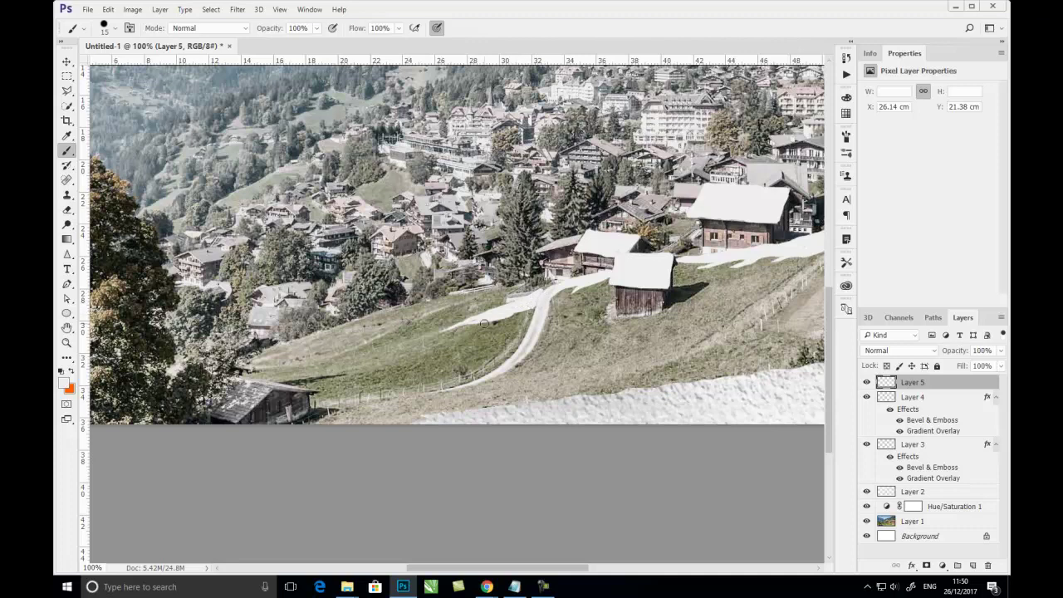
mouse_move(448, 335)
left_mouse_down()
mouse_move(492, 320)
mouse_move(382, 352)
left_mouse_up()
scroll(638, 358, "down", 1)
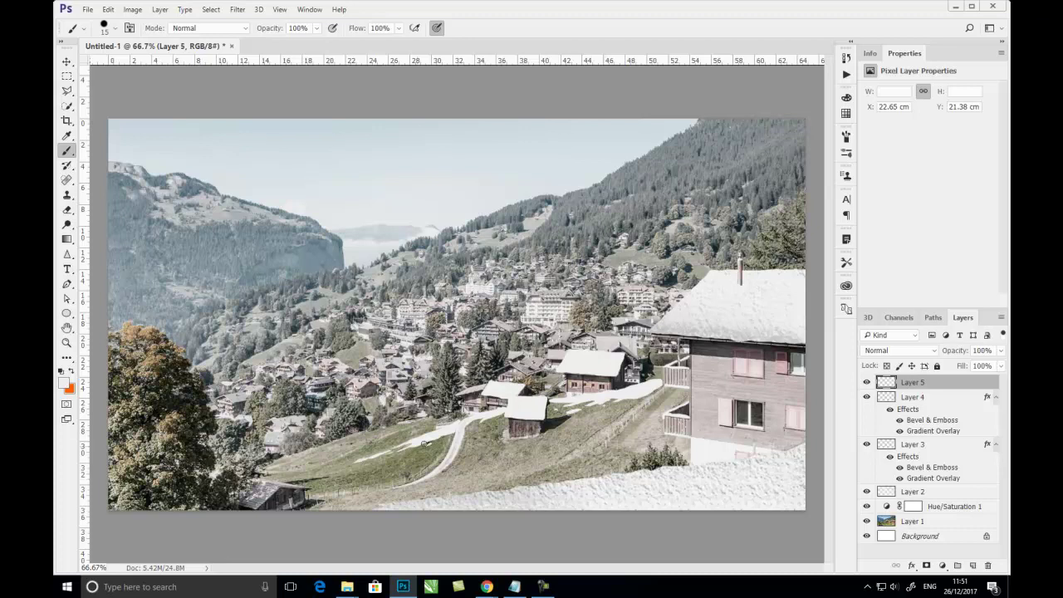
Step: Brush snow along the path and hillside, then dab white onto two village treetops at 100%
left_click_drag(432, 441, 412, 455)
left_click_drag(330, 445, 427, 416)
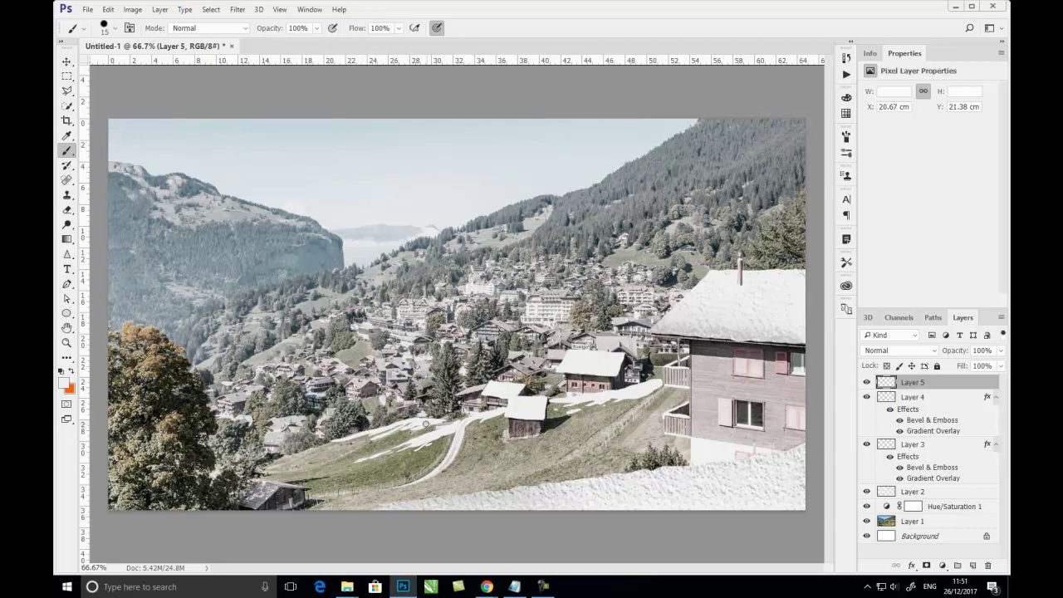
left_click_drag(372, 436, 355, 441)
key("ctrl+plus")
left_click_drag(446, 367, 450, 371)
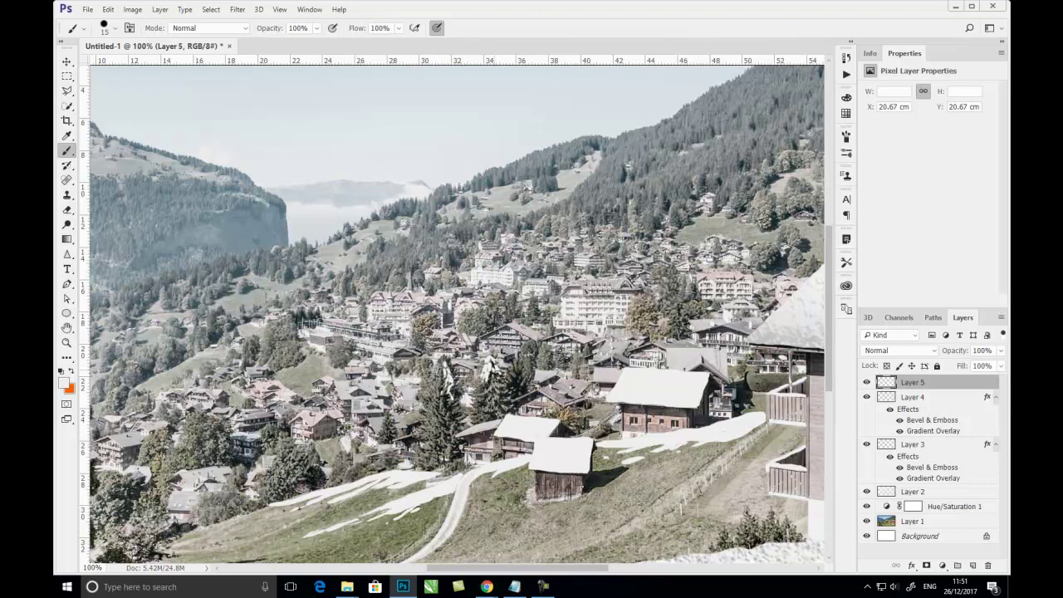
mouse_move(498, 371)
left_mouse_down()
mouse_move(493, 357)
mouse_move(501, 391)
left_mouse_up()
left_click_drag(441, 359, 431, 412)
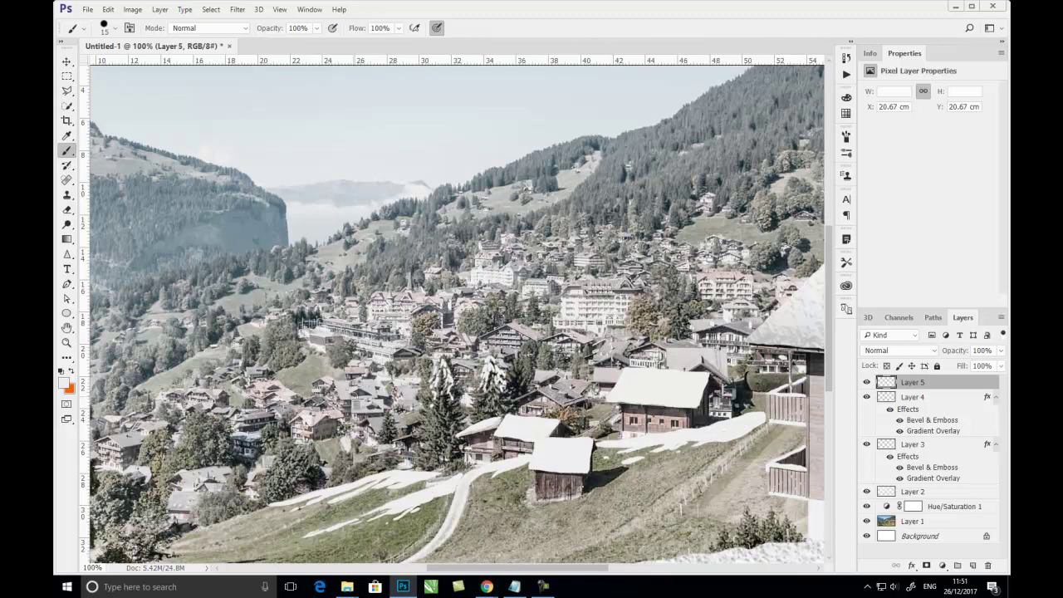
Step: Dab white snow near the village roofs and up the hillside slope, redoing one stroke
left_click_drag(513, 326, 517, 326)
key("ctrl+alt+z")
left_click_drag(515, 326, 519, 328)
left_click(515, 270)
left_click(498, 262)
left_click(496, 220)
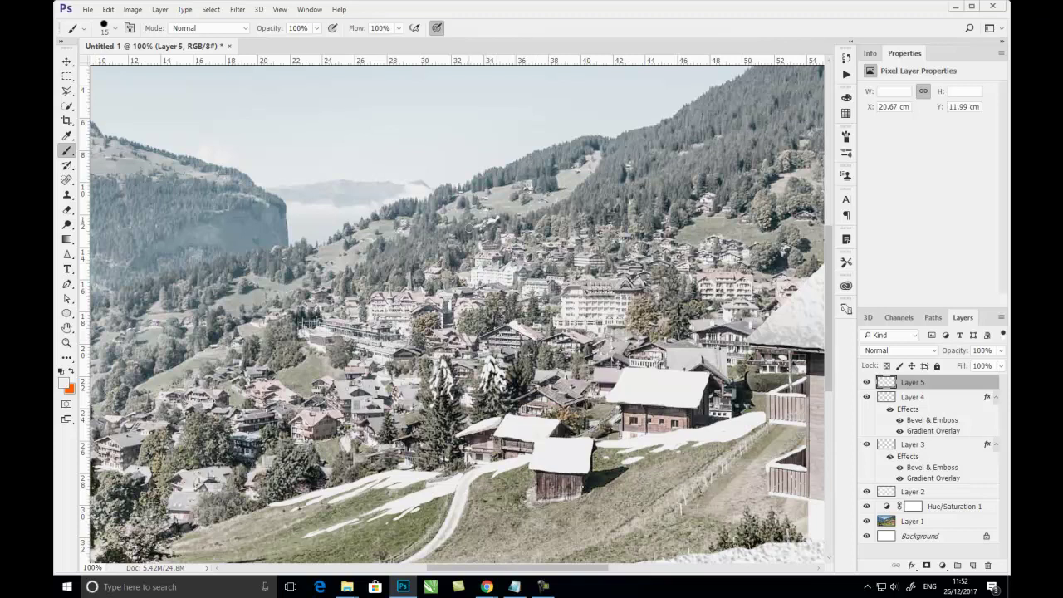
left_click(538, 212)
left_click(568, 201)
left_click(564, 207)
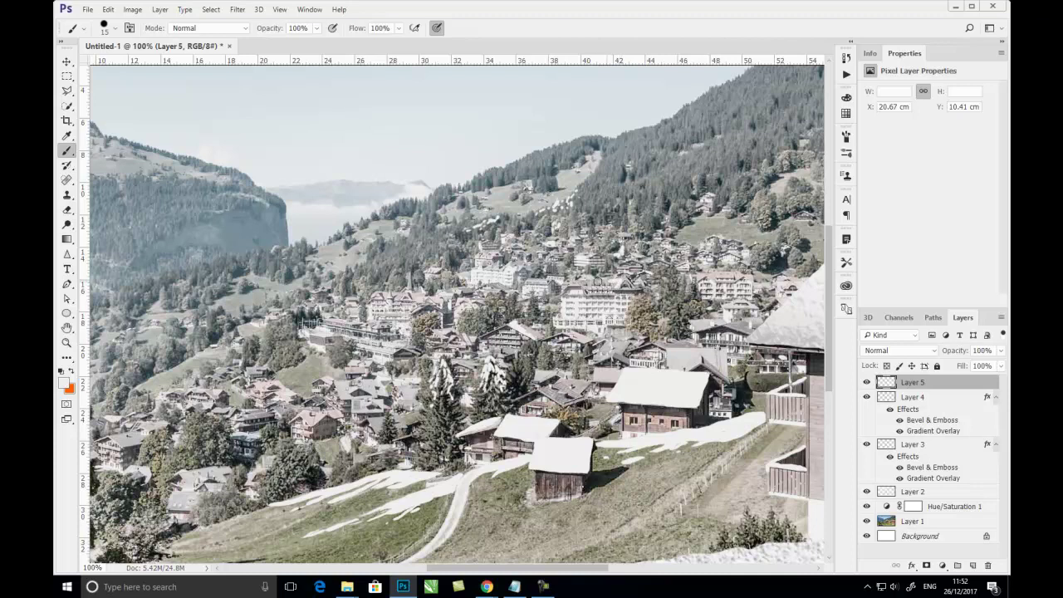
left_click_drag(560, 229, 551, 246)
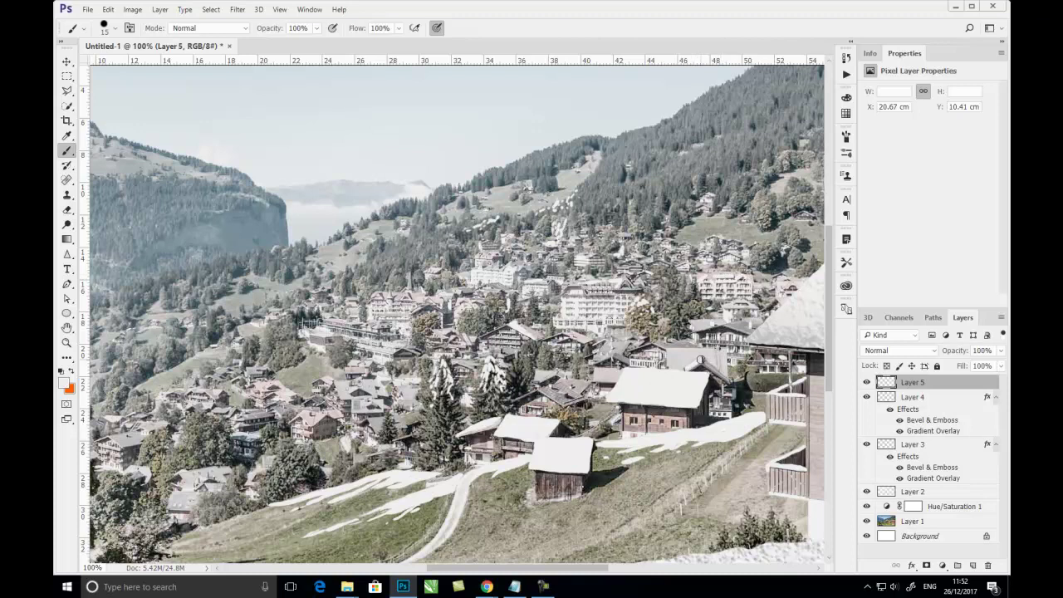
Step: Cover two village roofs and the trees at lower left with white snow
left_click_drag(703, 366, 728, 384)
mouse_move(720, 326)
left_mouse_down()
mouse_move(689, 334)
mouse_move(753, 334)
left_mouse_up()
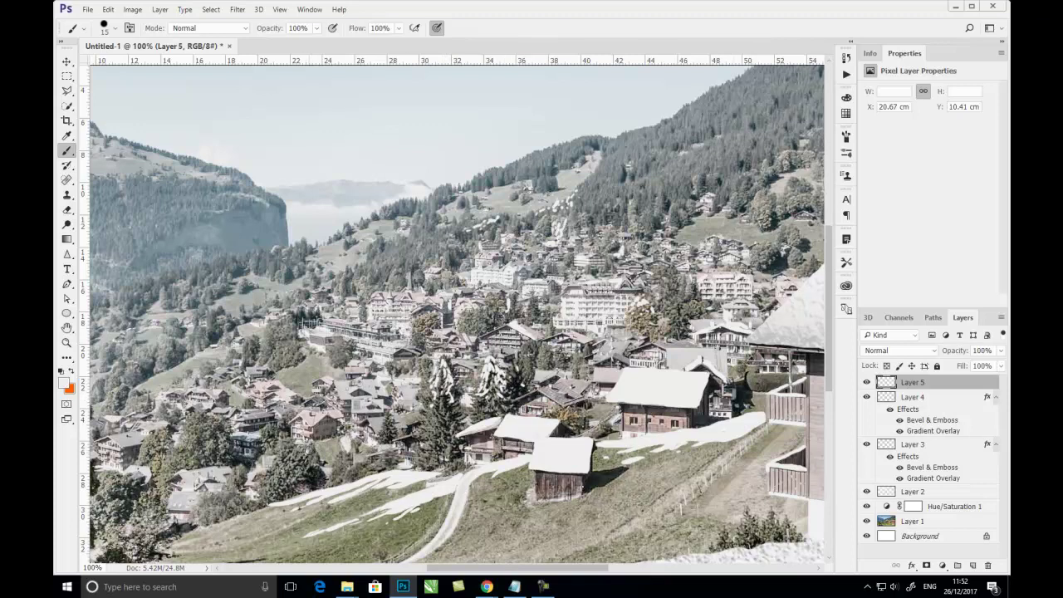
left_click_drag(304, 467, 314, 455)
left_click_drag(278, 511, 246, 517)
Step: With an enlarged brush, crown the large left-edge tree's top with white snow, then check at 50%
key("ctrl+minus")
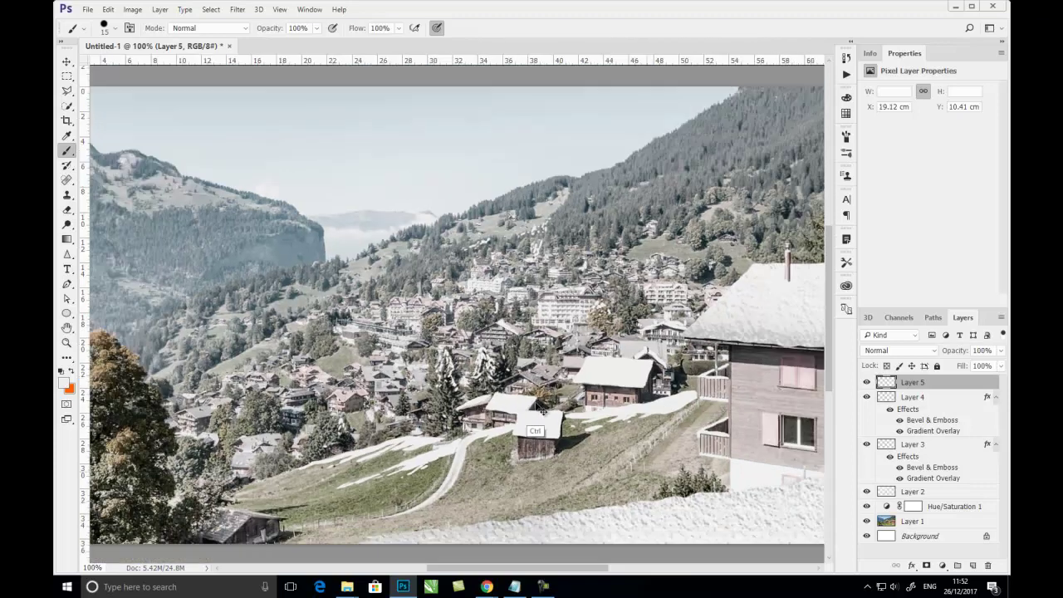
key("ctrl+minus")
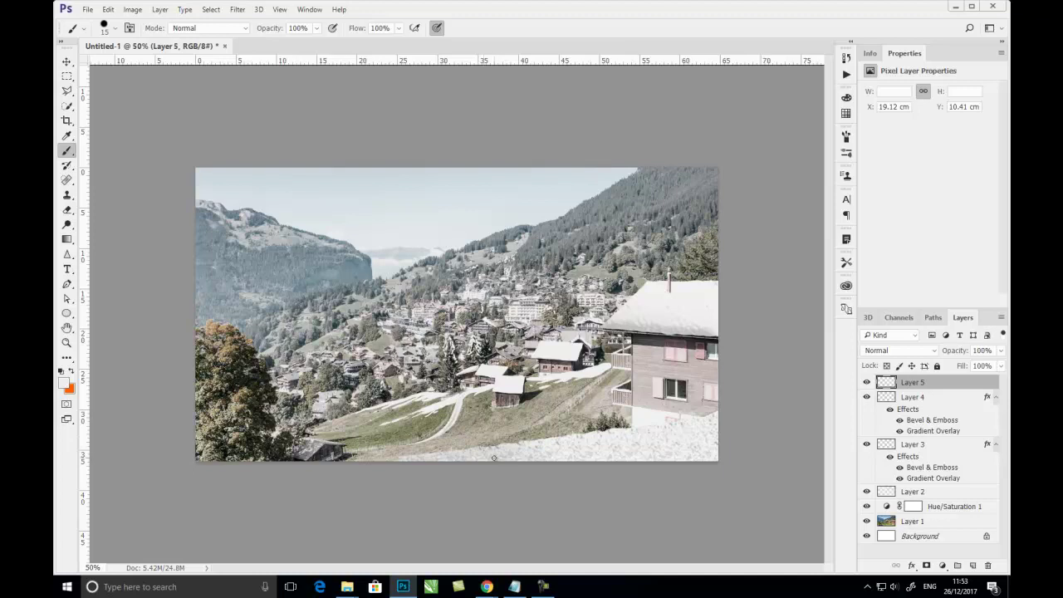
key("bracketright")
mouse_move(233, 350)
left_mouse_down()
mouse_move(223, 353)
mouse_move(247, 341)
mouse_move(221, 353)
mouse_move(210, 320)
mouse_move(208, 329)
left_mouse_up()
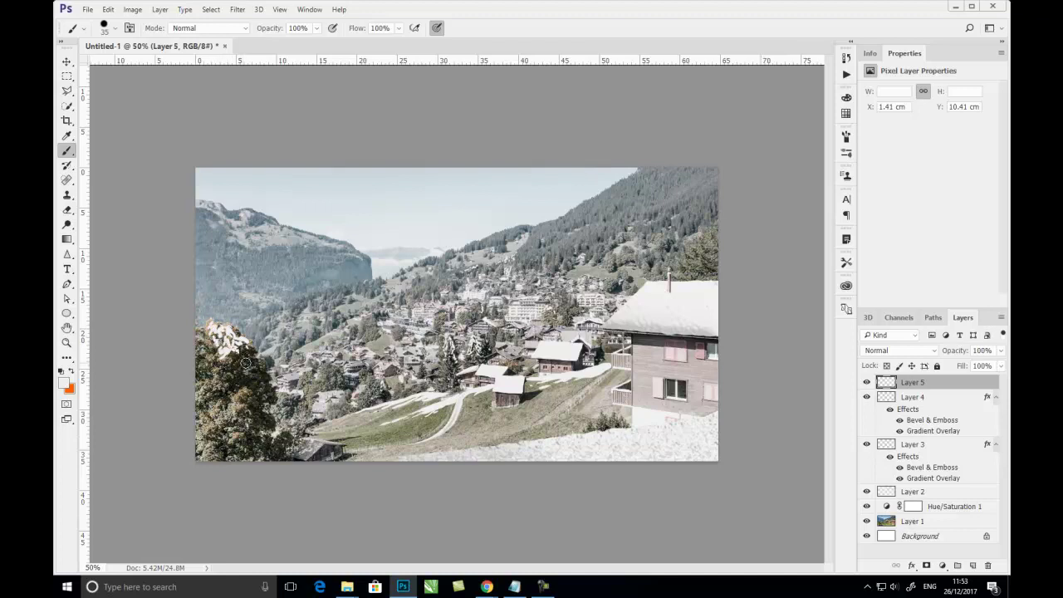
left_click_drag(247, 354, 250, 371)
mouse_move(231, 353)
left_mouse_down()
mouse_move(199, 332)
mouse_move(223, 347)
mouse_move(205, 348)
mouse_move(214, 369)
mouse_move(250, 375)
mouse_move(222, 372)
mouse_move(248, 402)
mouse_move(235, 390)
mouse_move(258, 365)
mouse_move(200, 352)
mouse_move(200, 371)
left_mouse_up()
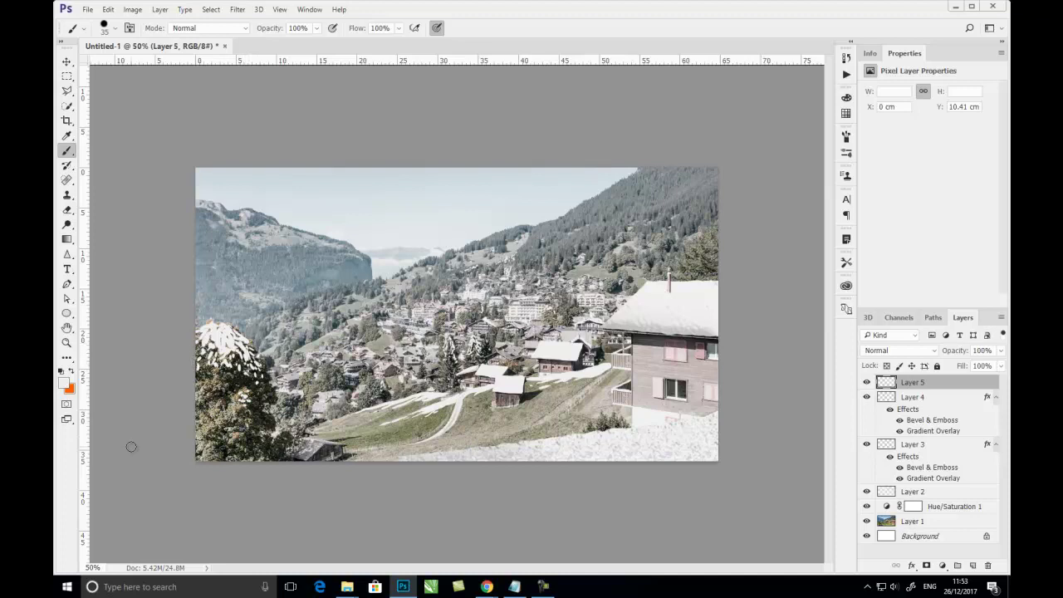
key("ctrl+minus")
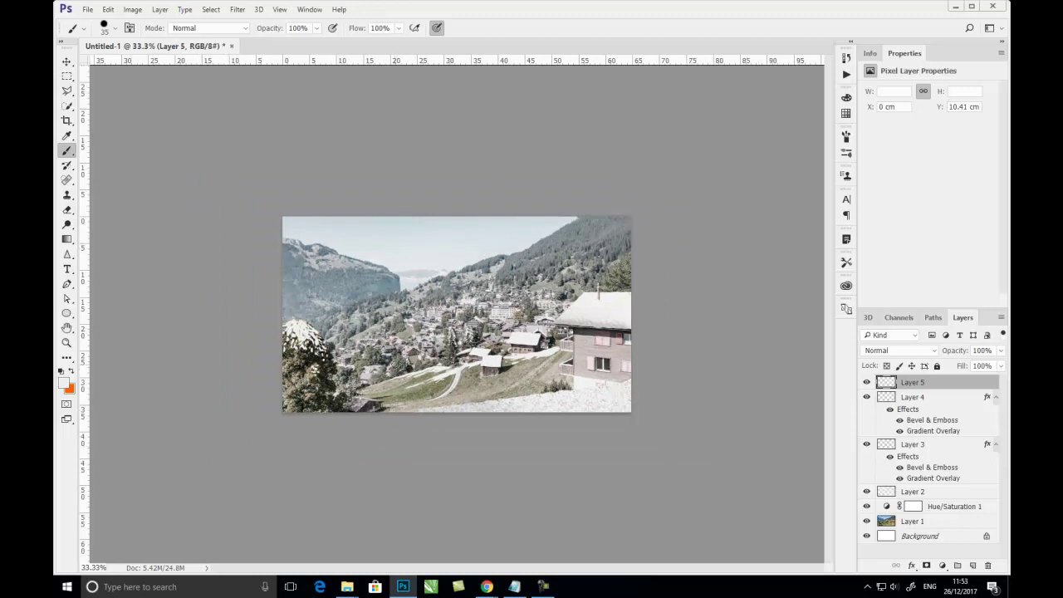
key("ctrl+plus")
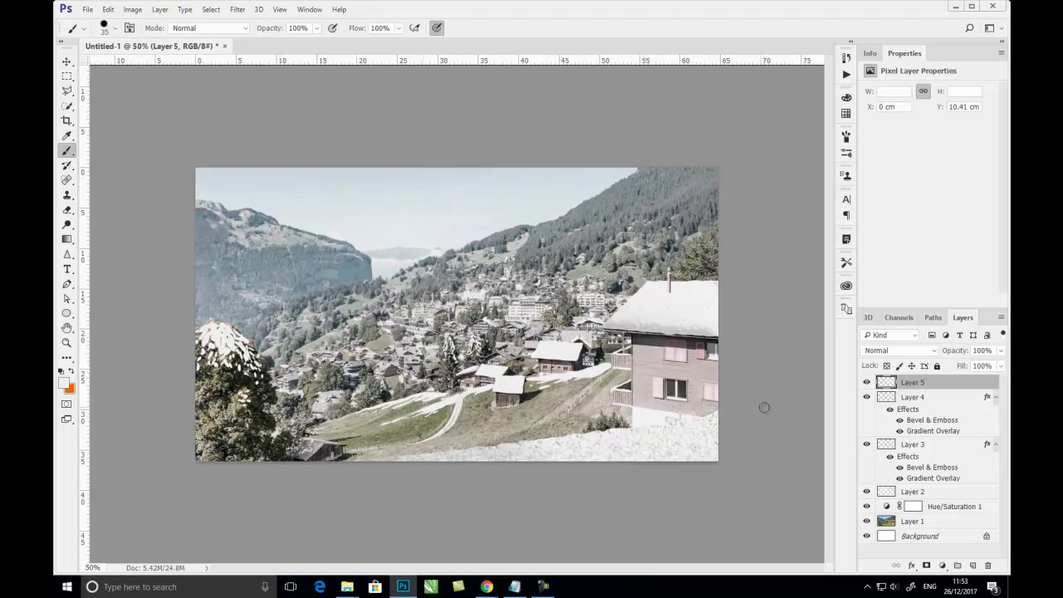
Step: Add Bevel & Emboss to Layer 5 with 16 px size and texture scale 32
left_click(911, 565)
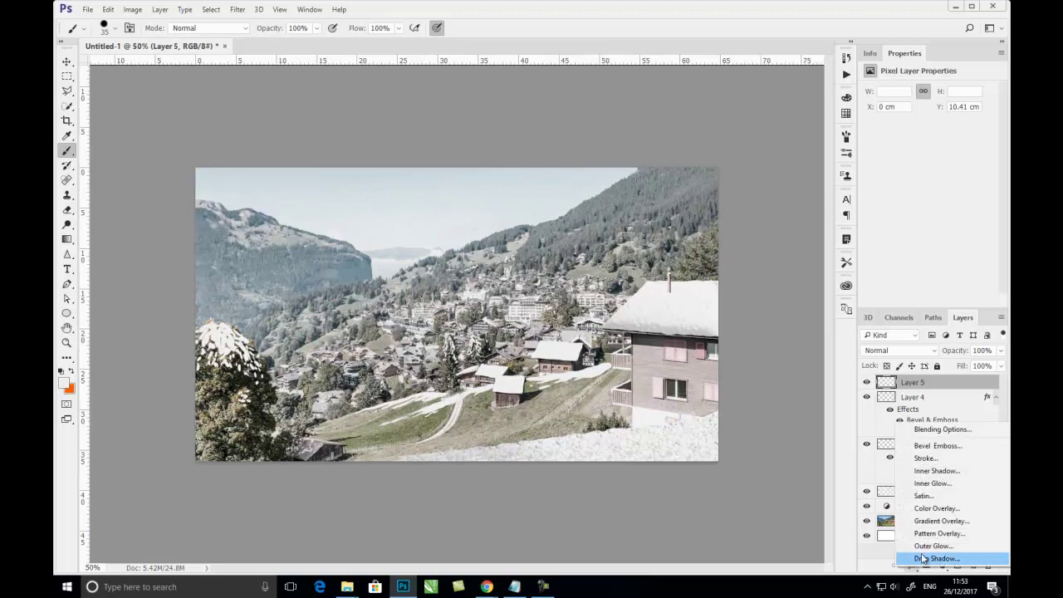
left_click(934, 447)
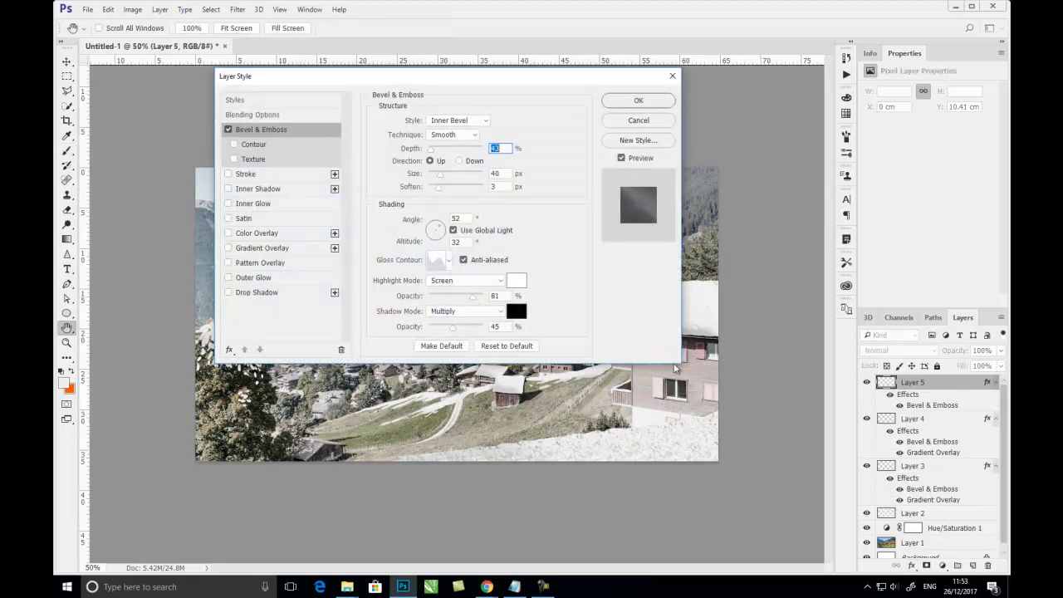
mouse_move(440, 77)
left_mouse_down()
mouse_move(844, 64)
mouse_move(823, 36)
left_mouse_up()
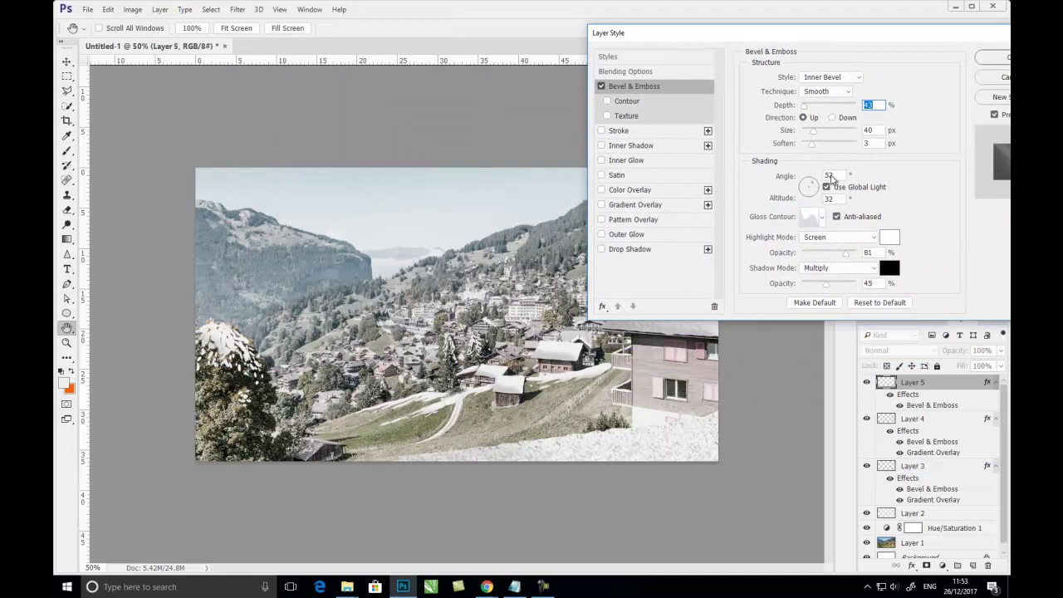
left_click_drag(813, 132, 810, 133)
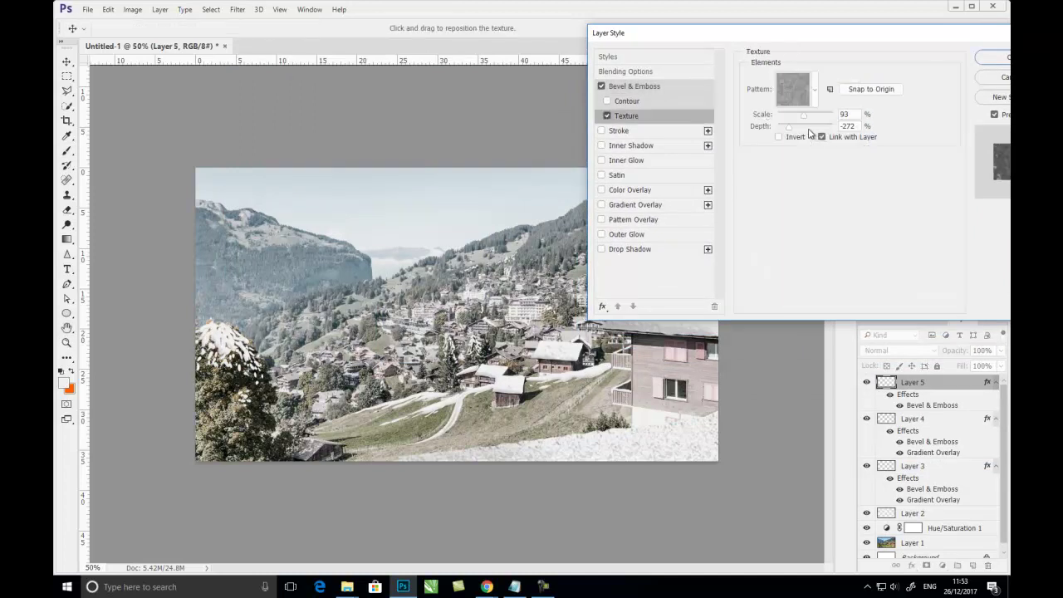
left_click_drag(804, 115, 789, 119)
left_click(1002, 60)
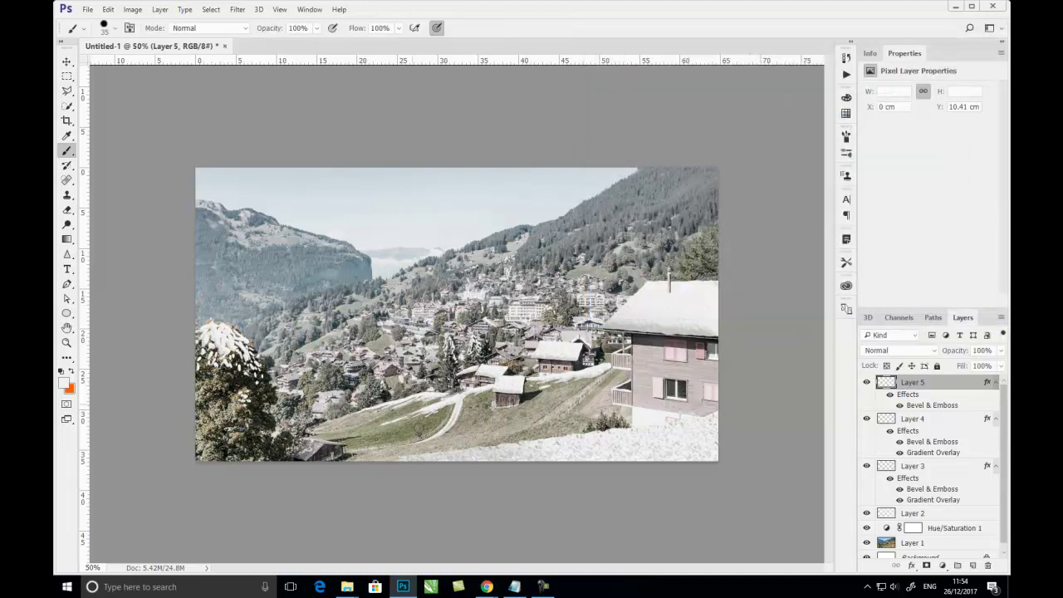
key("ctrl+minus")
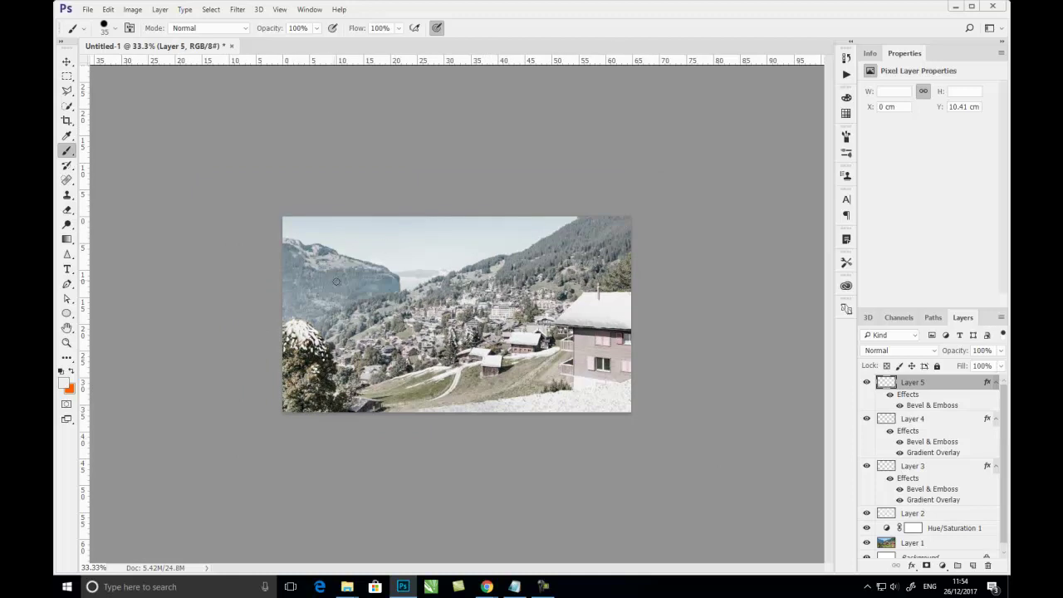
Step: On new Layer 6, lasso a strip along the left mountain ridge and fill it white
left_click(973, 566)
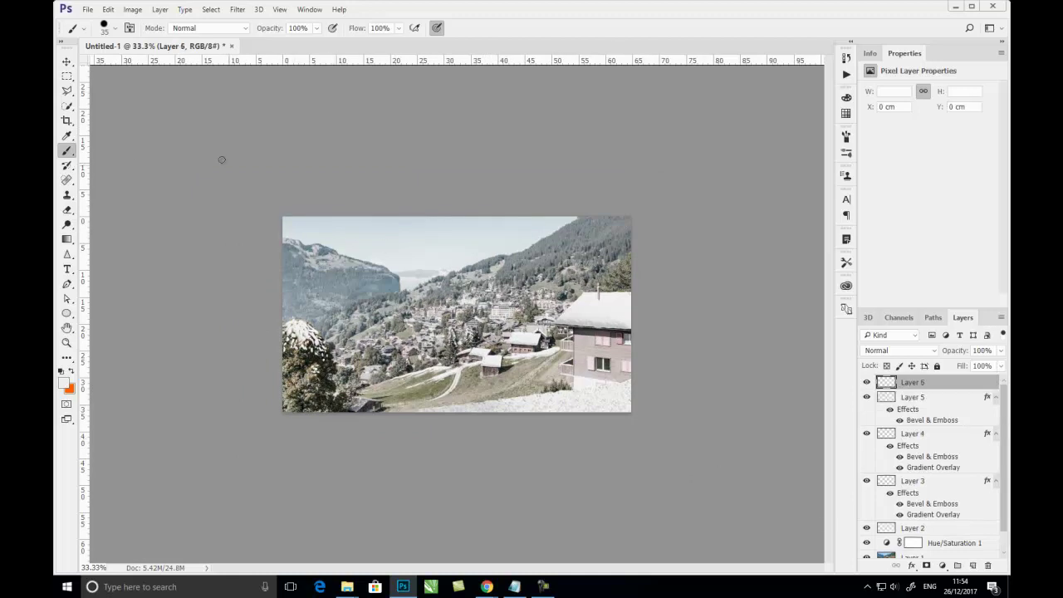
right_click(68, 90)
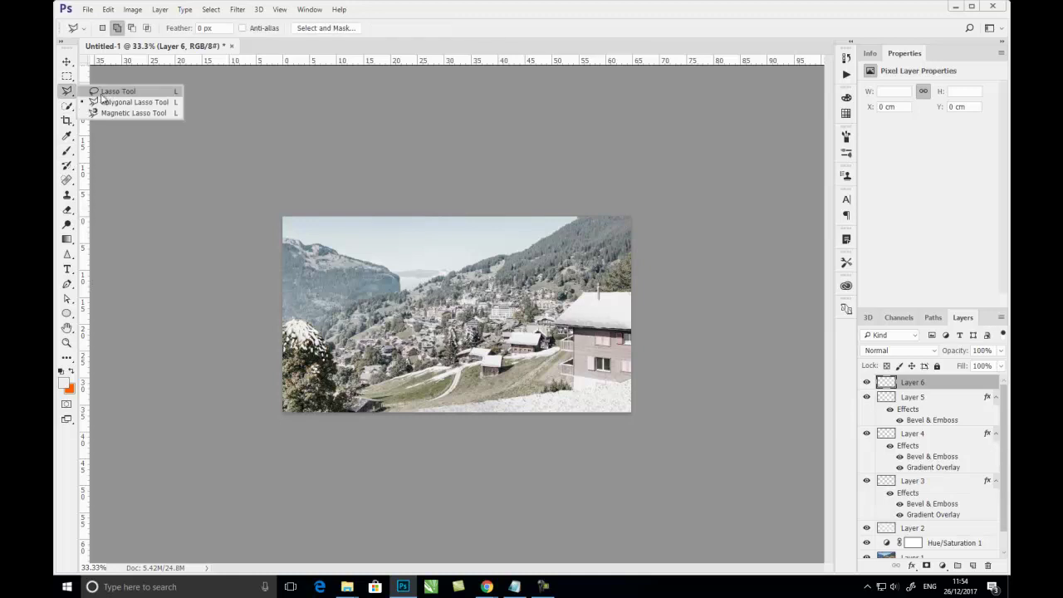
left_click(108, 95)
key("ctrl+plus")
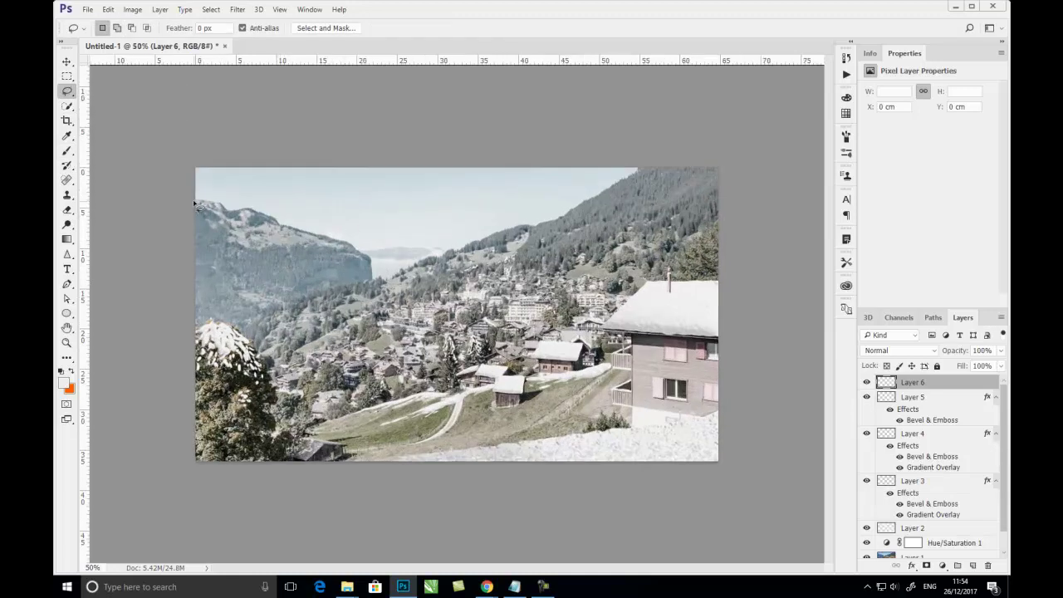
left_click_drag(221, 207, 347, 250)
left_click_drag(347, 249, 196, 203)
key("alt+BackSpace")
key("ctrl+d")
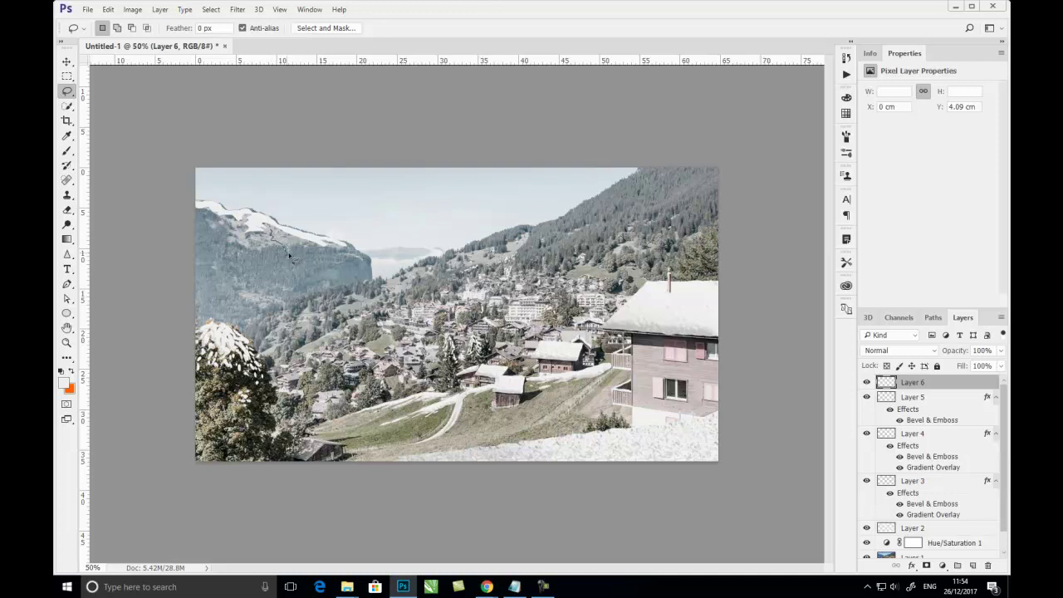
Step: Lasso further ridge strips, discarding them, then select along the top-right forest edge
left_click_drag(297, 250, 267, 240)
mouse_move(267, 240)
left_mouse_down()
mouse_move(253, 253)
mouse_move(223, 238)
mouse_move(216, 257)
left_mouse_up()
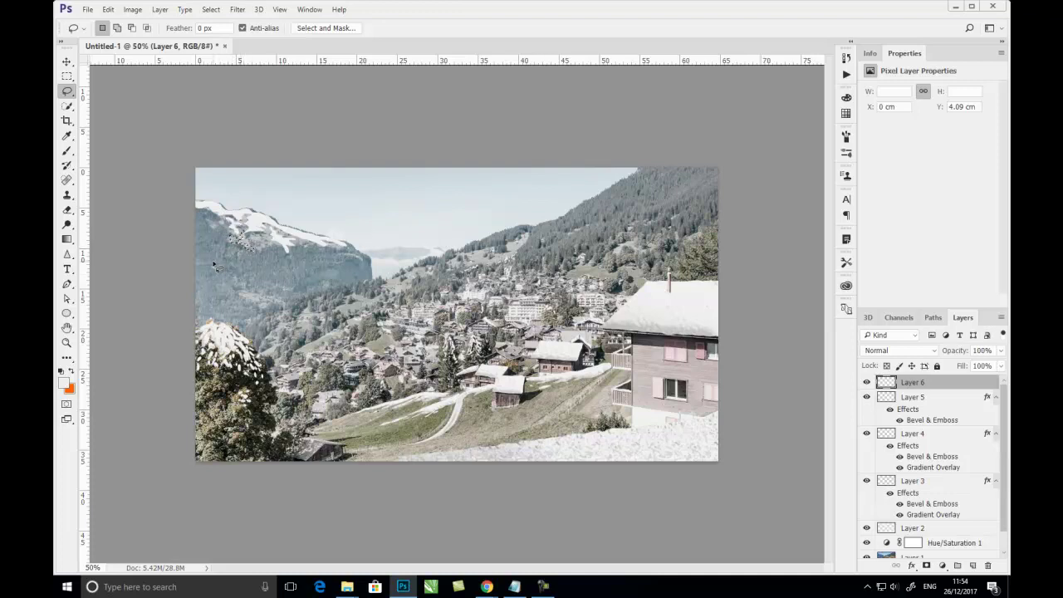
key("ctrl+d")
left_click_drag(354, 255, 369, 257)
key("ctrl+d")
mouse_move(644, 169)
left_mouse_down()
mouse_move(621, 199)
mouse_move(697, 163)
left_mouse_up()
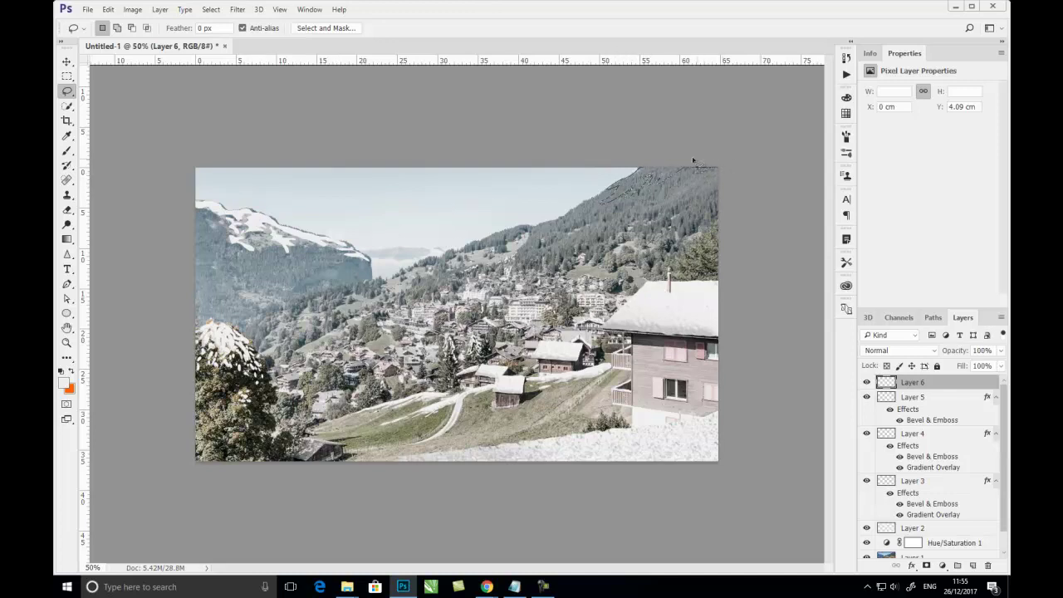
Step: Fill the top-right selection with white and reset the view to 50% zoom
key("alt+BackSpace")
key("ctrl+s")
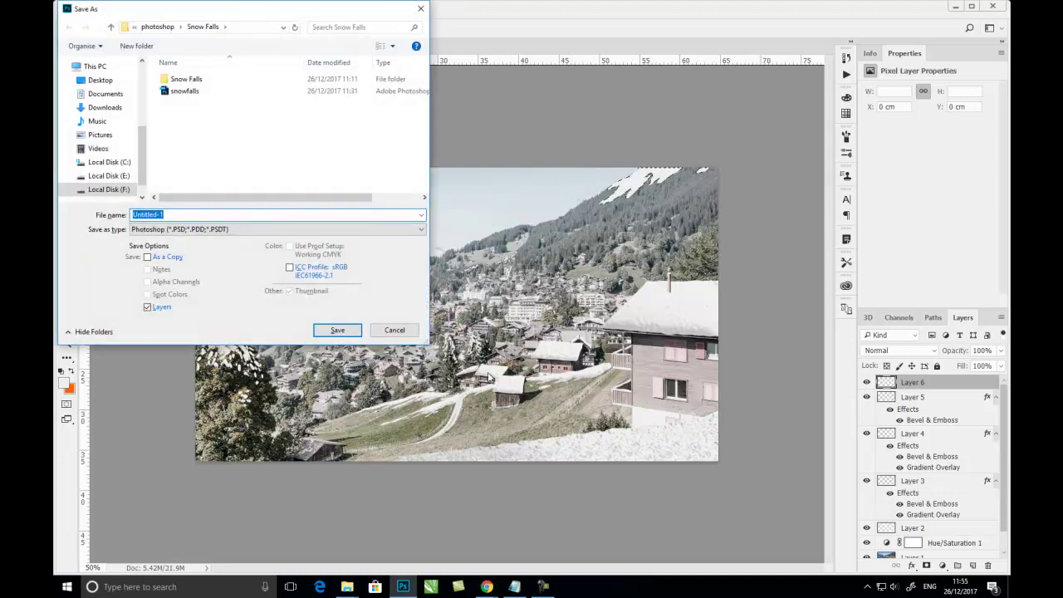
left_click(395, 330)
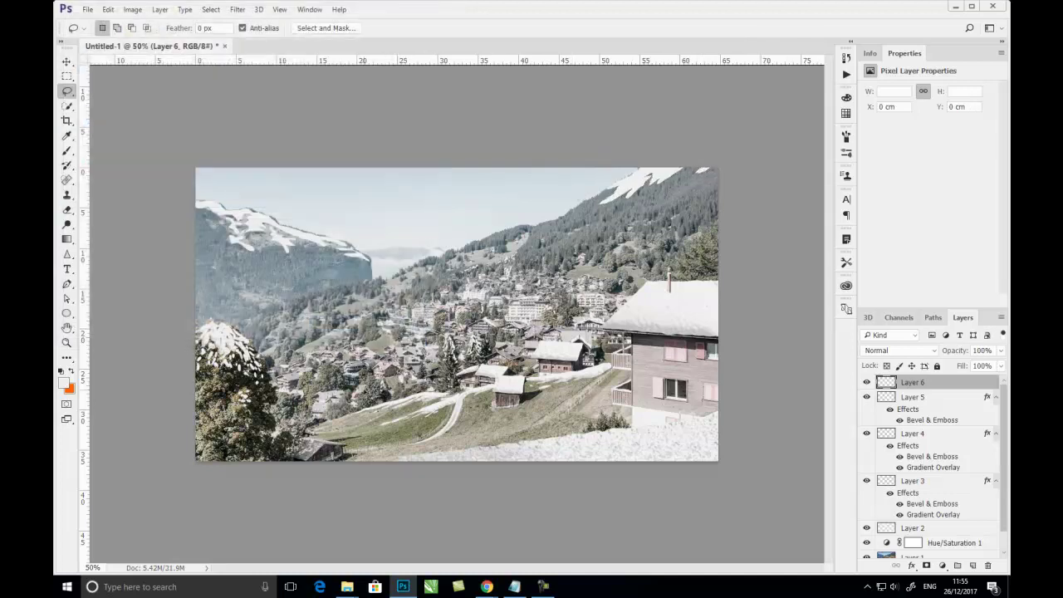
key("ctrl+minus")
key("ctrl+minus")
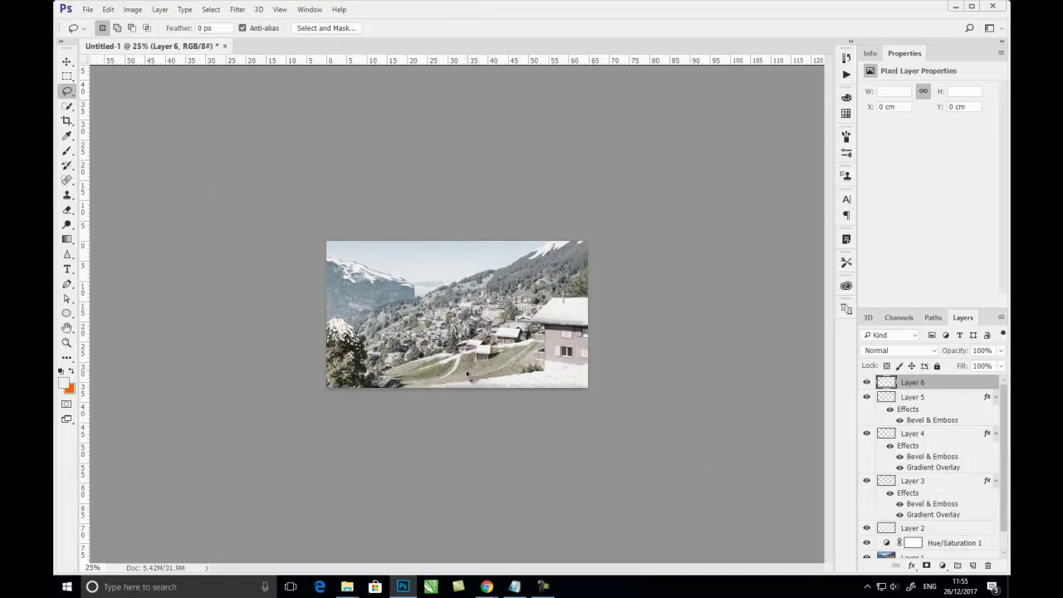
key("ctrl+plus")
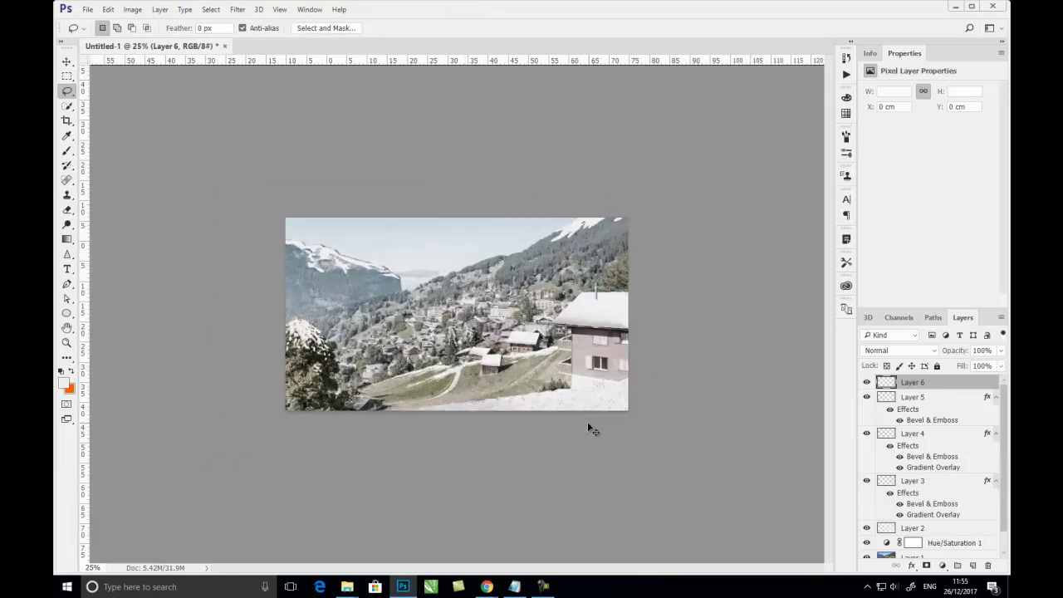
key("ctrl+plus")
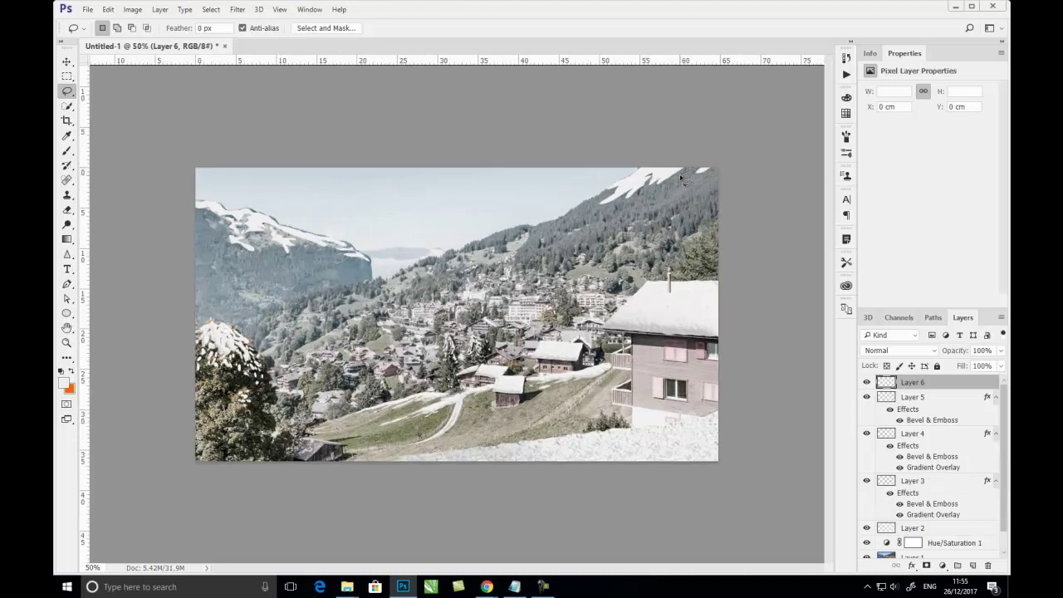
Step: Lasso and fill white snow across the top-right peak and a strip along the ridge
left_click_drag(666, 196, 708, 189)
left_click_drag(709, 173, 635, 191)
key("alt+BackSpace")
key("ctrl+d")
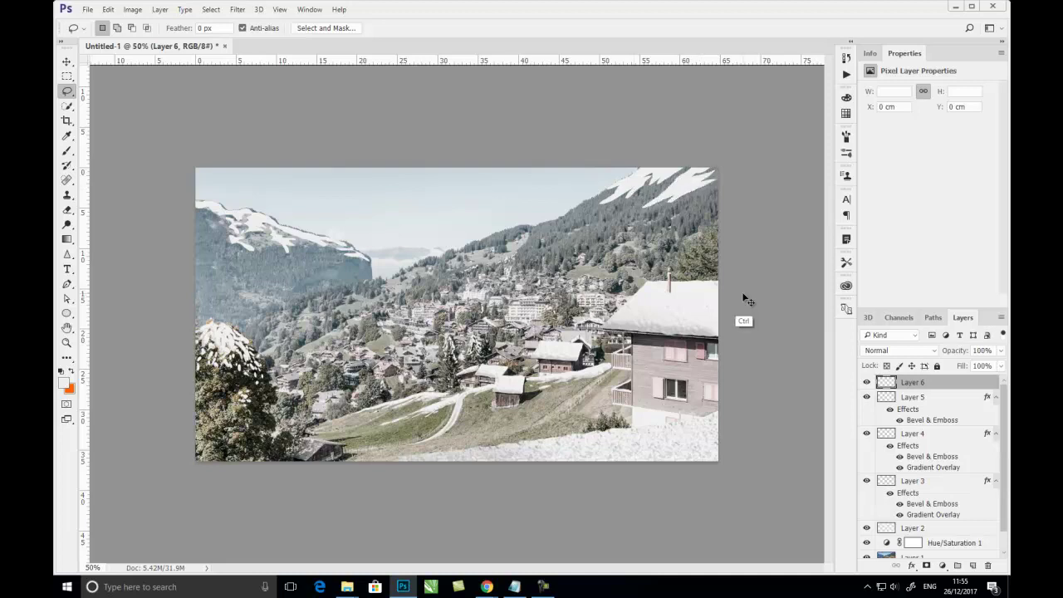
left_click_drag(608, 196, 563, 217)
left_click_drag(591, 206, 619, 193)
key("alt+BackSpace")
key("ctrl+d")
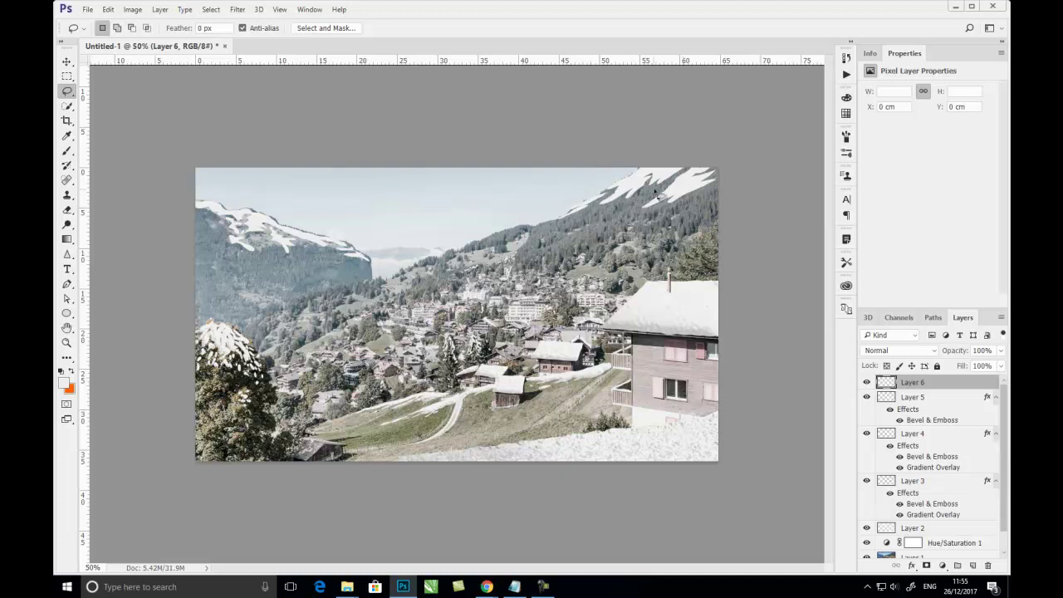
Step: Fill a snow streak on the right ridge and a top-right corner patch with white
left_click_drag(633, 209, 673, 177)
key("alt+BackSpace")
left_click_drag(709, 197, 673, 193)
left_click_drag(726, 167, 706, 166)
key("alt+BackSpace")
key("ctrl+d")
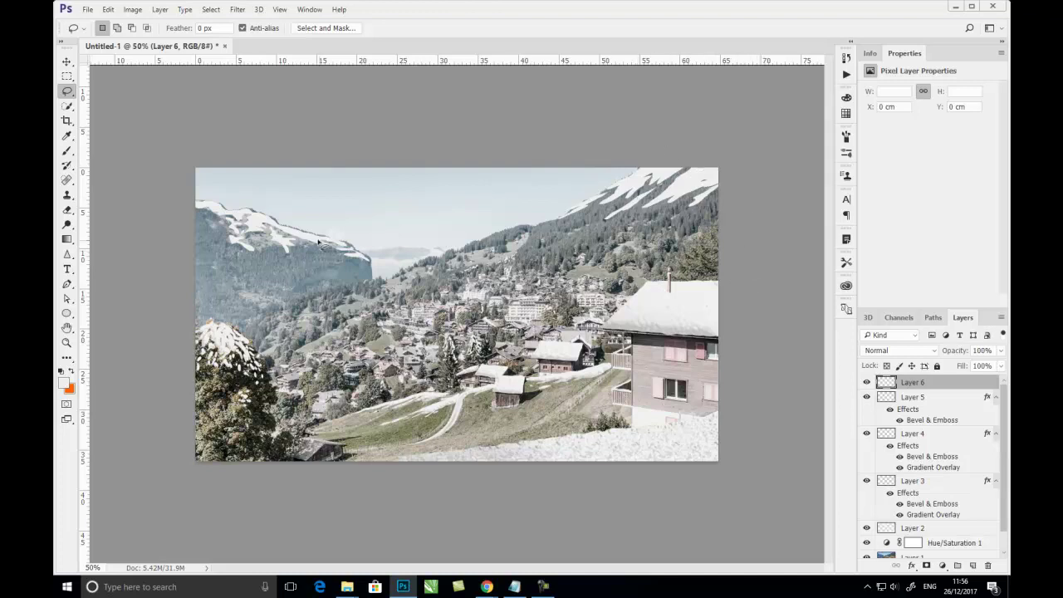
Step: Trace snow patches along the left mountain edge and slope, then zoom out to 33.3%
mouse_move(197, 211)
left_mouse_down()
mouse_move(213, 246)
mouse_move(199, 264)
mouse_move(195, 257)
left_mouse_up()
mouse_move(196, 208)
left_mouse_down()
mouse_move(196, 243)
mouse_move(184, 239)
left_mouse_up()
key("shift")
left_click(184, 238)
left_click_drag(530, 227, 512, 240)
key("ctrl+d")
key("ctrl+minus")
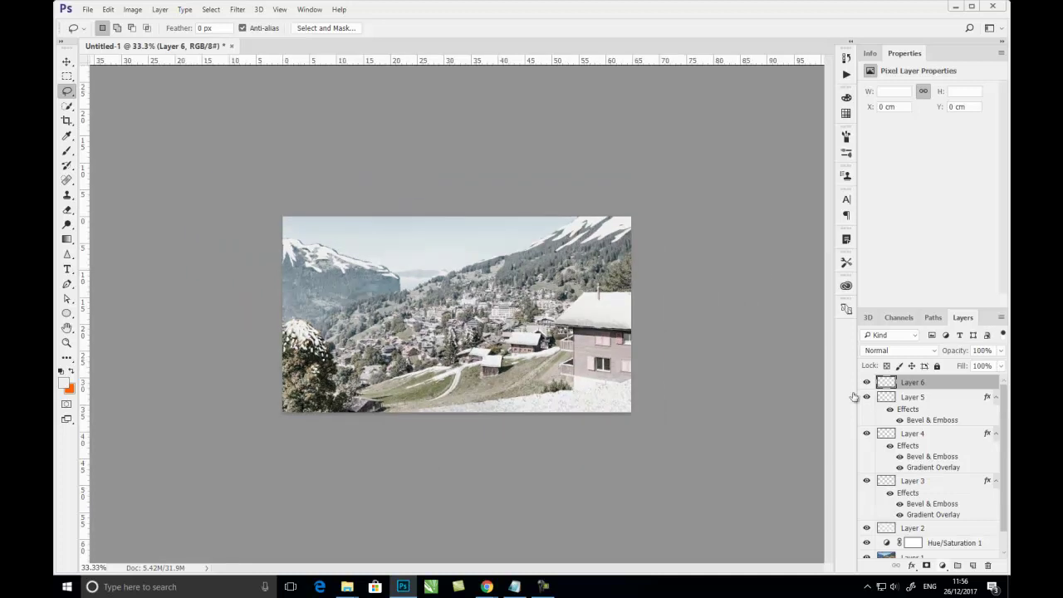
Step: Give Layer 6 a textured Bevel & Emboss with lower shadow opacity and a 9% Multiply Gradient Overlay
left_click(911, 566)
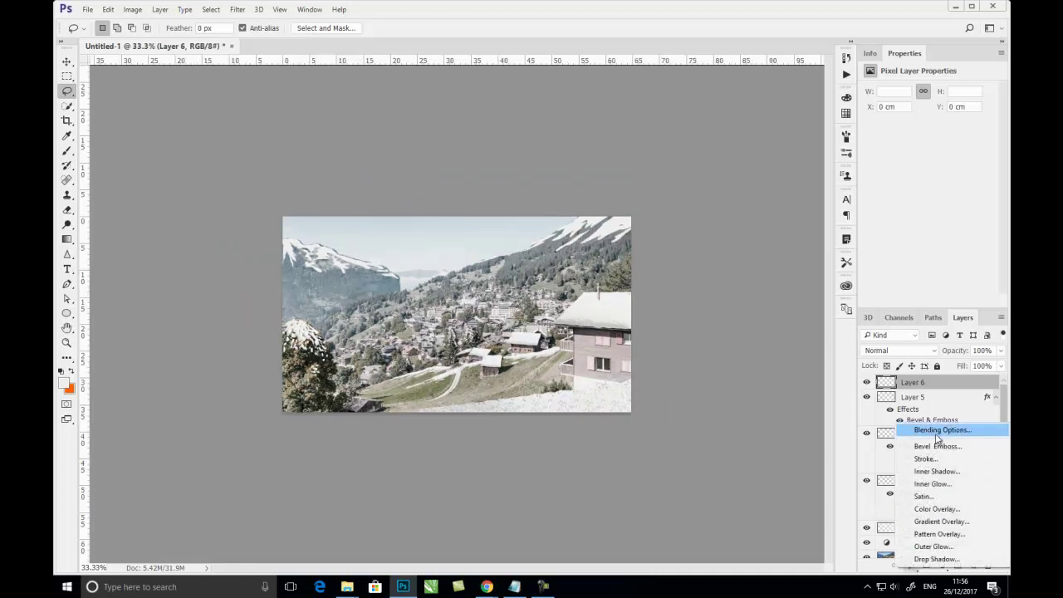
left_click(938, 446)
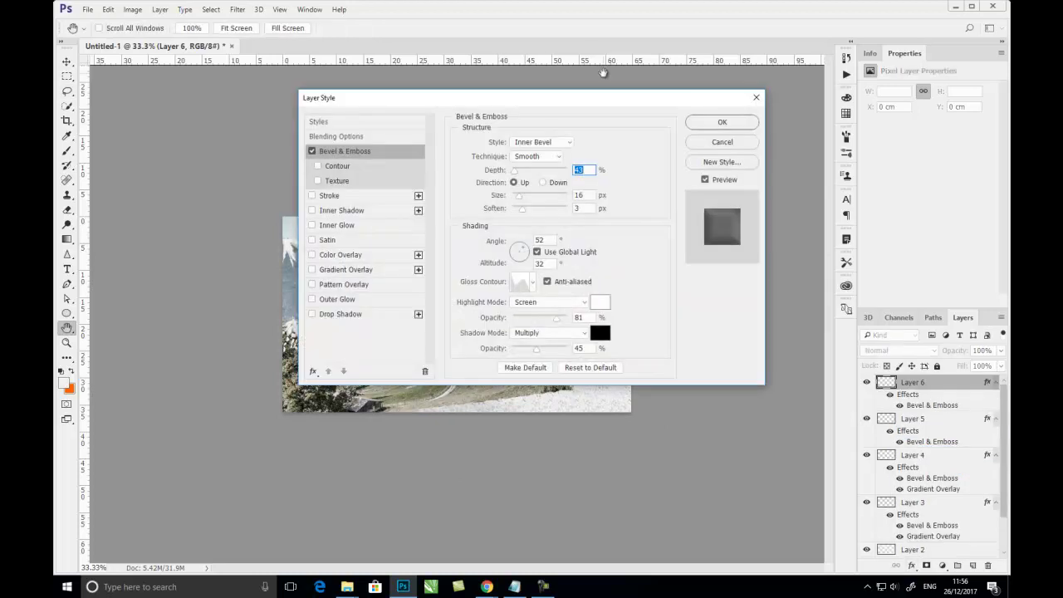
left_click_drag(603, 97, 900, 315)
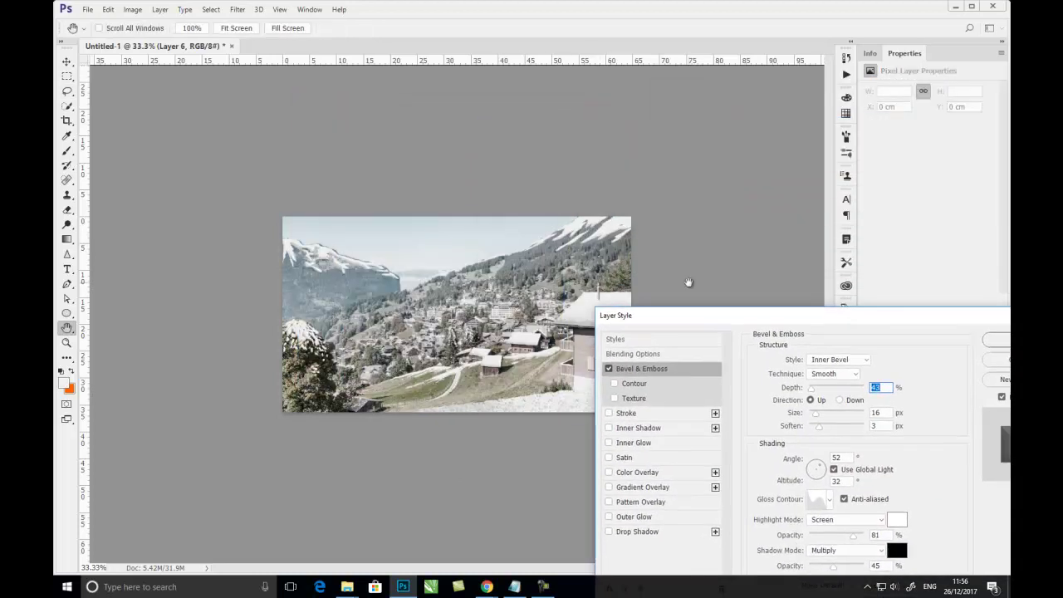
mouse_move(884, 317)
left_mouse_down()
mouse_move(909, 254)
mouse_move(911, 95)
left_mouse_up()
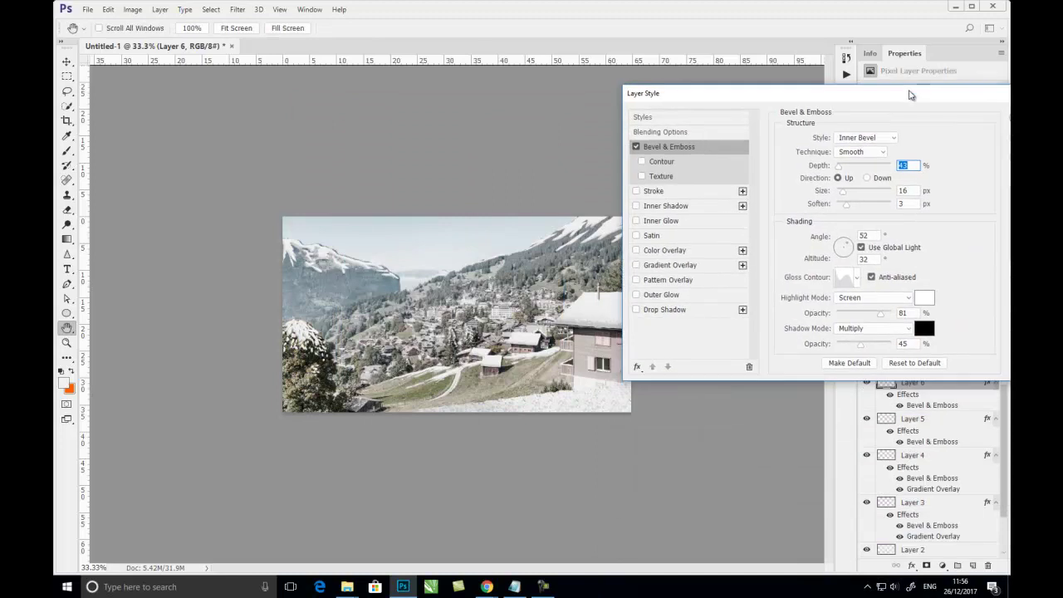
mouse_move(862, 344)
left_mouse_down()
mouse_move(845, 349)
mouse_move(860, 349)
left_mouse_up()
left_click(665, 177)
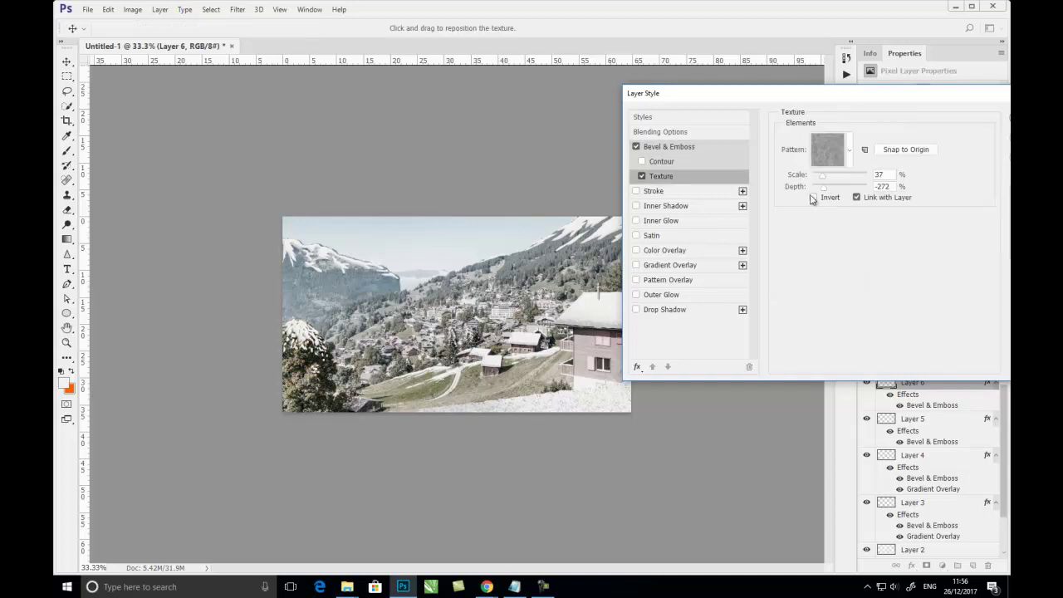
left_click(669, 266)
left_click_drag(777, 101, 527, 388)
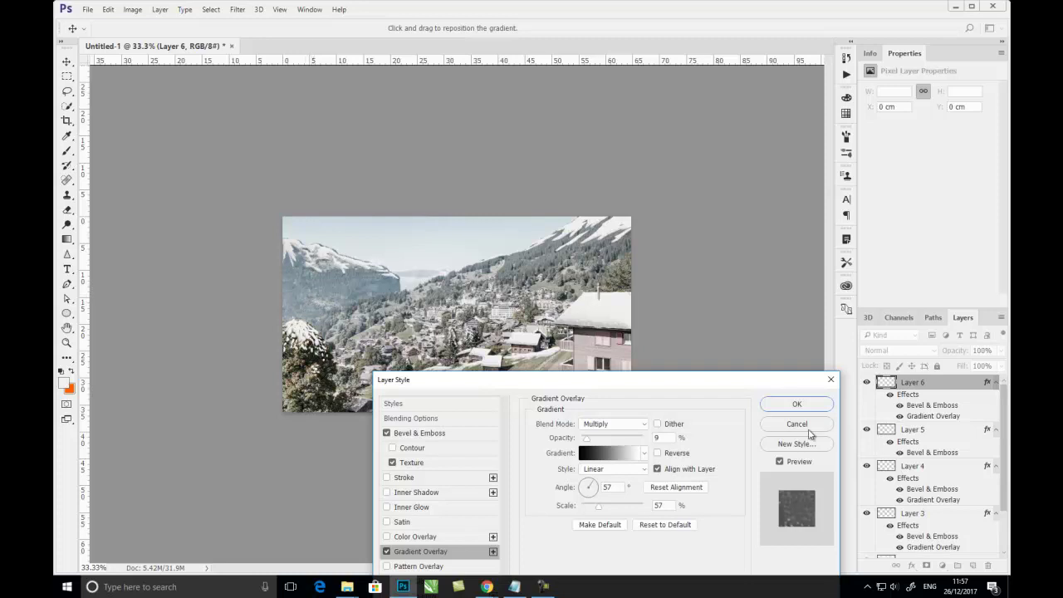
left_click(804, 404)
Step: Stamp the full image into a new Layer 7 and convert it to a smart object
key("ctrl+minus")
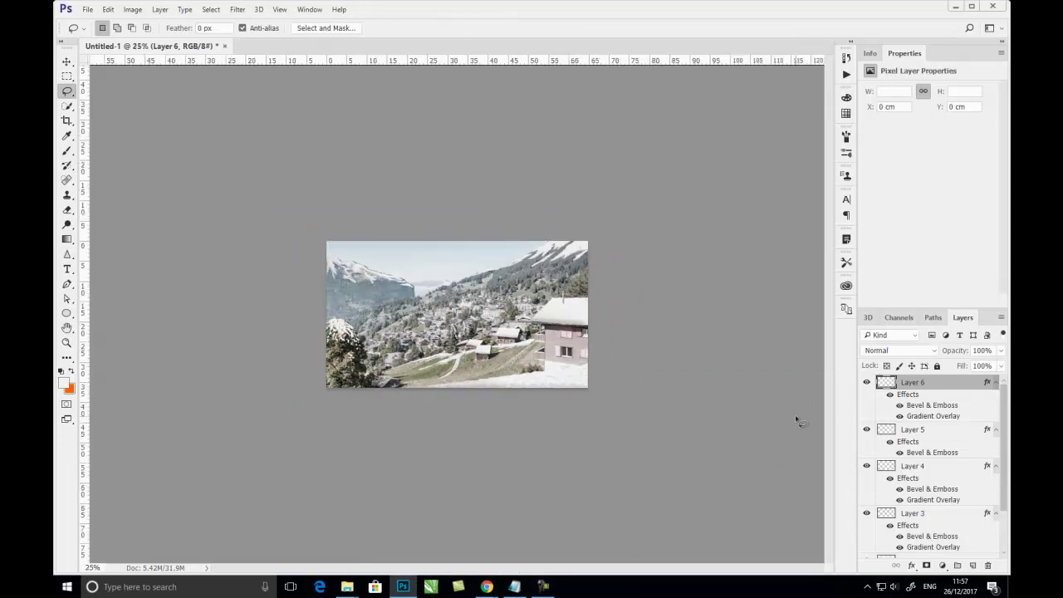
key("ctrl+plus")
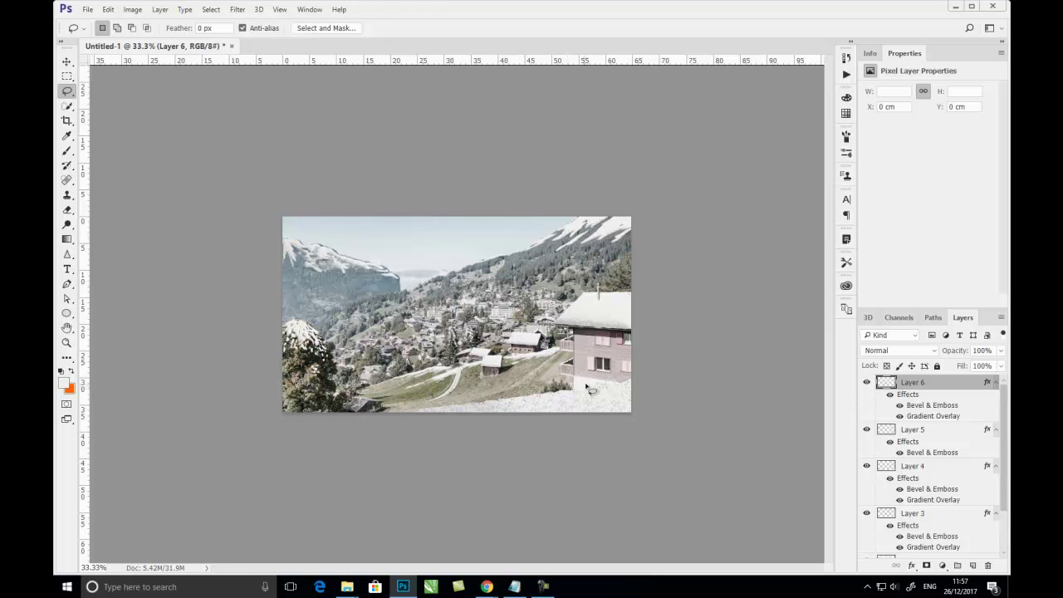
key("ctrl+a")
key("ctrl+j")
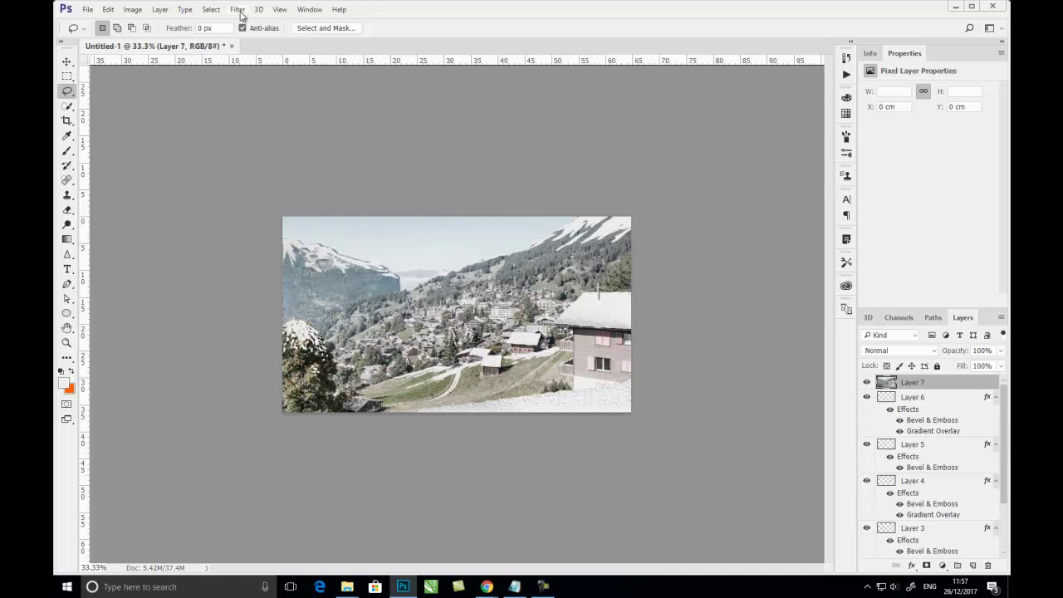
left_click(237, 9)
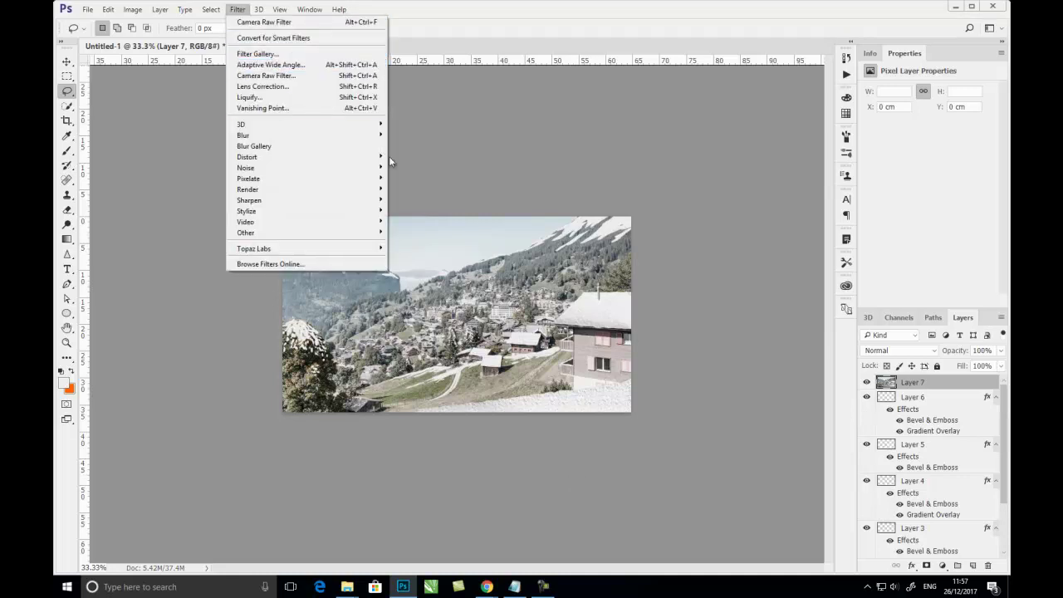
left_click(930, 384)
right_click(928, 384)
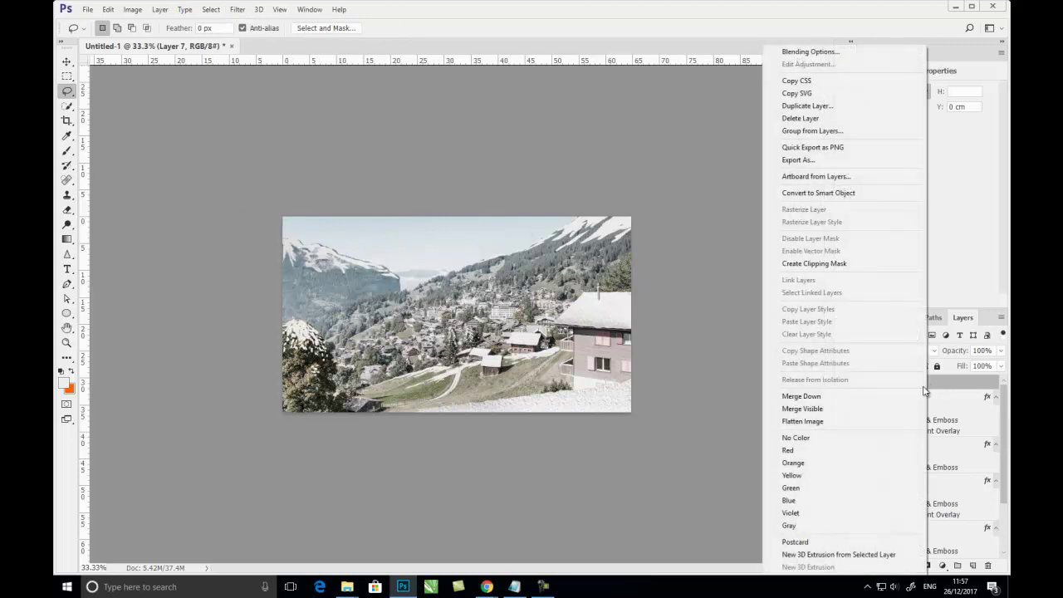
left_click(824, 193)
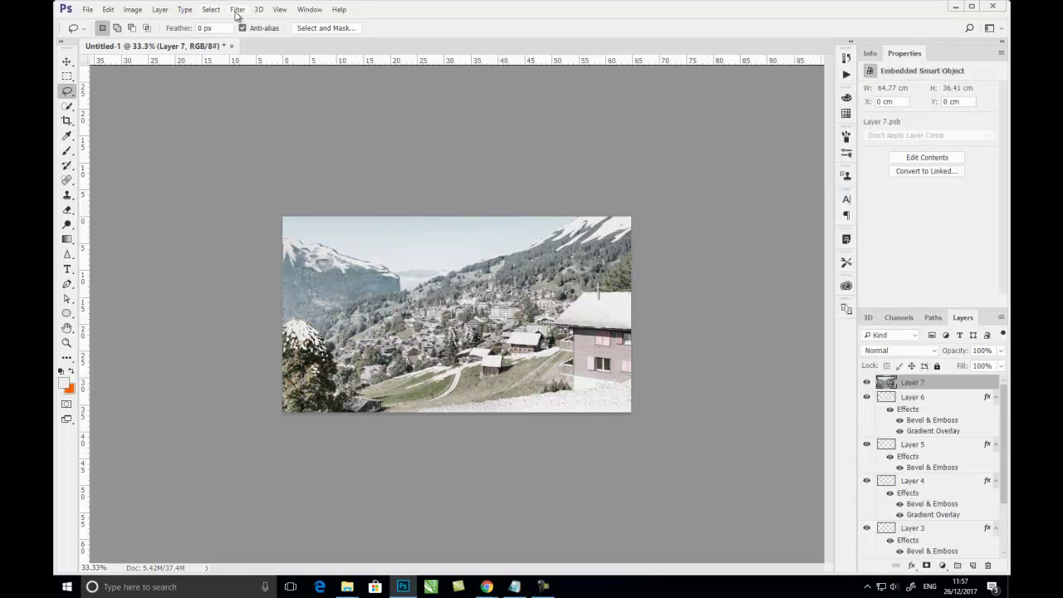
left_click(238, 10)
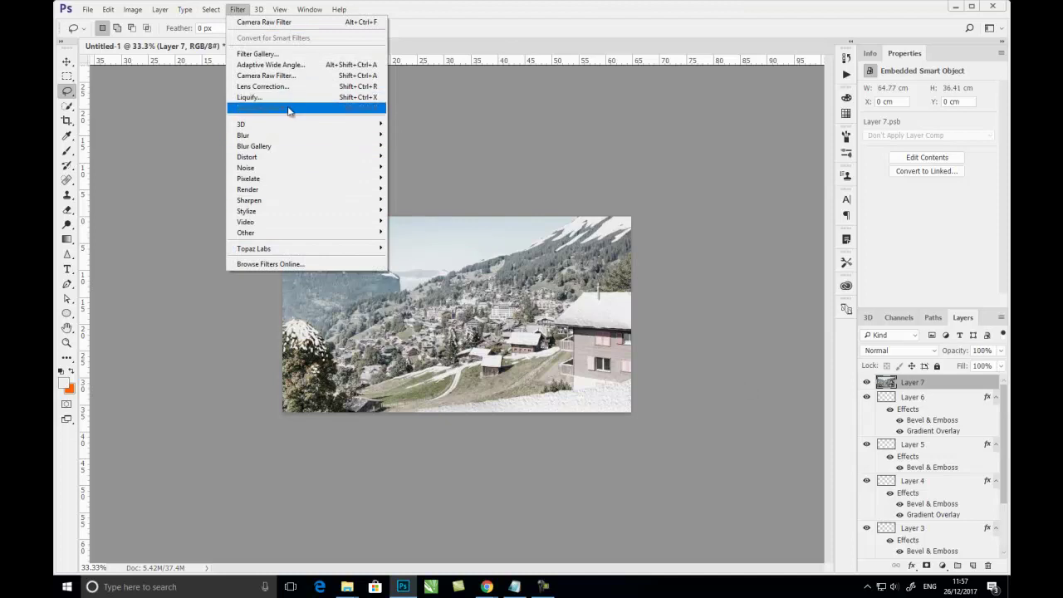
Step: Grade Layer 7 in Camera Raw with Temperature -8, Tint +12, Contrast +13 and Clarity +7
left_click(286, 77)
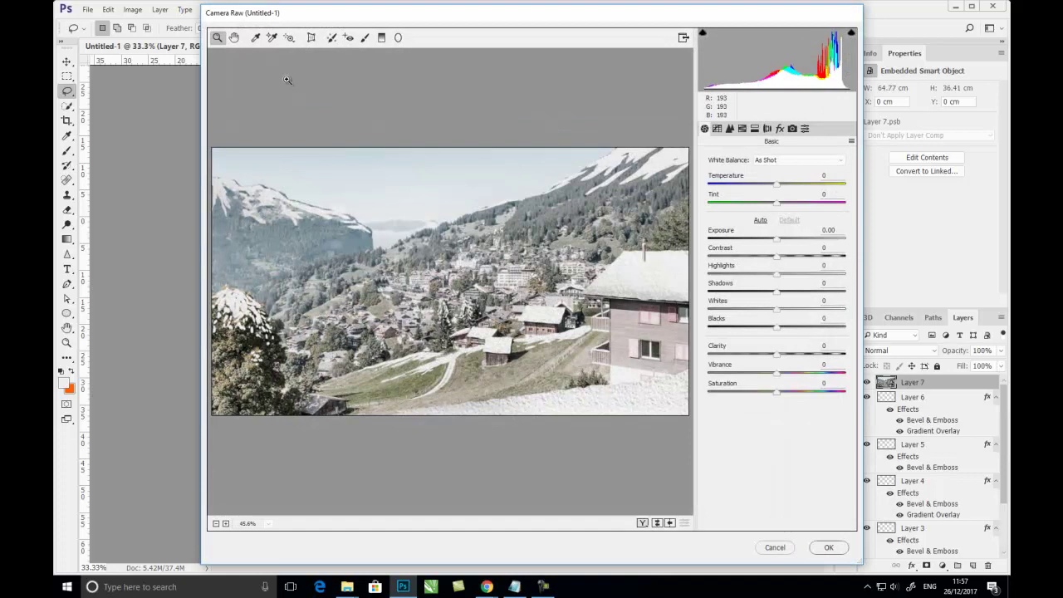
left_click_drag(777, 183, 782, 204)
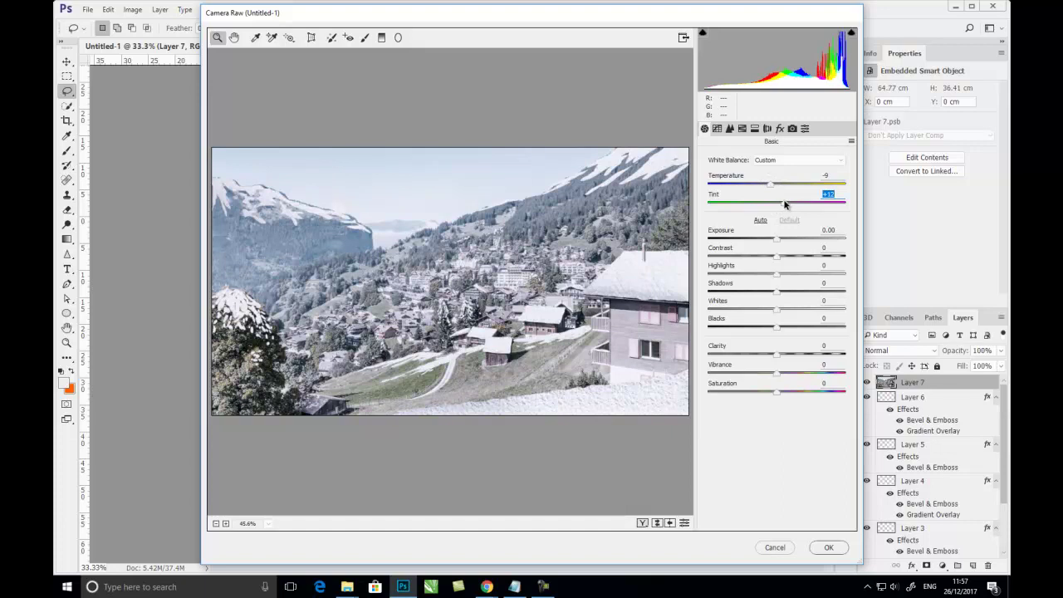
left_click(771, 184)
left_click_drag(771, 187, 770, 189)
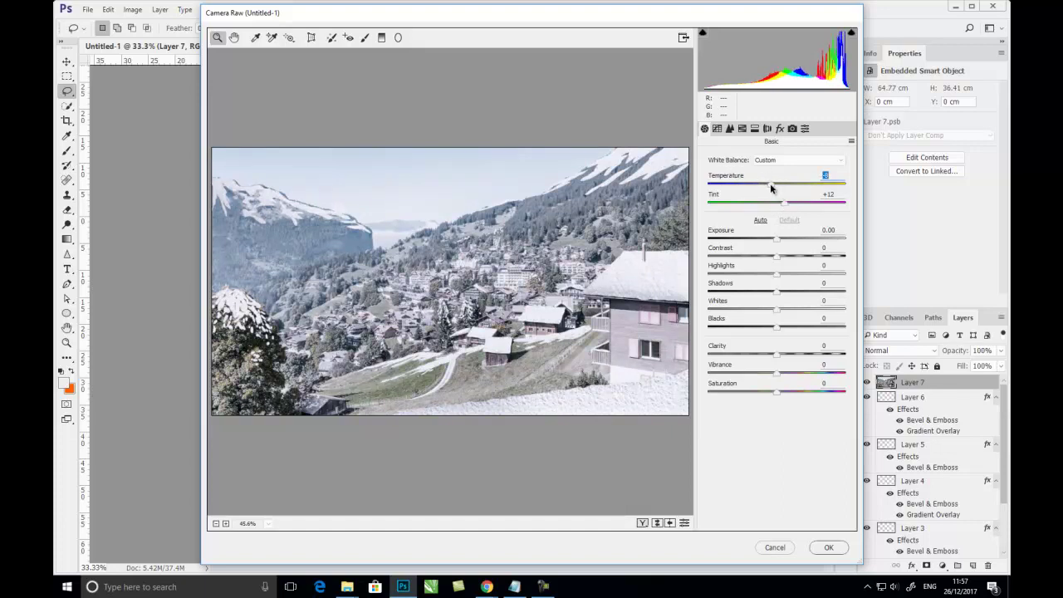
left_click(789, 204)
mouse_move(776, 240)
left_mouse_down()
mouse_move(794, 259)
mouse_move(778, 278)
mouse_move(781, 296)
mouse_move(771, 296)
mouse_move(788, 311)
mouse_move(781, 331)
left_mouse_up()
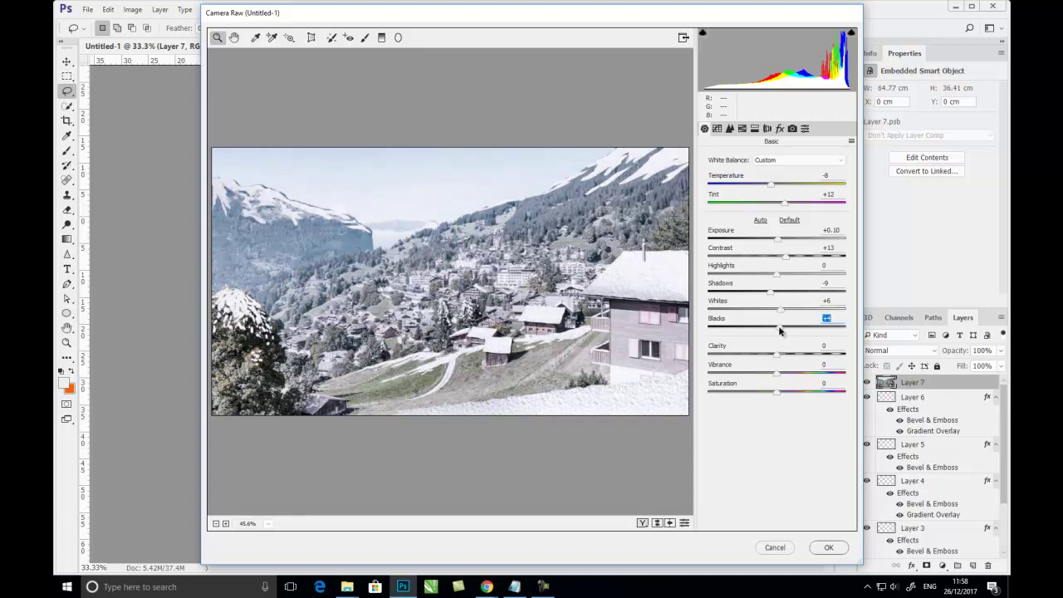
mouse_move(780, 353)
left_mouse_down()
mouse_move(767, 356)
mouse_move(783, 359)
mouse_move(781, 377)
left_mouse_up()
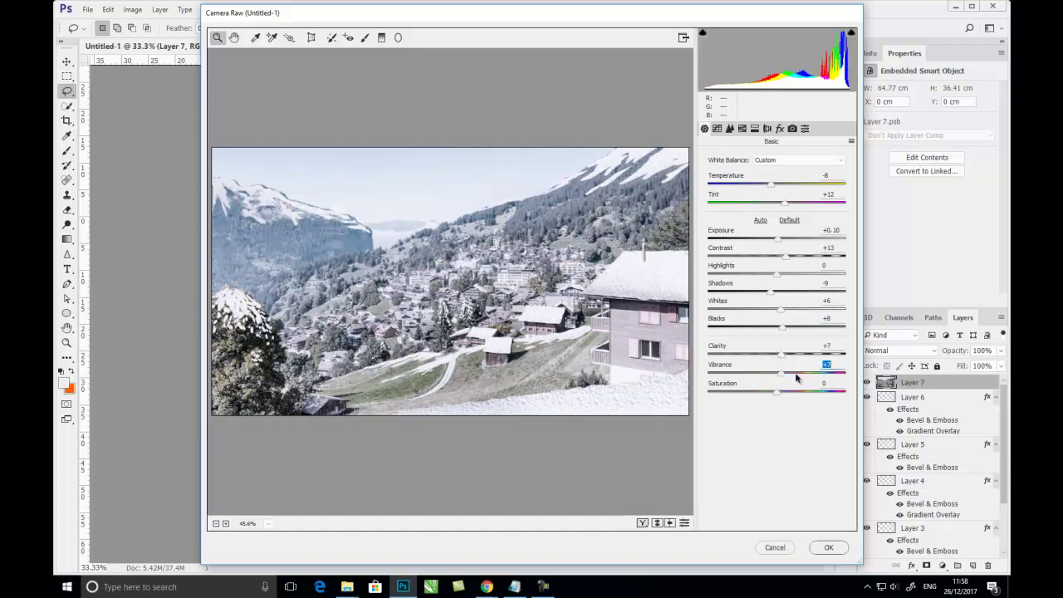
left_click(775, 391)
left_click(826, 548)
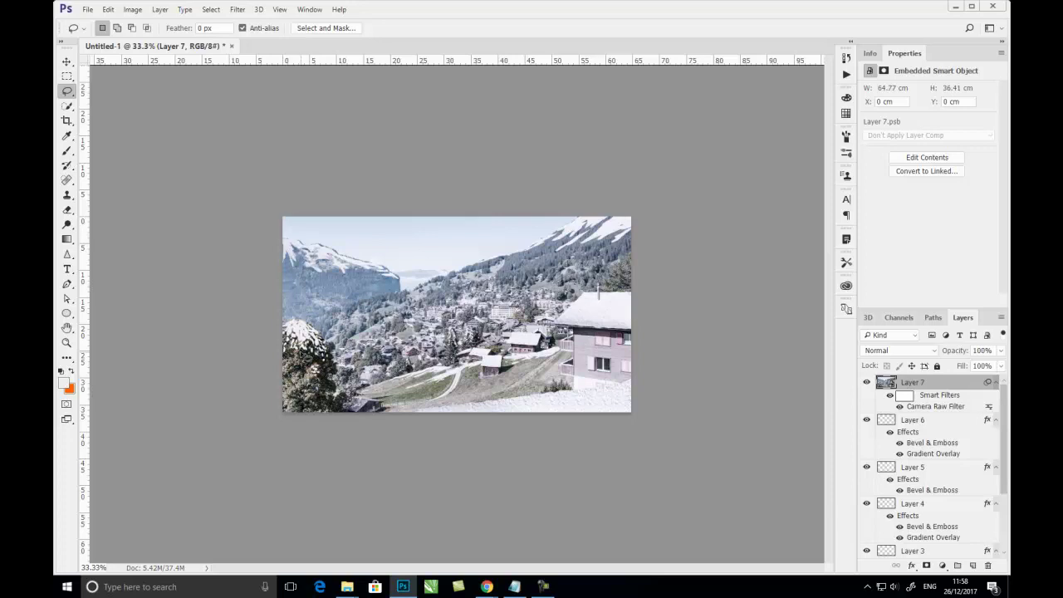
Step: Apply a 19 px Tilt-Shift blur to Layer 7, moving the upper focus boundary toward the sky
left_click(239, 10)
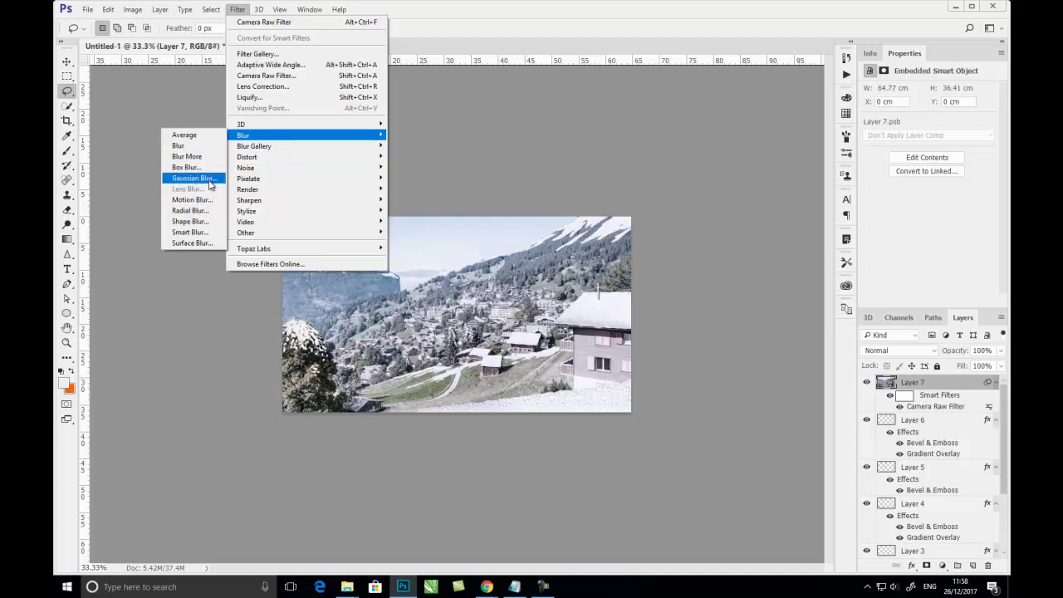
mouse_move(254, 146)
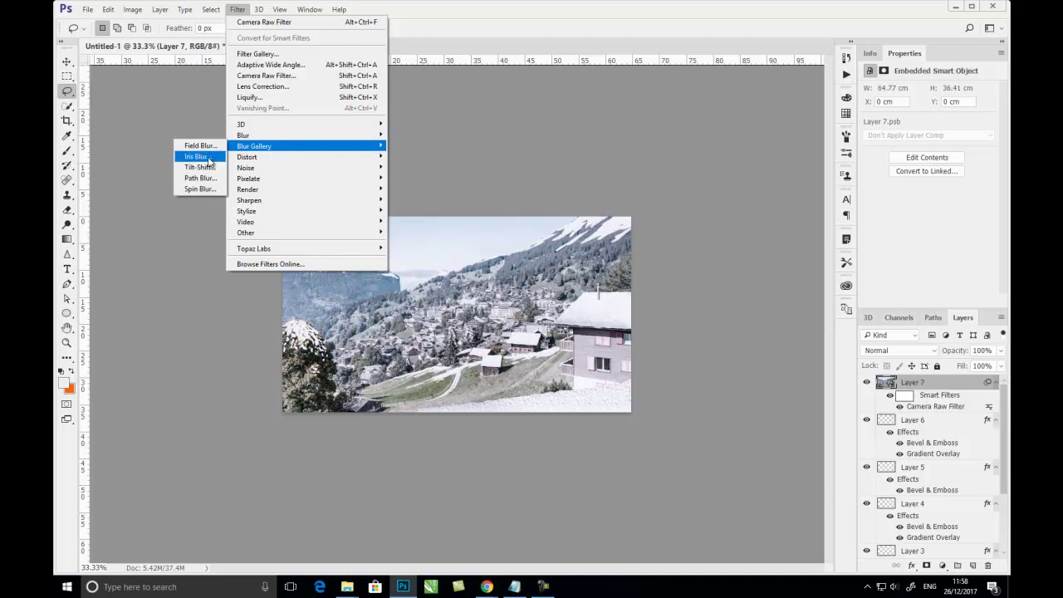
left_click(211, 169)
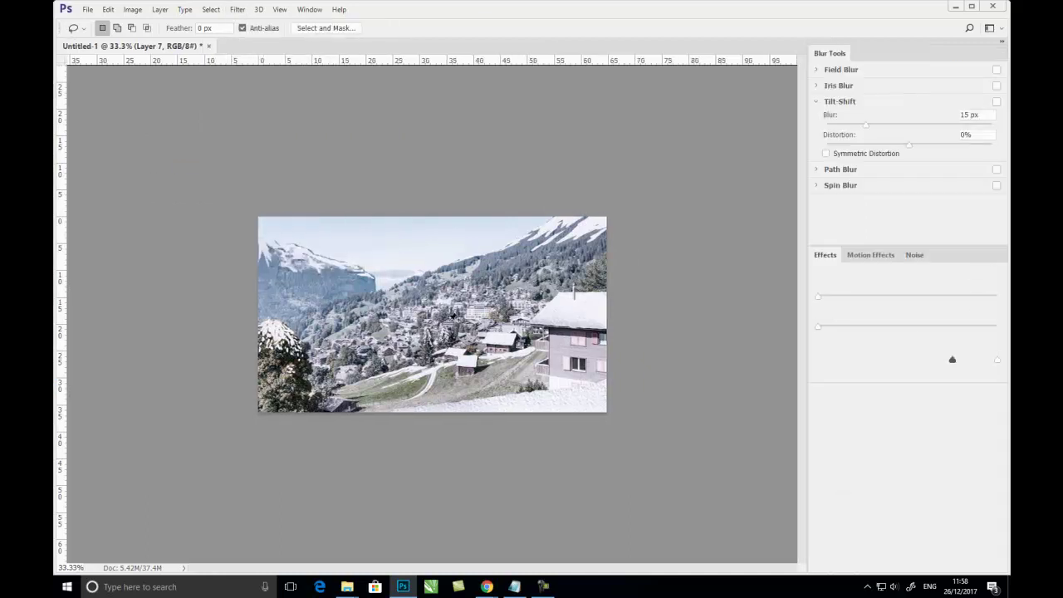
mouse_move(442, 324)
left_mouse_down()
mouse_move(435, 329)
mouse_move(457, 319)
mouse_move(435, 378)
mouse_move(455, 378)
mouse_move(459, 336)
left_mouse_up()
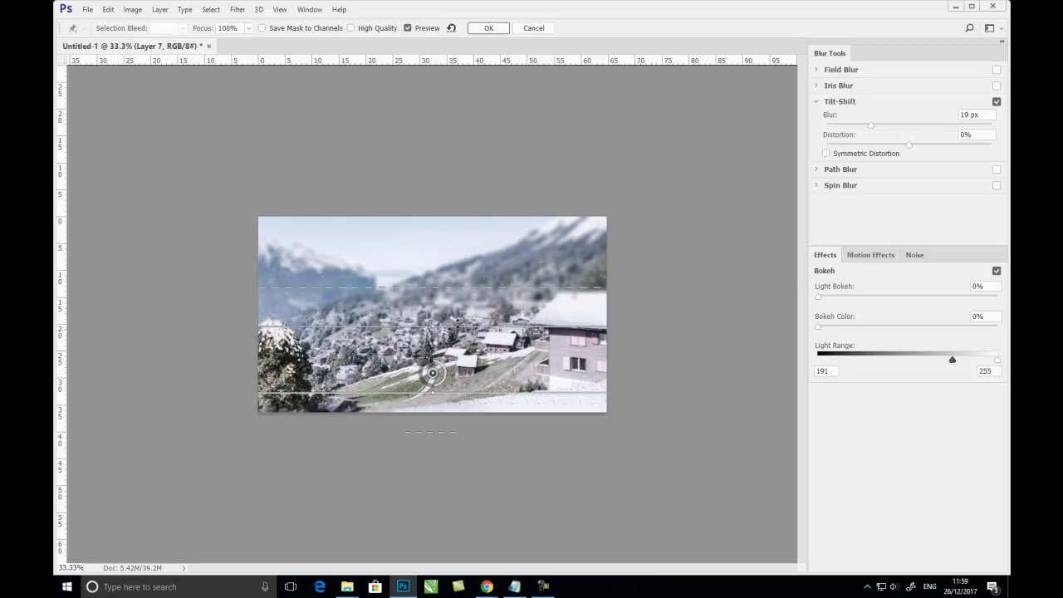
left_click_drag(459, 336, 458, 321)
left_click_drag(447, 285, 442, 222)
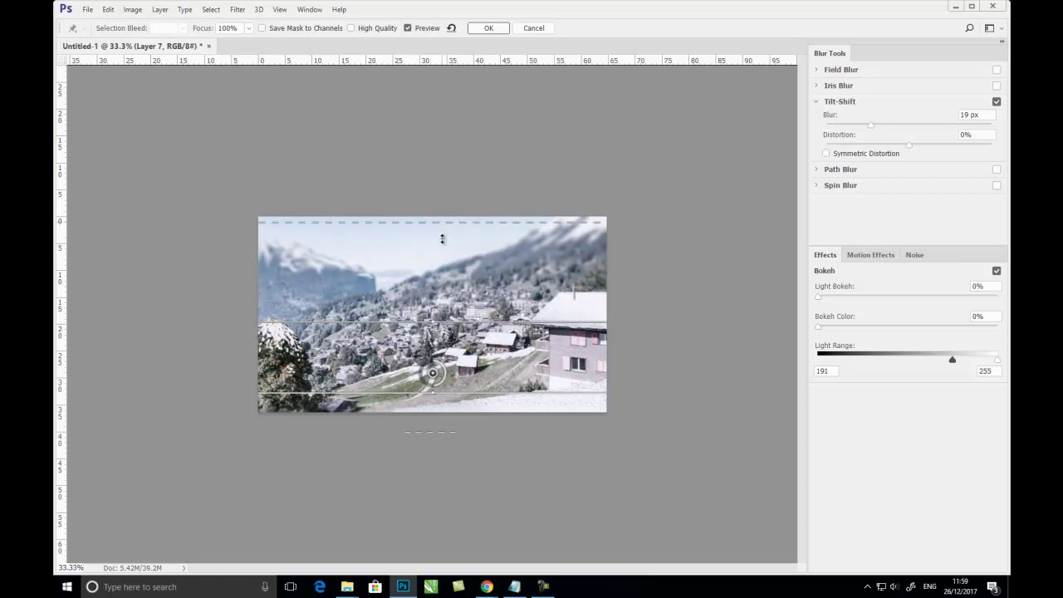
left_click_drag(450, 323, 451, 319)
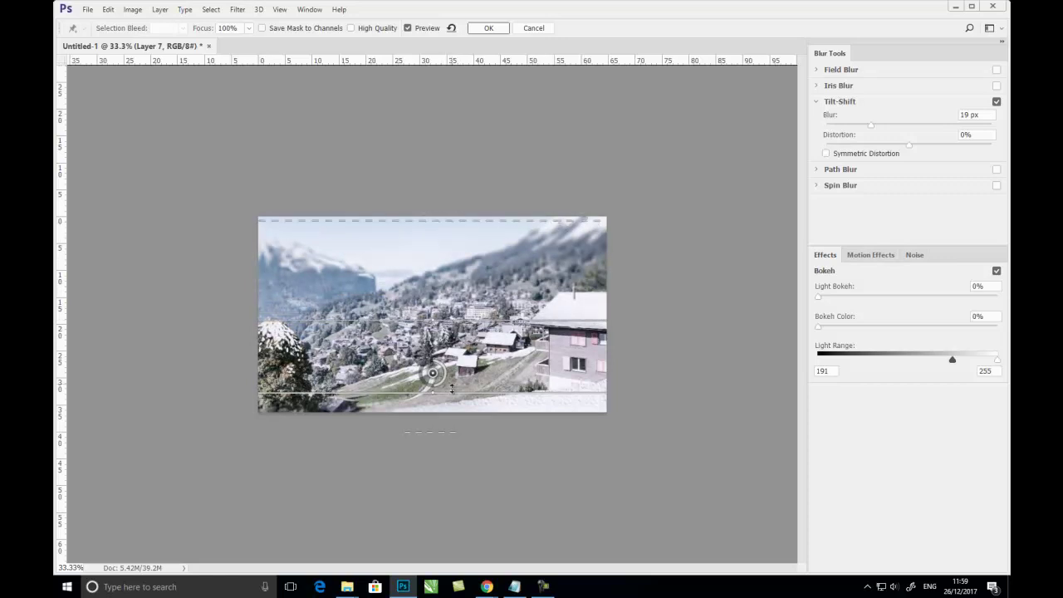
left_click_drag(452, 392, 454, 388)
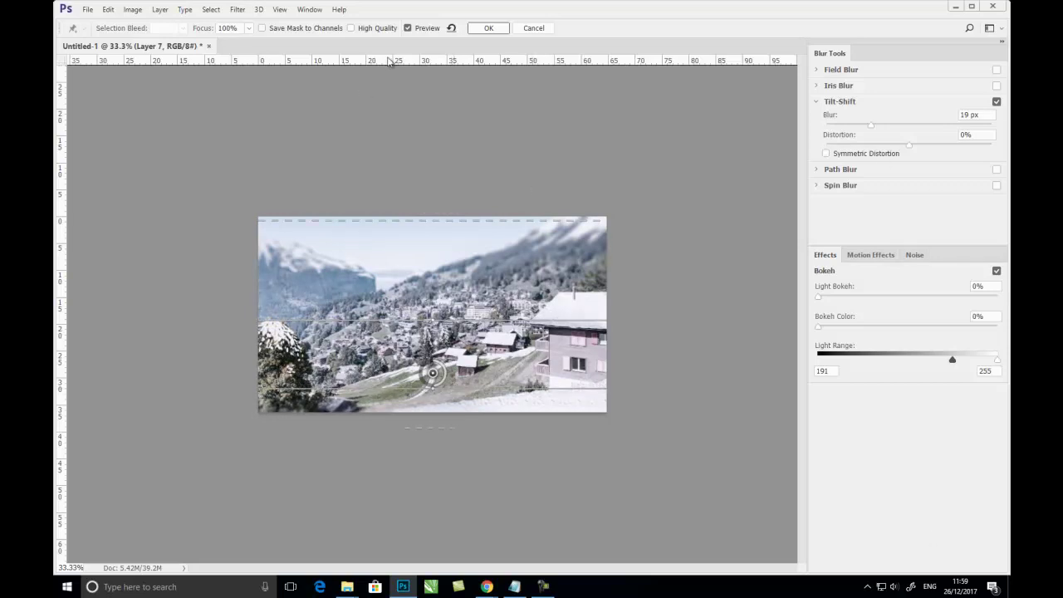
left_click(492, 28)
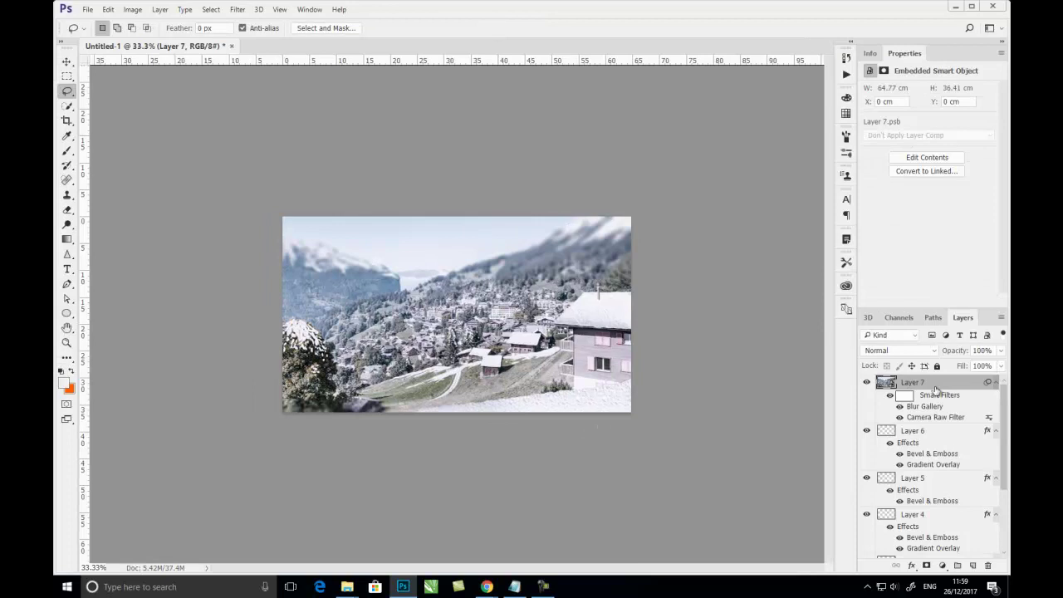
Step: Create Layer 8 filled with solid white and apply Add Noise to it
left_click(974, 566)
left_click(70, 388)
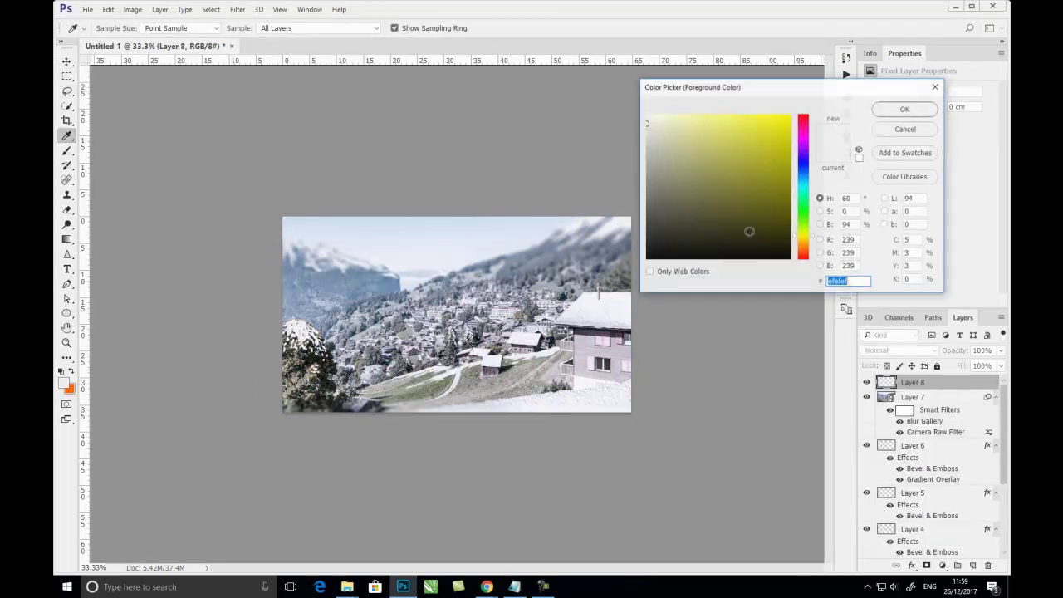
left_click(904, 117)
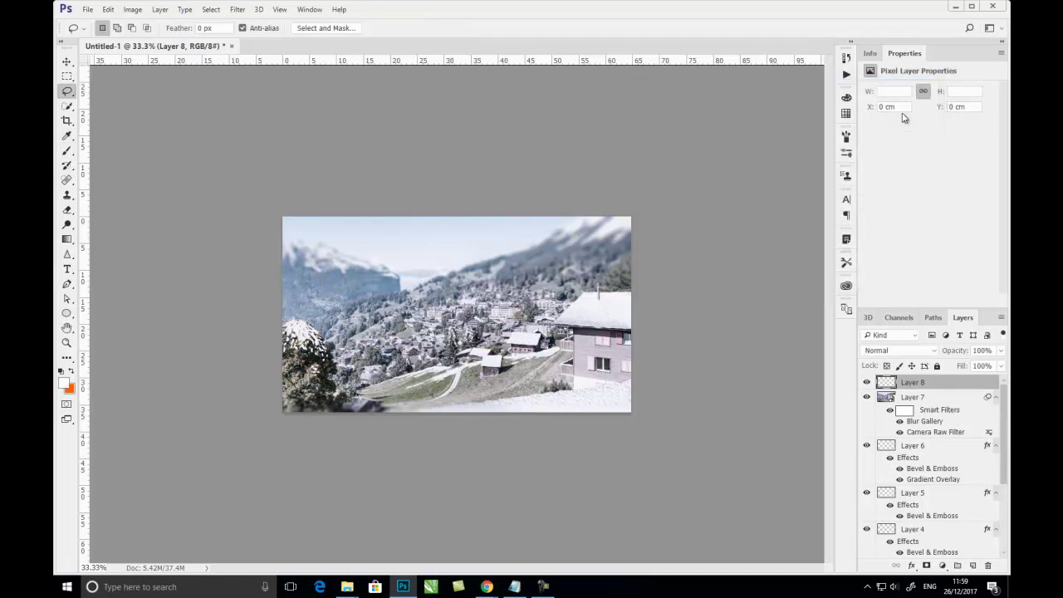
key("alt+BackSpace")
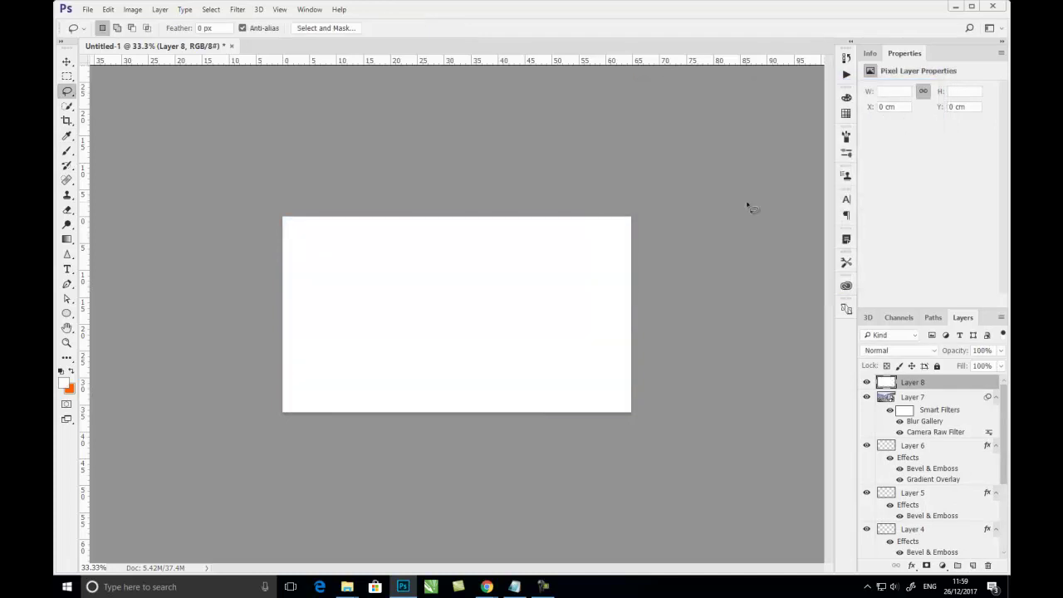
left_click(239, 9)
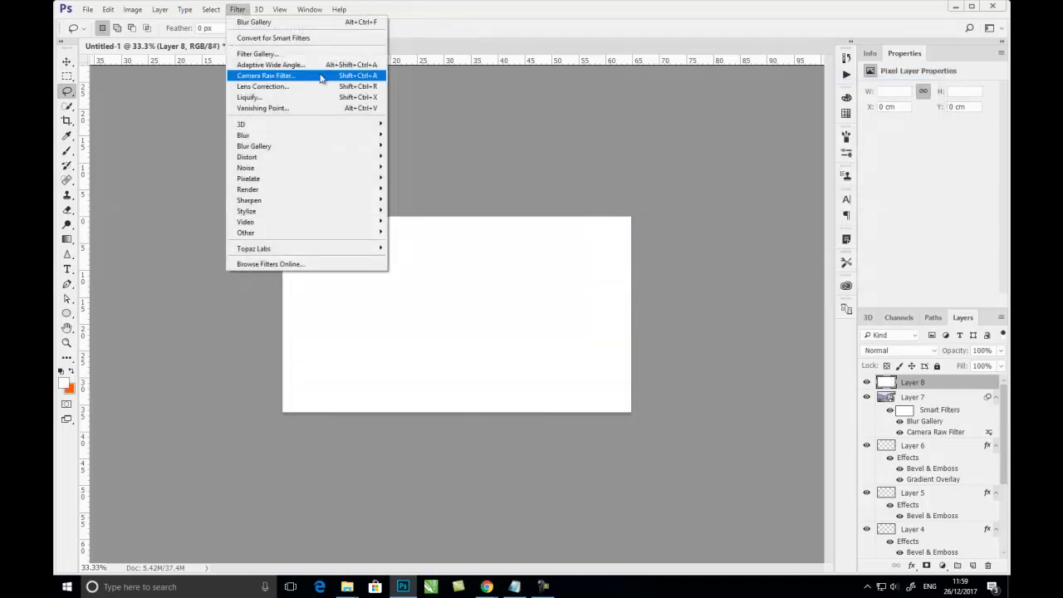
mouse_move(274, 168)
left_click(192, 169)
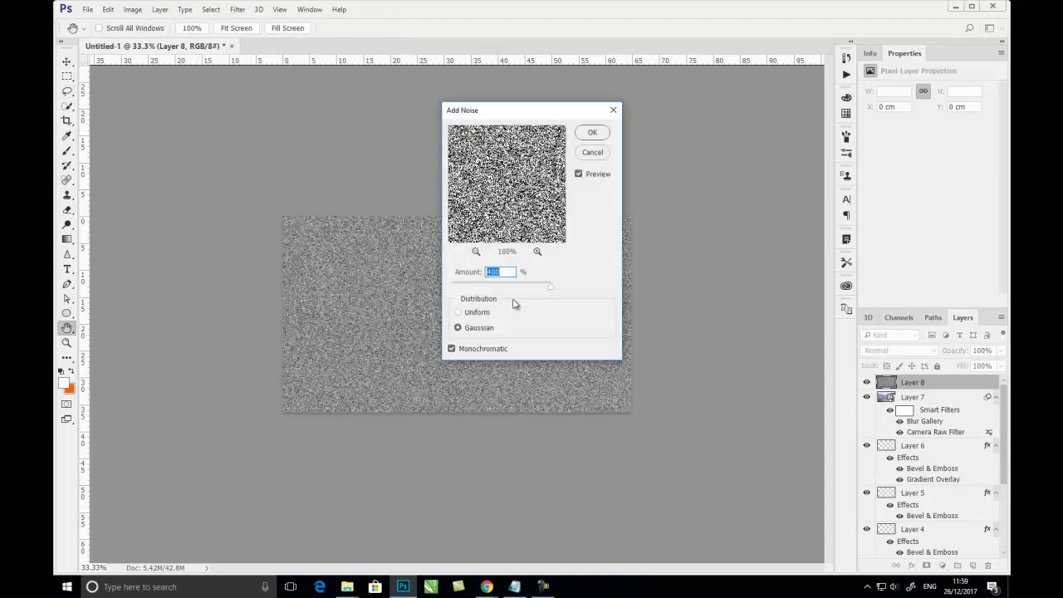
left_click(592, 133)
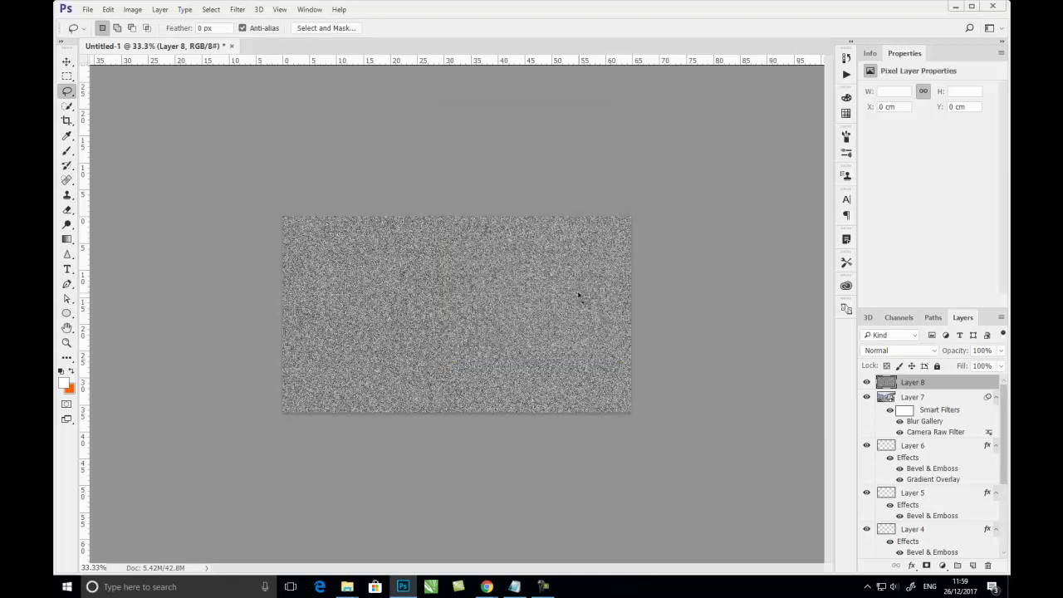
Step: Soften the noise on Layer 8 with a 3.0 px Gaussian Blur
left_click(236, 9)
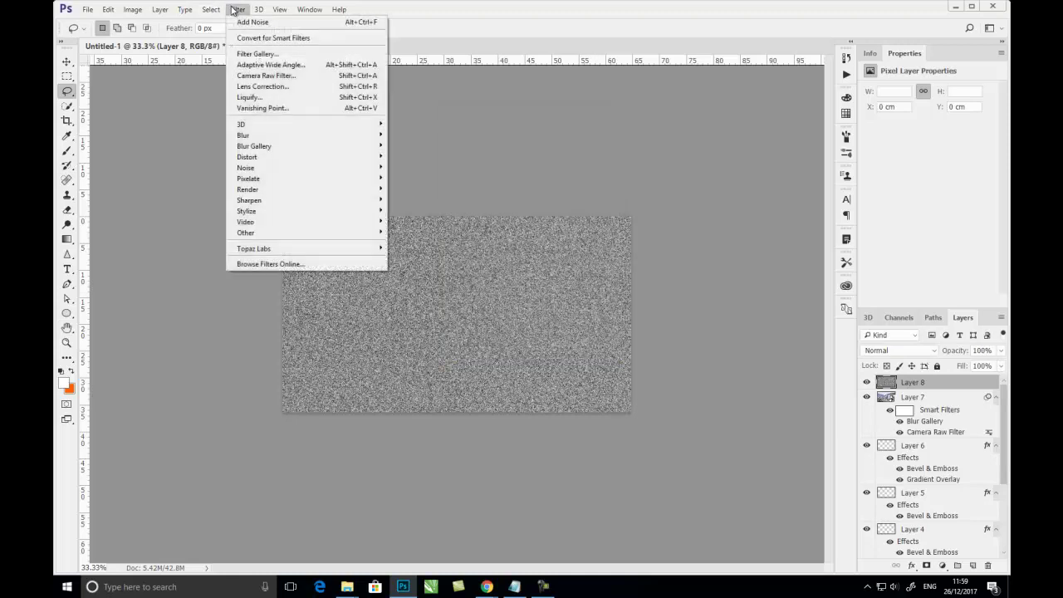
mouse_move(243, 135)
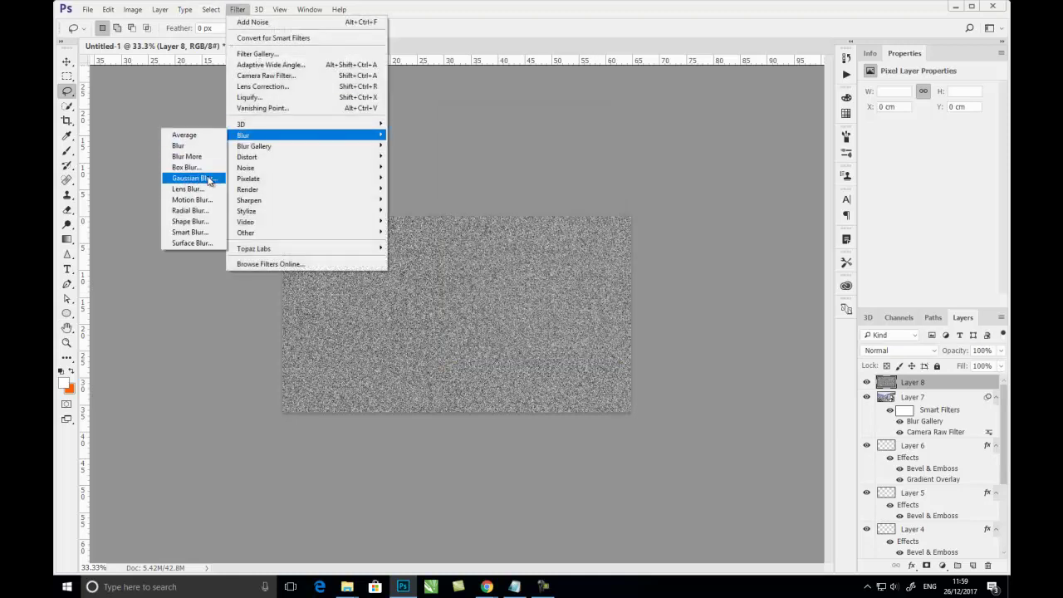
left_click(209, 180)
left_click_drag(720, 262, 724, 260)
key("Down")
left_click_drag(723, 260, 727, 260)
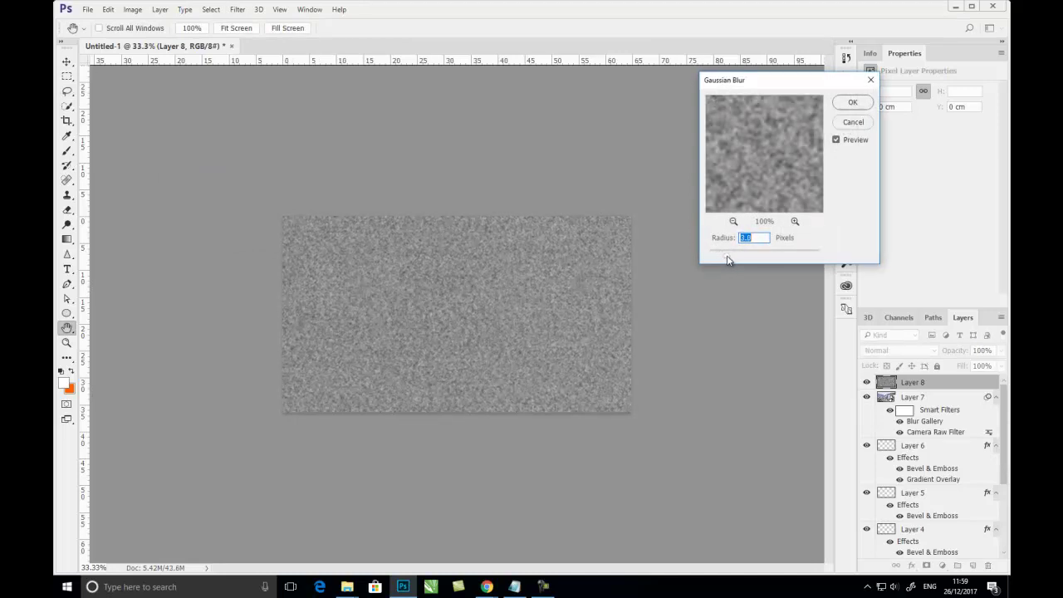
left_click(852, 103)
left_click(133, 9)
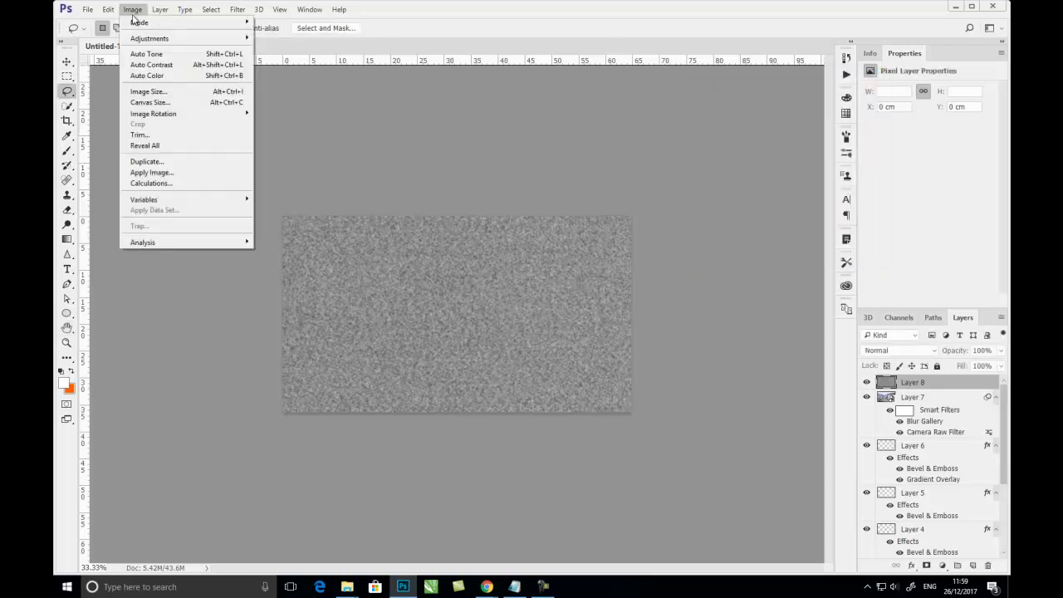
Step: Apply a Threshold of 120 and invert Layer 8 into white specks on black
mouse_move(149, 38)
left_click(320, 190)
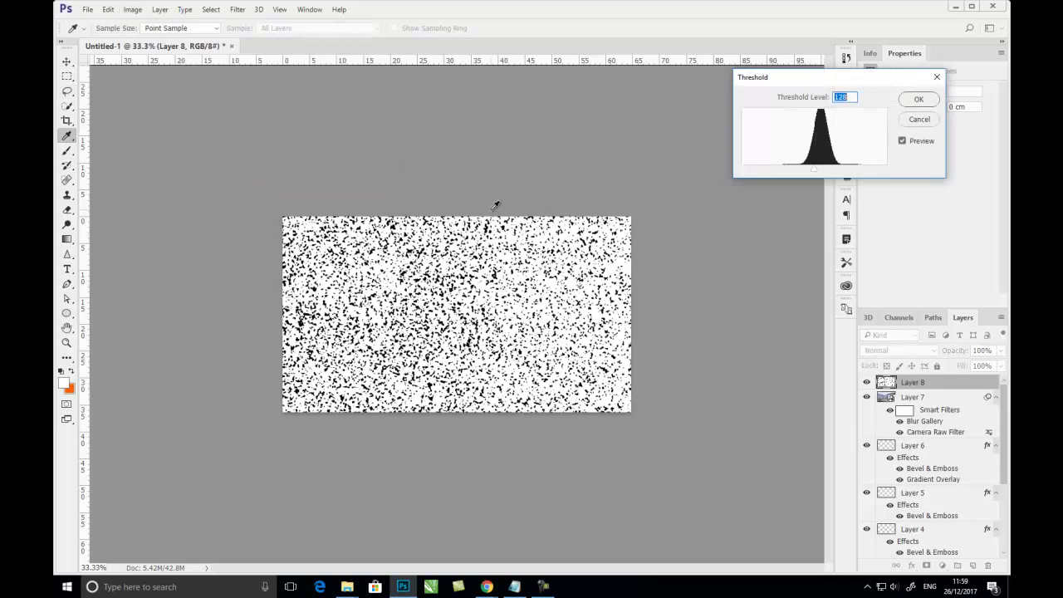
left_click_drag(814, 174, 805, 179)
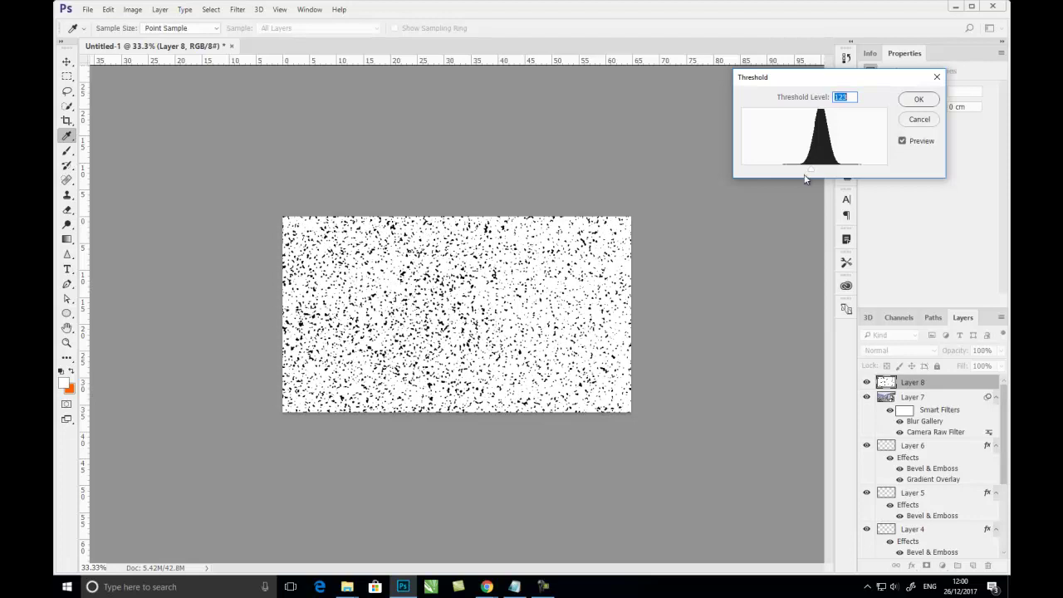
left_click(920, 105)
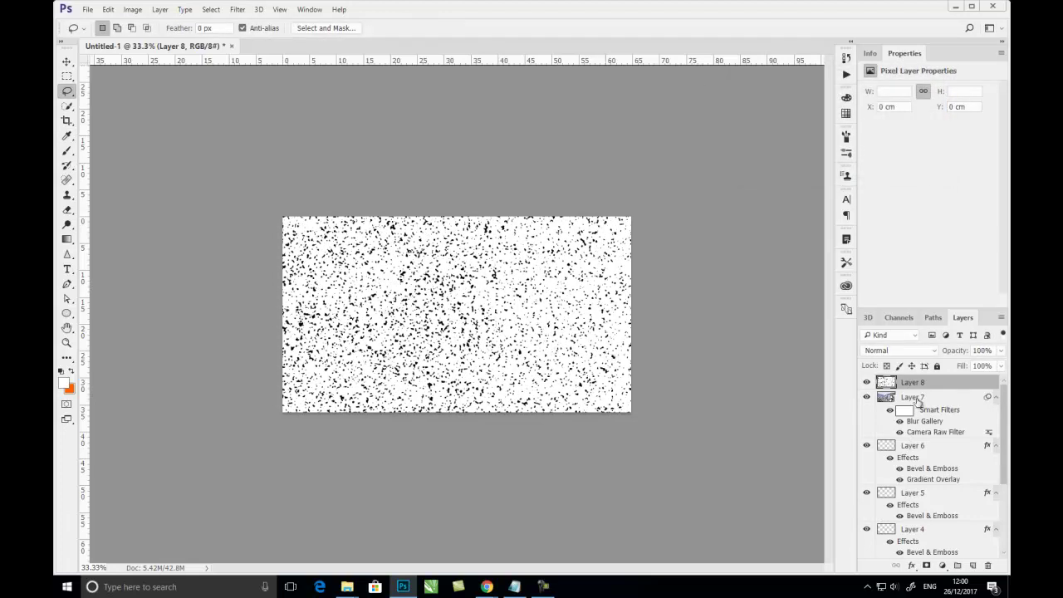
key("ctrl+i")
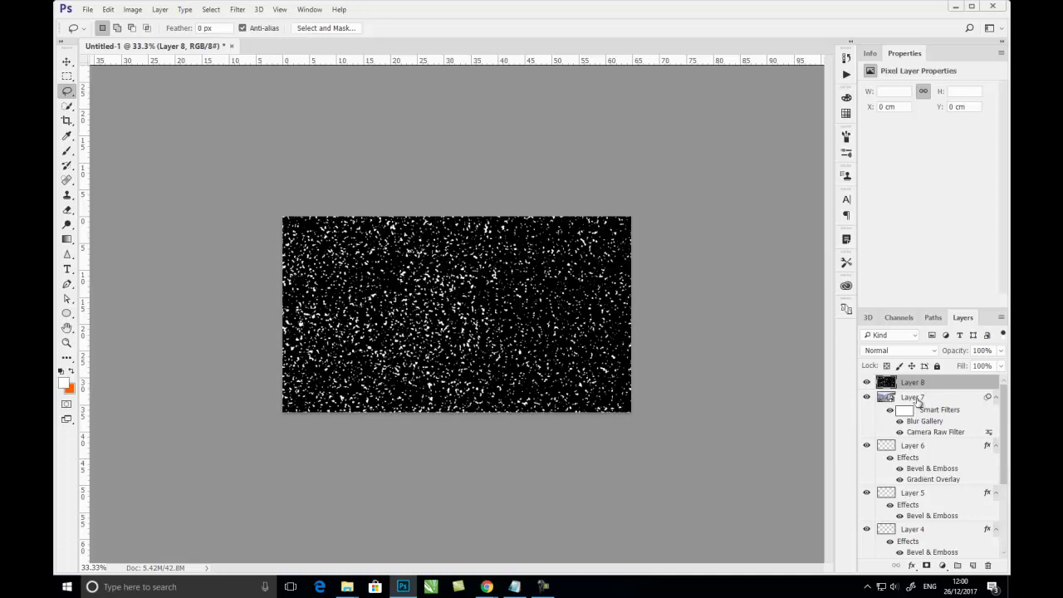
Step: Blend Layer 8 in Screen mode and add a hidden duplicate copy above it
left_click(903, 351)
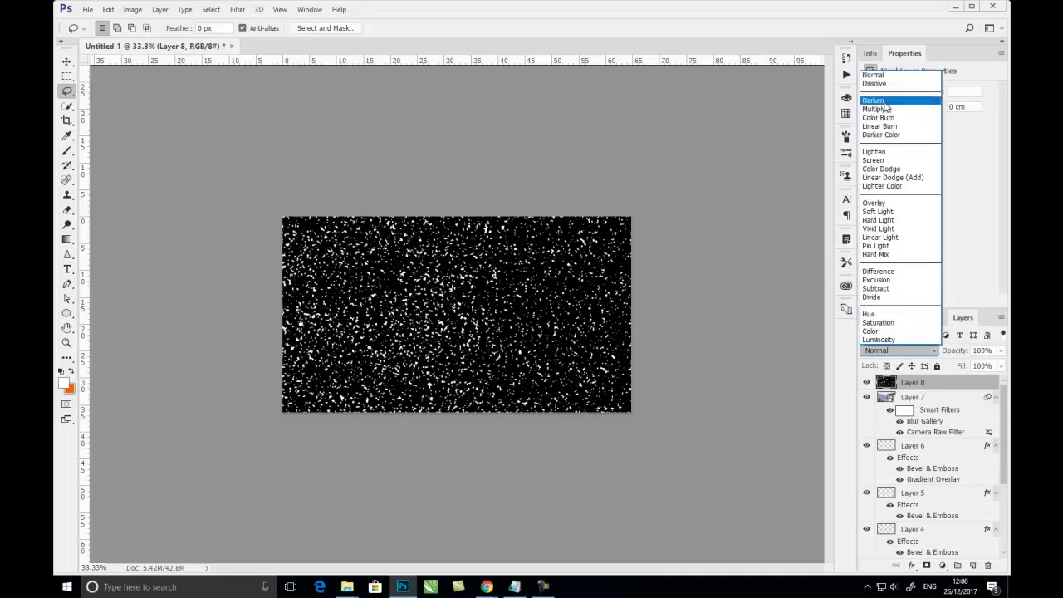
left_click(886, 161)
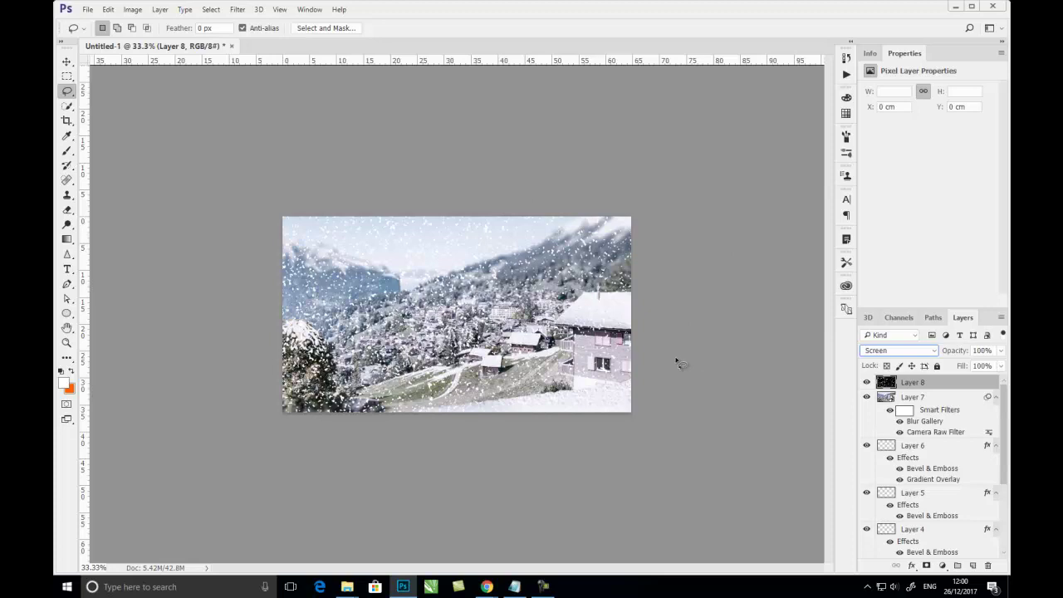
left_click_drag(942, 384, 973, 565)
left_click(866, 383)
key("alt+bracketleft")
Step: Gaussian-blur Layer 8's specks and scale the layer down to about 41% in the top-left corner
left_click(237, 9)
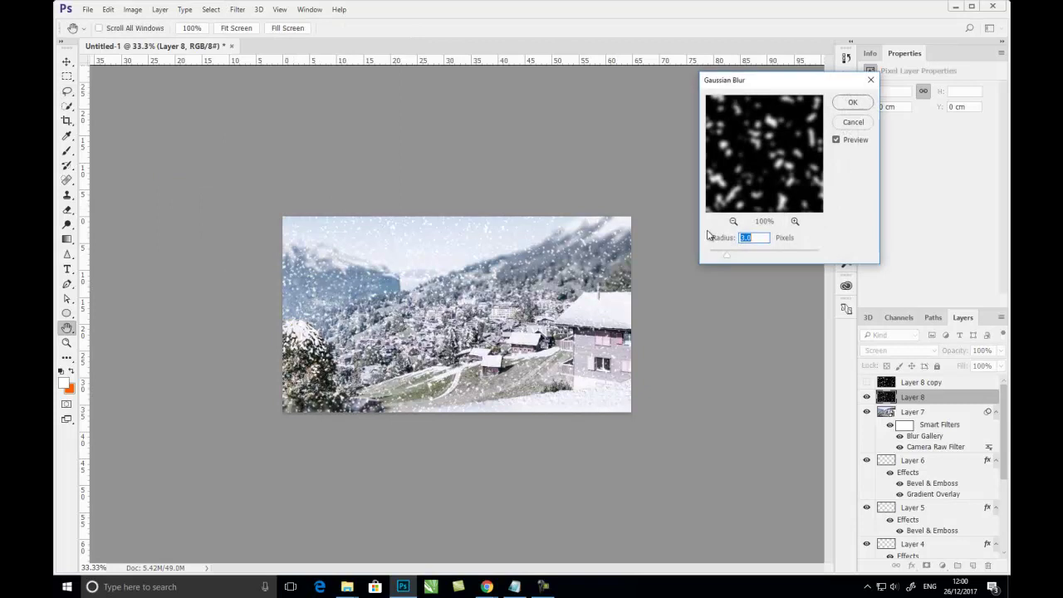
left_click_drag(729, 259, 735, 260)
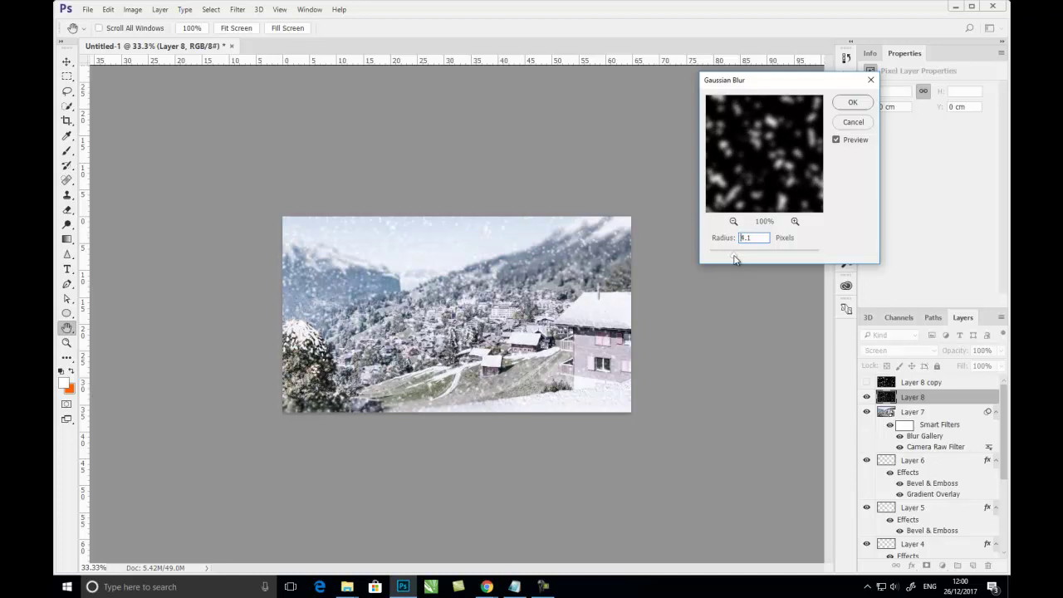
left_click(853, 102)
key("l")
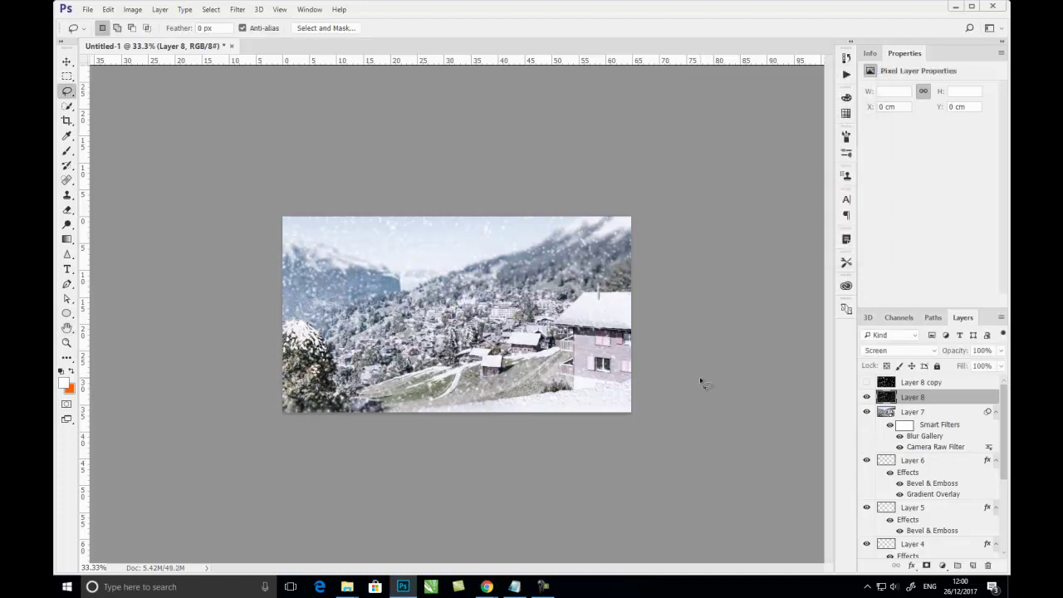
key("ctrl+t")
left_click_drag(631, 412, 420, 303)
key("Return")
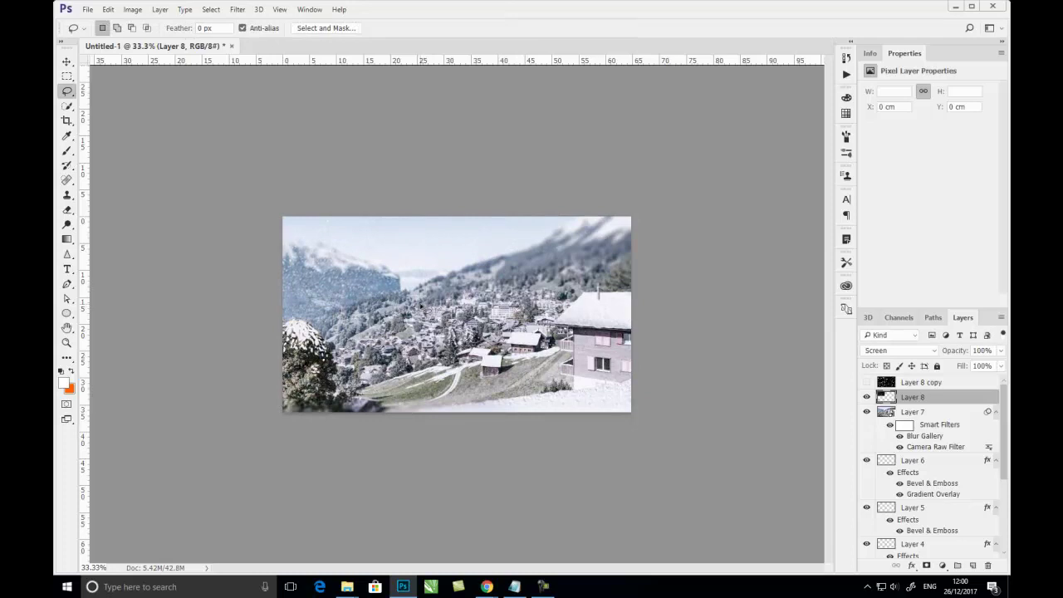
left_click(919, 351)
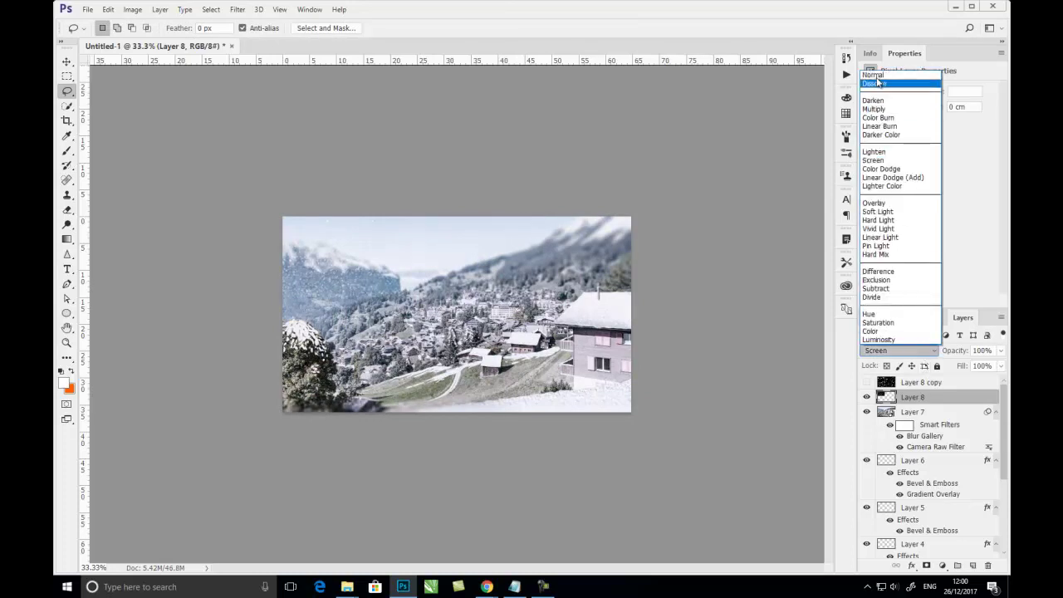
Step: Reset Layer 8 to Normal, tile copies of the snow patch across the canvas and merge them
left_click(874, 76)
left_click(66, 61)
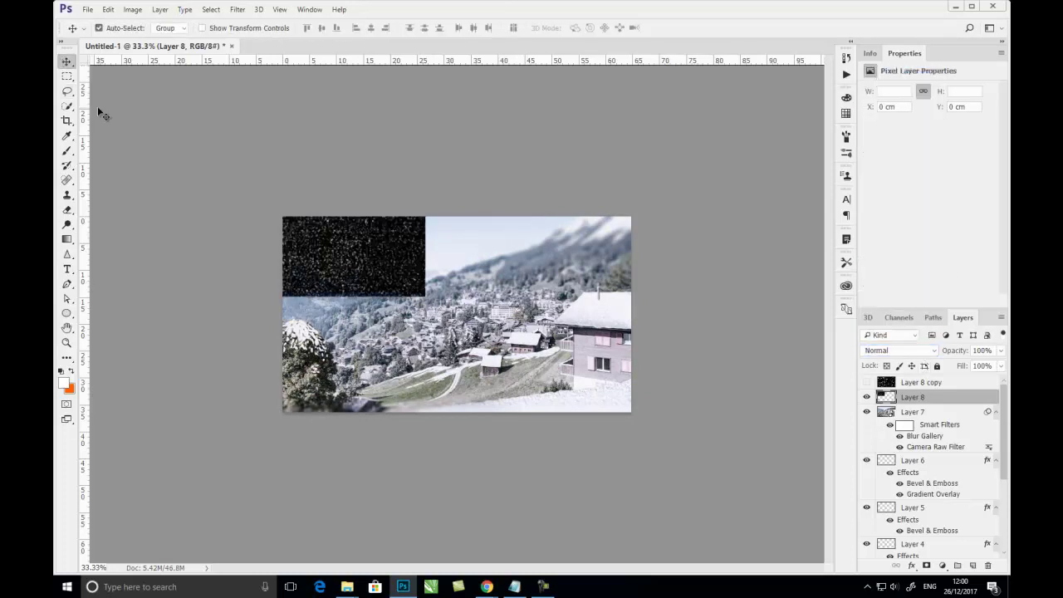
mouse_move(349, 265)
left_mouse_down()
mouse_move(492, 264)
mouse_move(629, 234)
left_mouse_up()
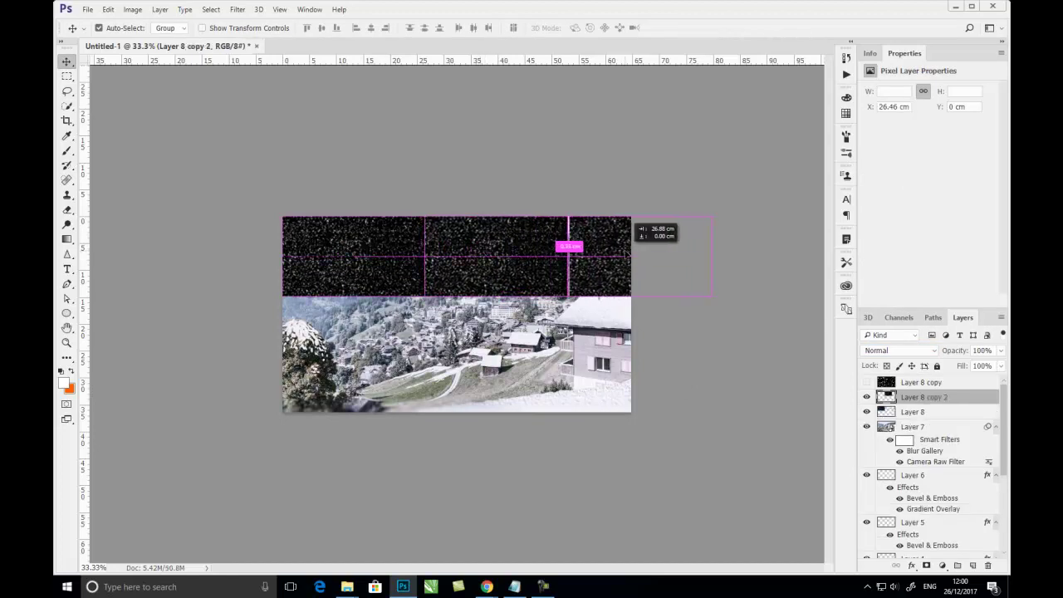
left_click_drag(629, 235, 629, 235)
left_click(922, 426, "shift")
mouse_move(579, 268)
left_mouse_down()
mouse_move(580, 426)
mouse_move(583, 418)
left_mouse_up()
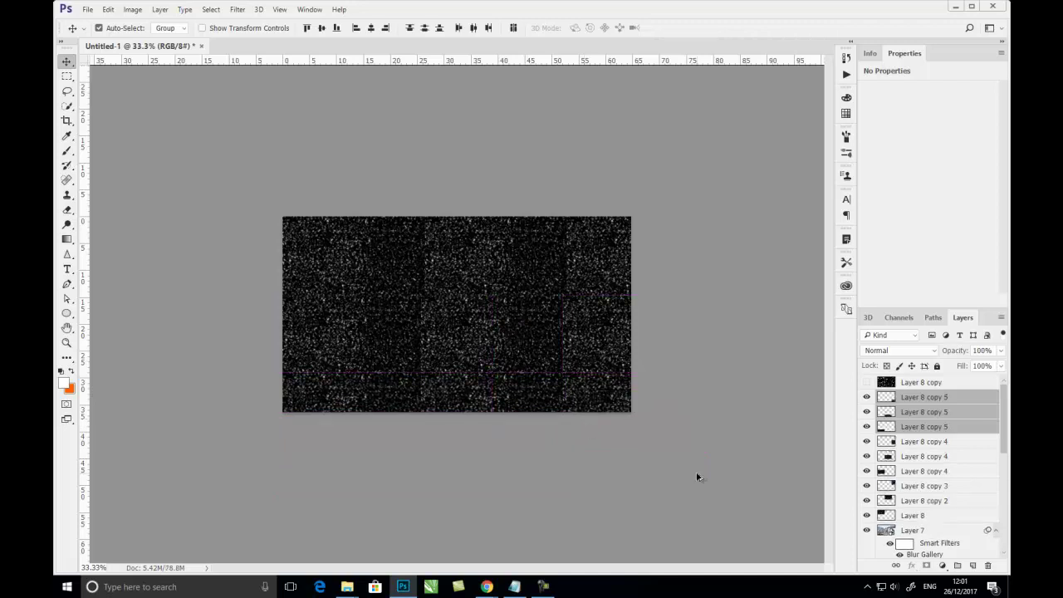
left_click(936, 401)
left_click(941, 516, "shift")
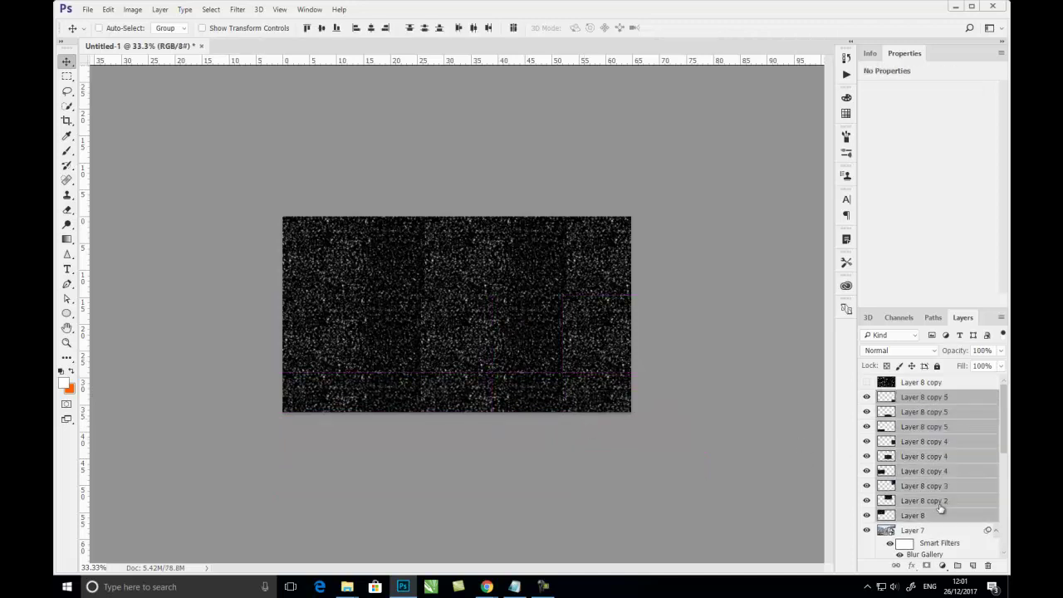
key("ctrl+e")
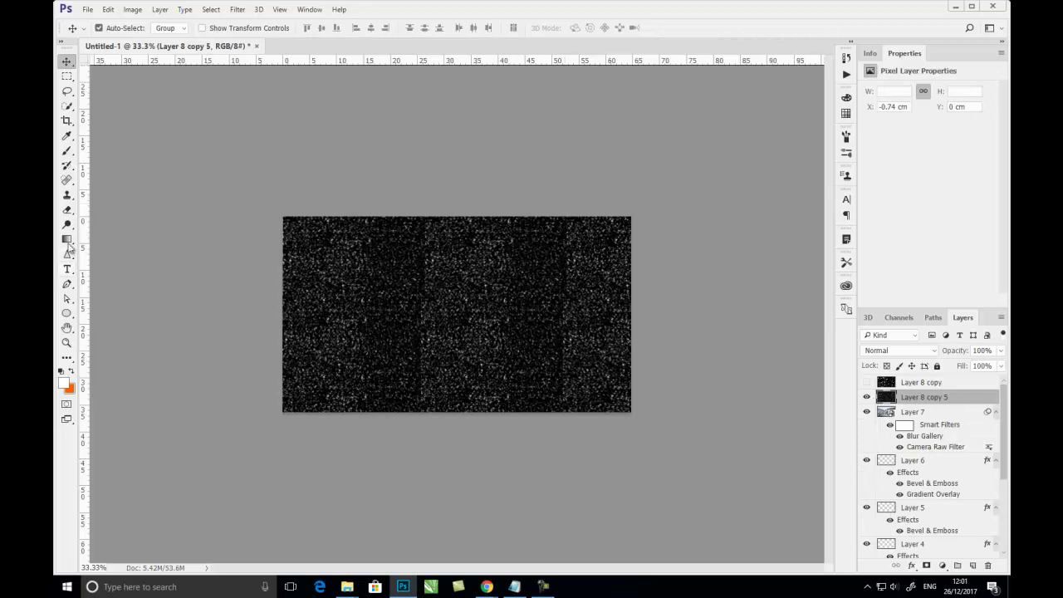
Step: Heal the vertical tile seams with the Spot Healing Brush and blend the merged snow in Screen mode
left_click(72, 181)
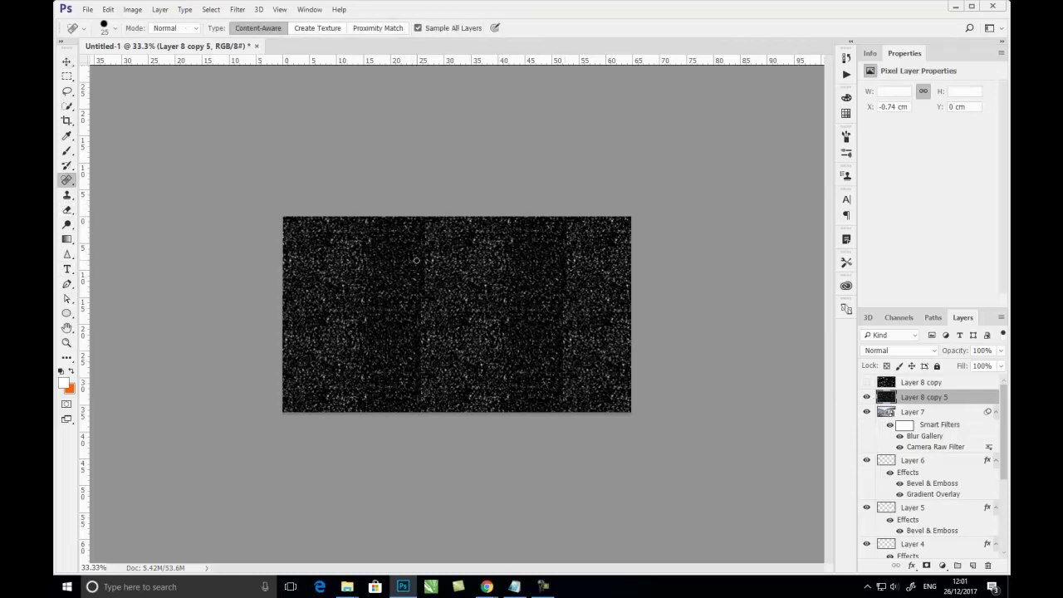
left_click_drag(418, 219, 430, 449)
key("]")
left_click_drag(562, 219, 565, 412)
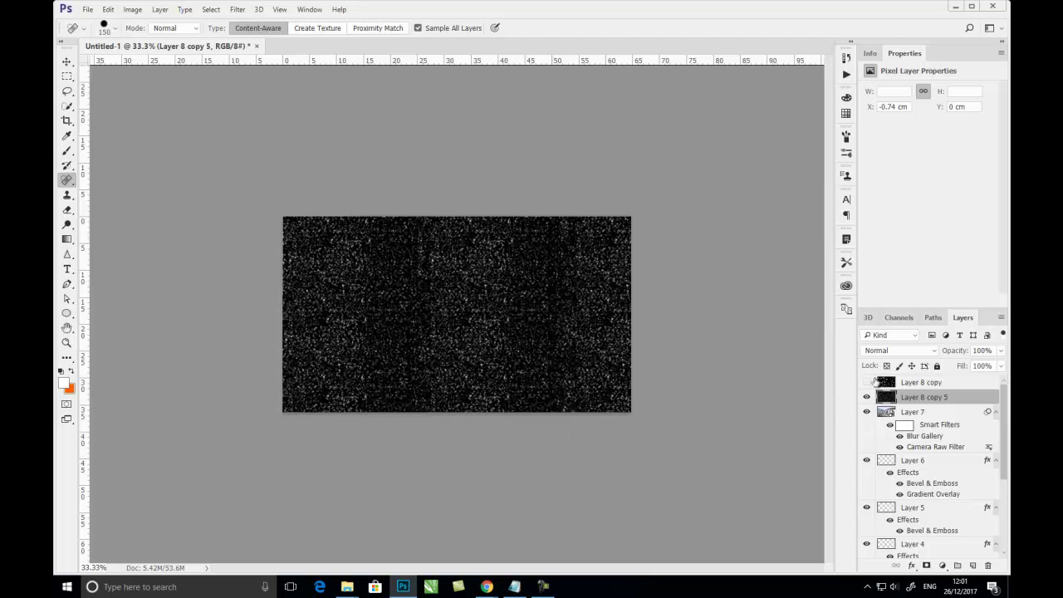
left_click(883, 353)
left_click(865, 166)
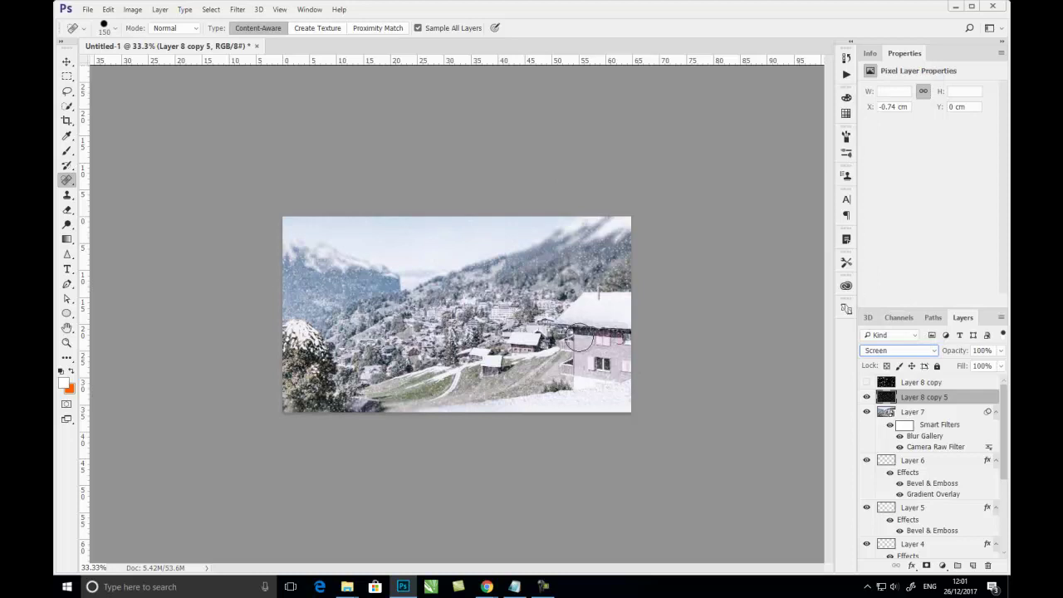
Step: Soften the merged snow on Layer 8 copy 5 with a slightly smaller Gaussian Blur
left_click(237, 9)
left_click(200, 178)
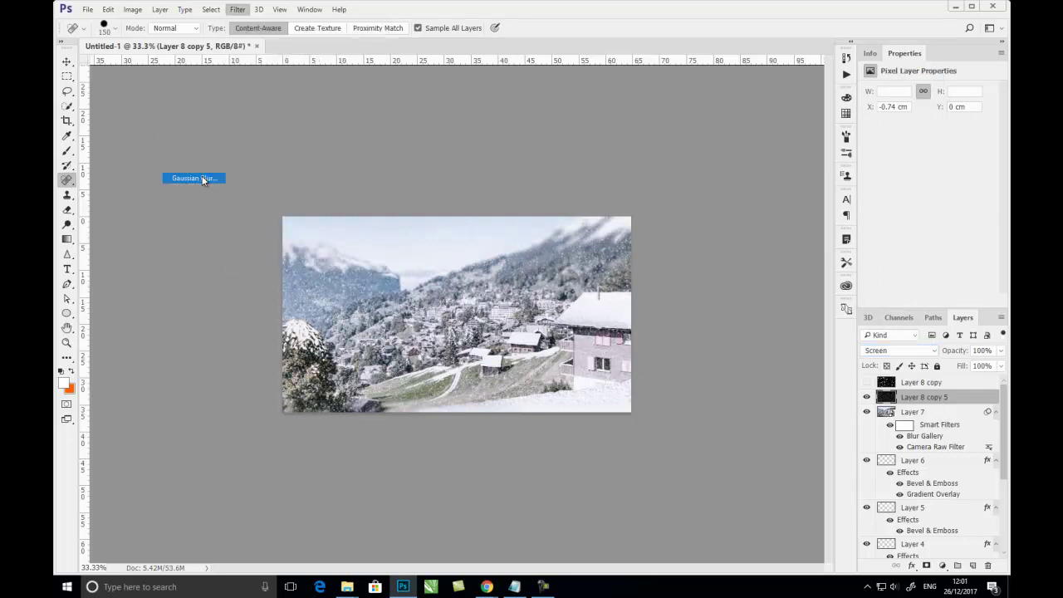
left_click_drag(735, 260, 722, 259)
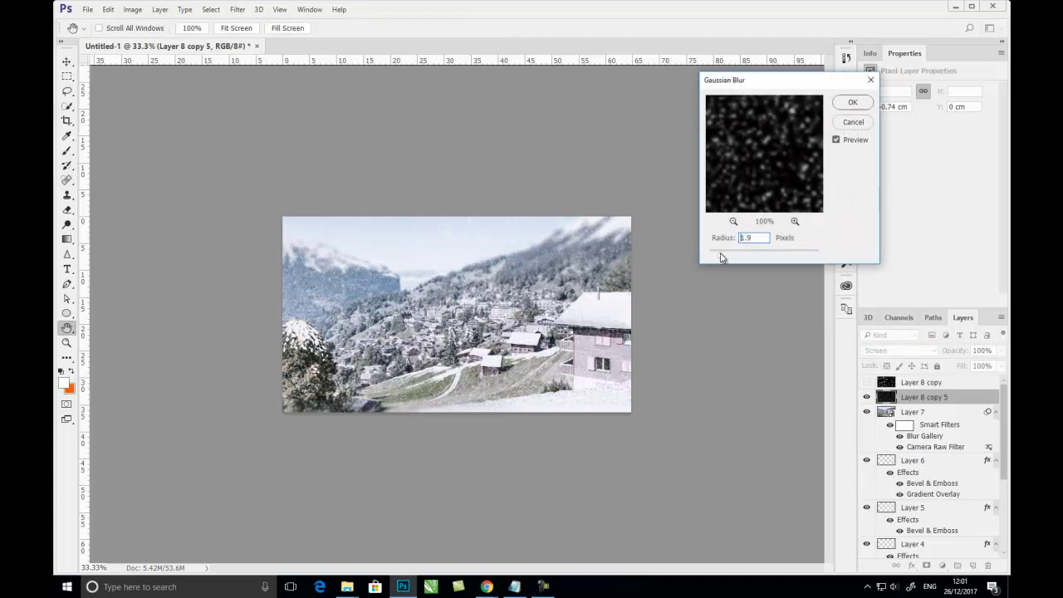
left_click(860, 104)
left_click(67, 63)
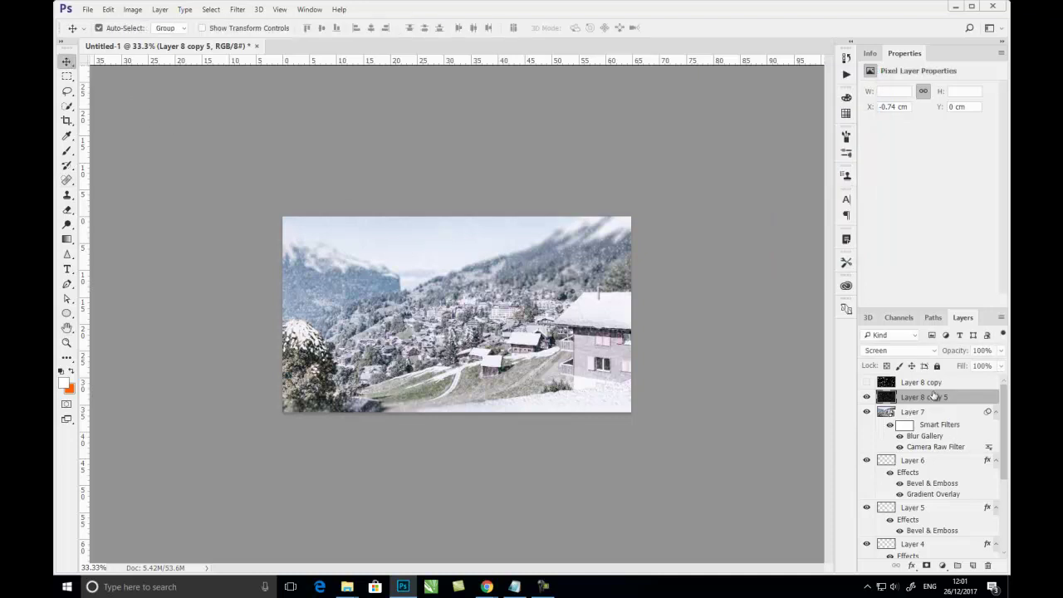
Step: Show Layer 8 copy, duplicate it into a hidden Layer 8 copy 2, and zoom to 50%
left_click(931, 384)
left_click(867, 382)
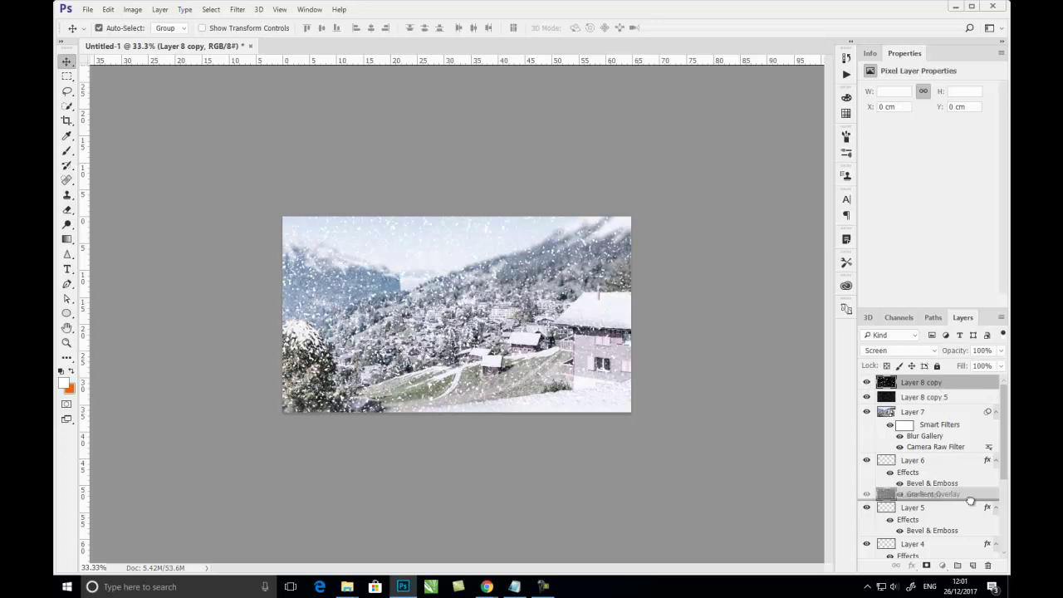
left_click_drag(944, 384, 972, 566)
left_click(867, 382)
left_click(924, 397)
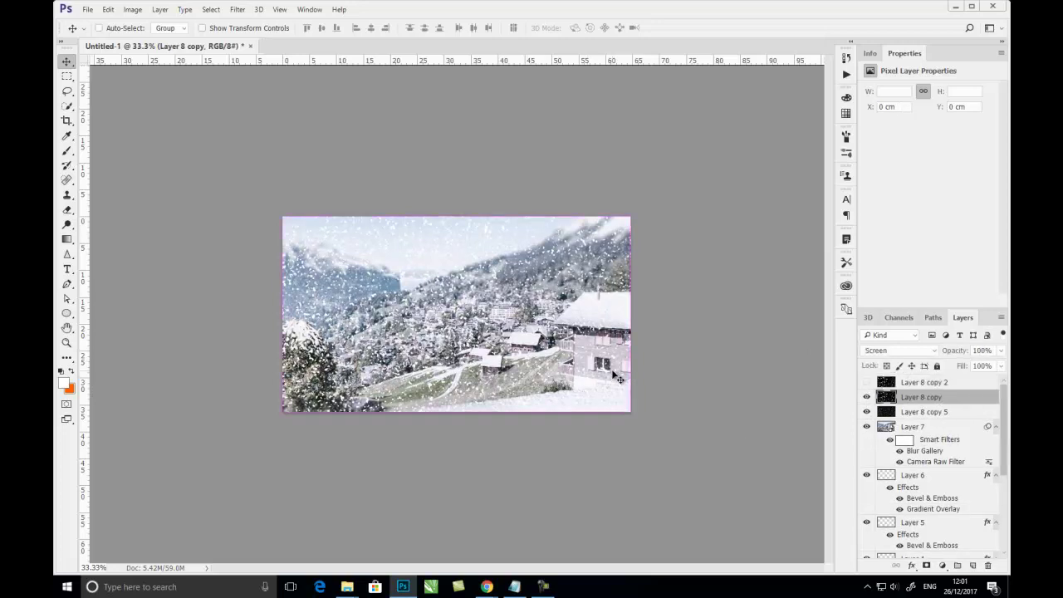
key("ctrl+plus")
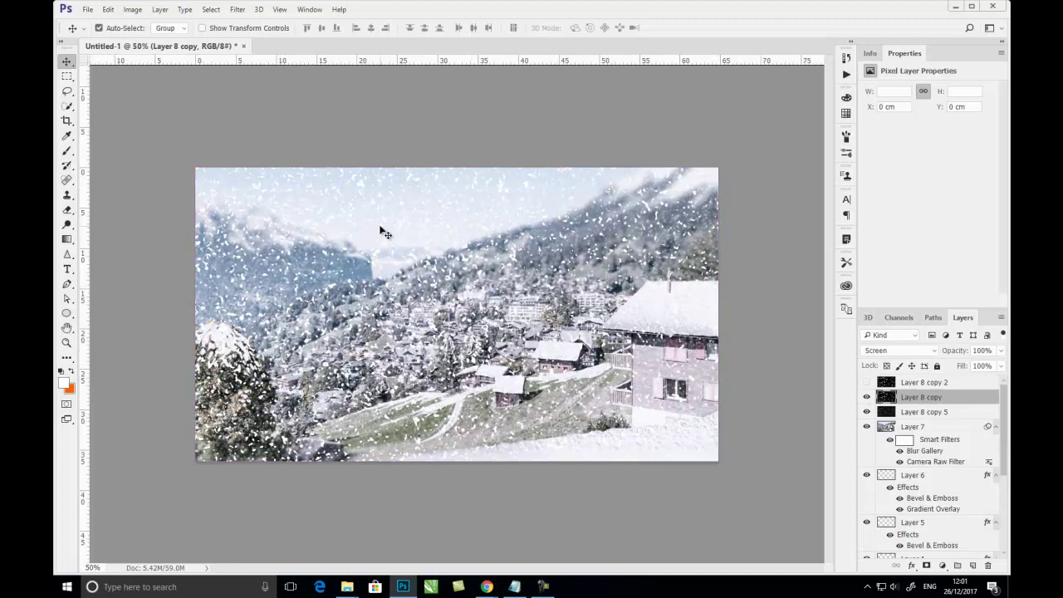
Step: Apply a Path Blur to Layer 8 copy, angled slightly upward at about 12% speed
left_click(238, 9)
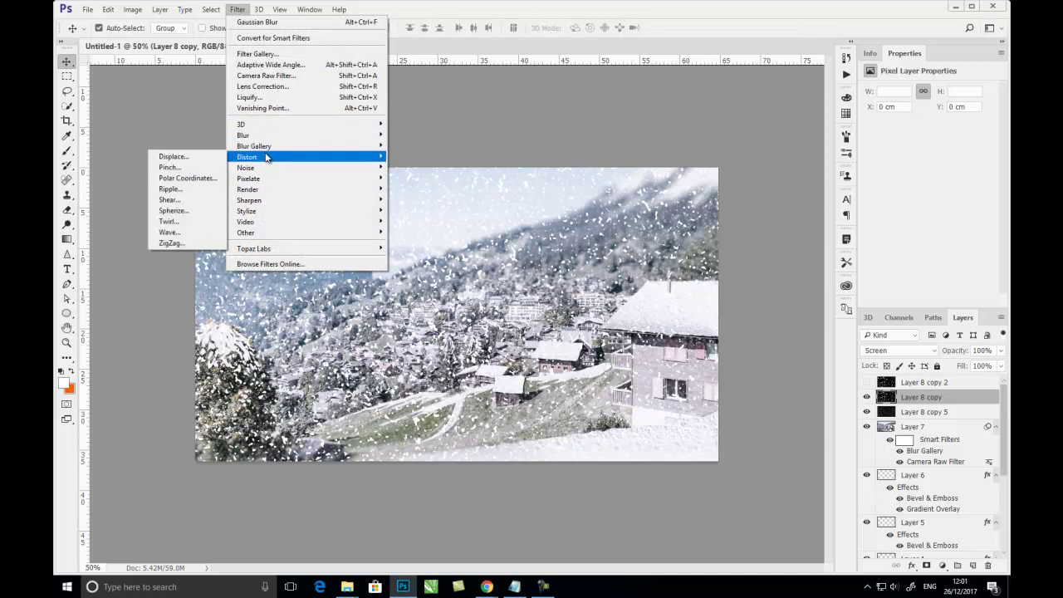
mouse_move(254, 145)
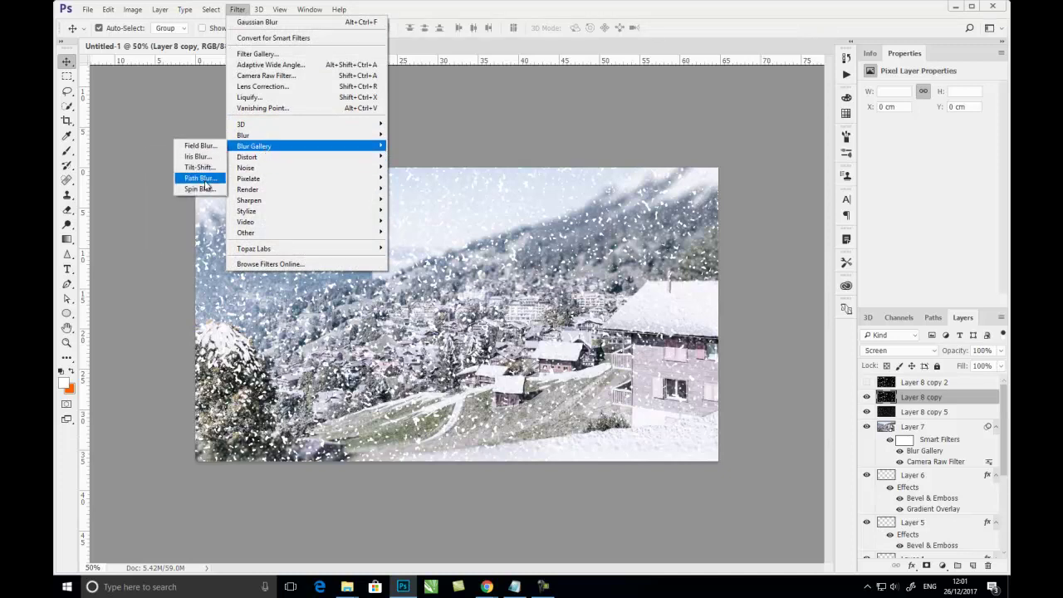
left_click(205, 181)
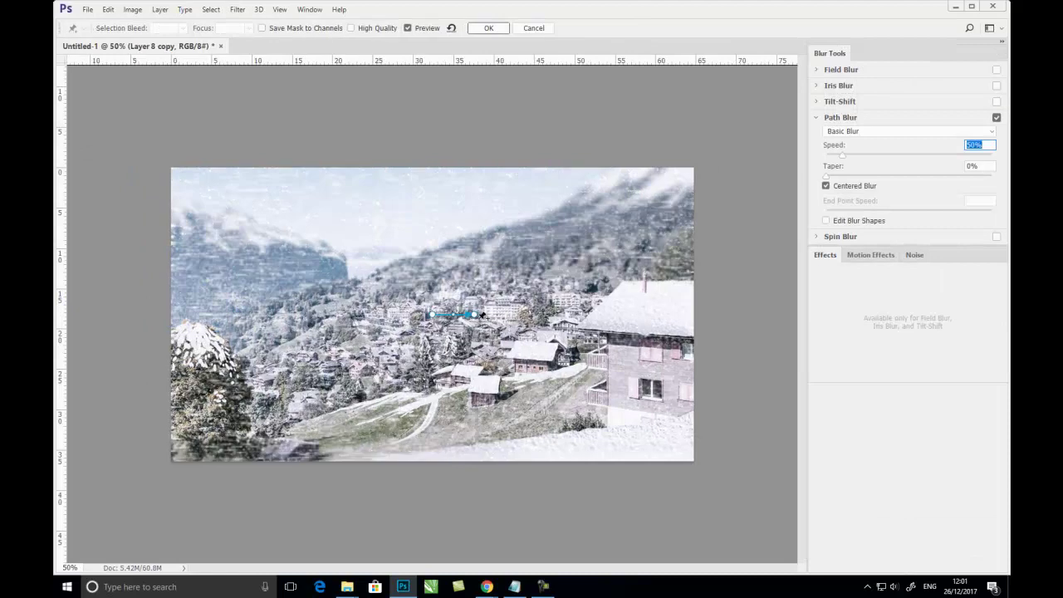
mouse_move(473, 316)
left_mouse_down()
mouse_move(496, 280)
mouse_move(471, 312)
left_mouse_up()
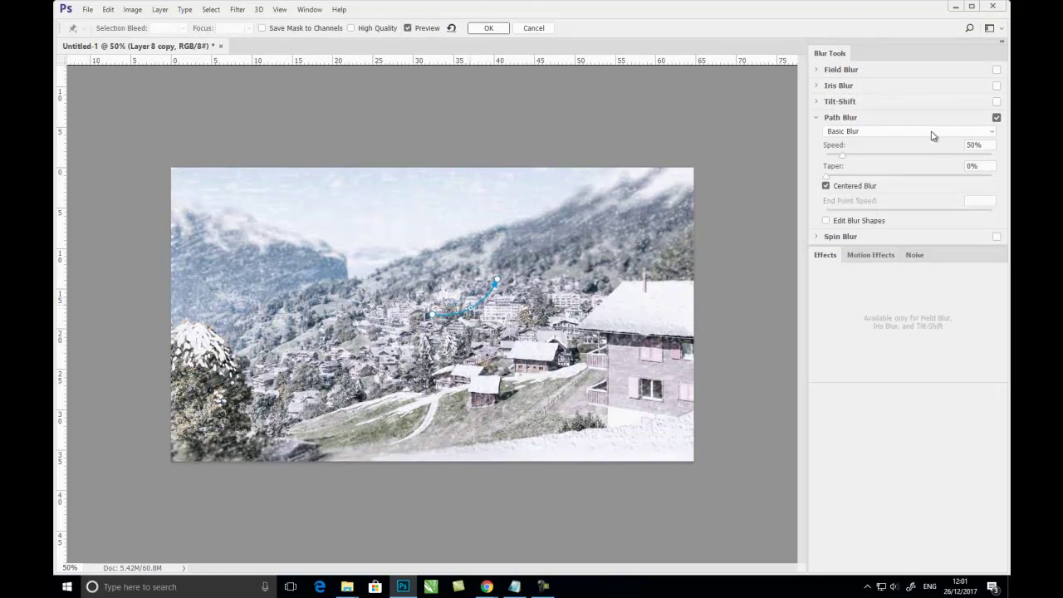
left_click_drag(842, 155, 831, 156)
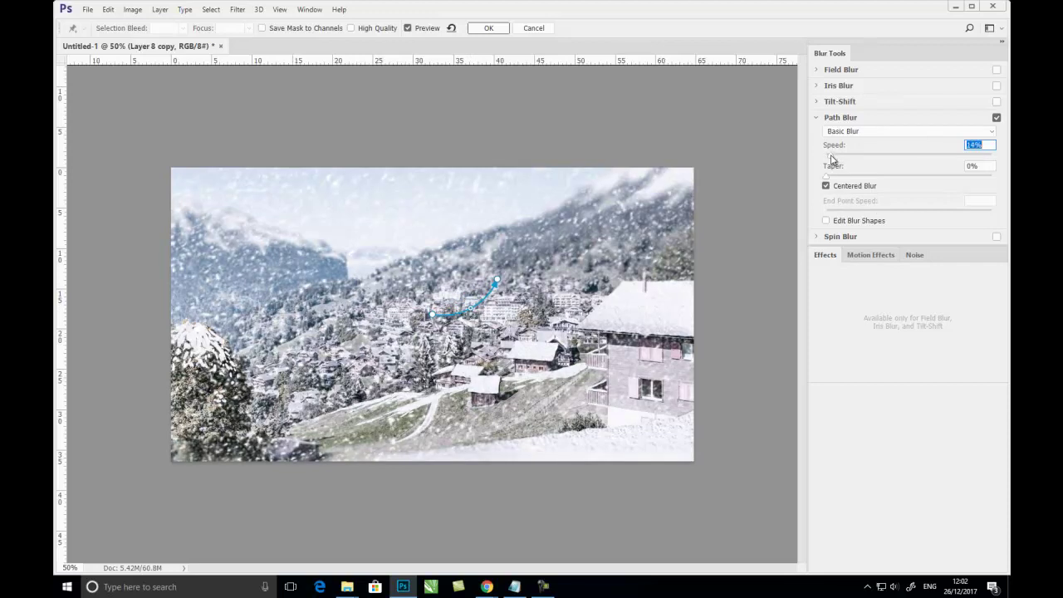
left_click_drag(832, 156, 830, 155)
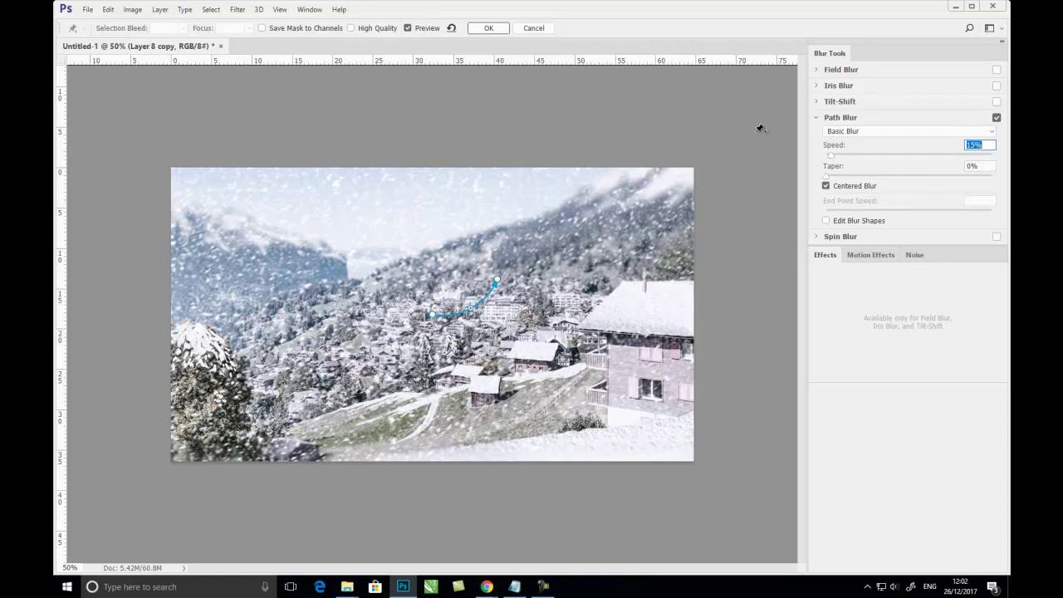
left_click(503, 31)
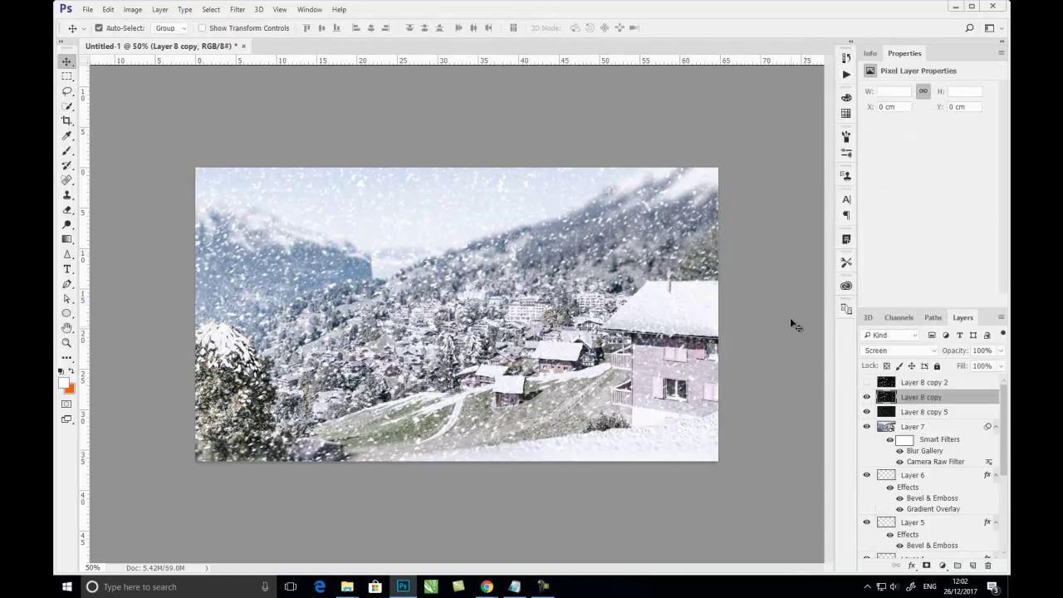
Step: Select and show Layer 8 copy 2, then scale it up to about 330%
left_click(913, 387)
left_click(867, 383)
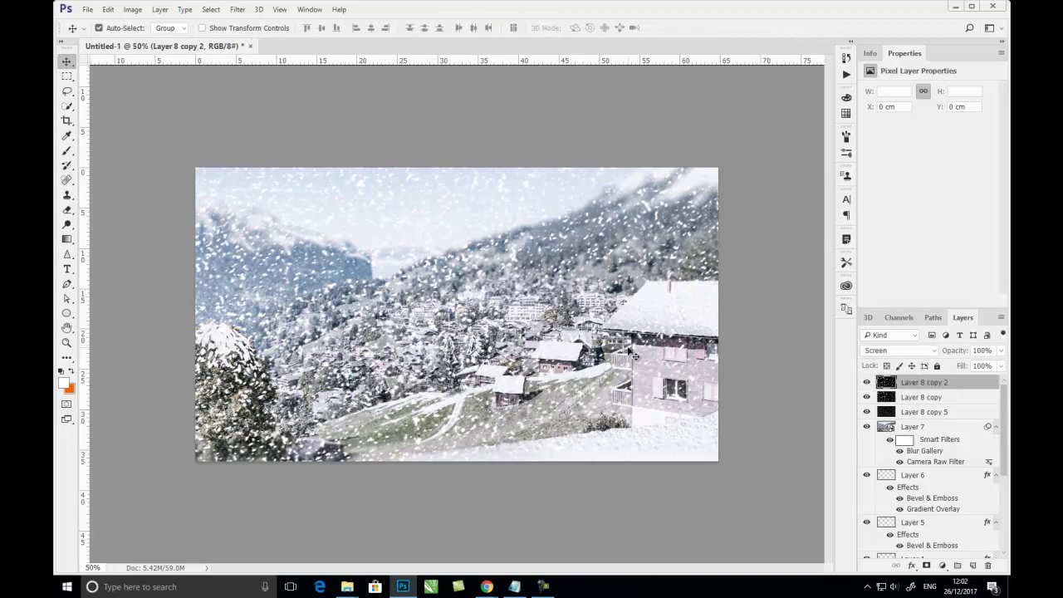
key("ctrl+minus")
key("ctrl+minus")
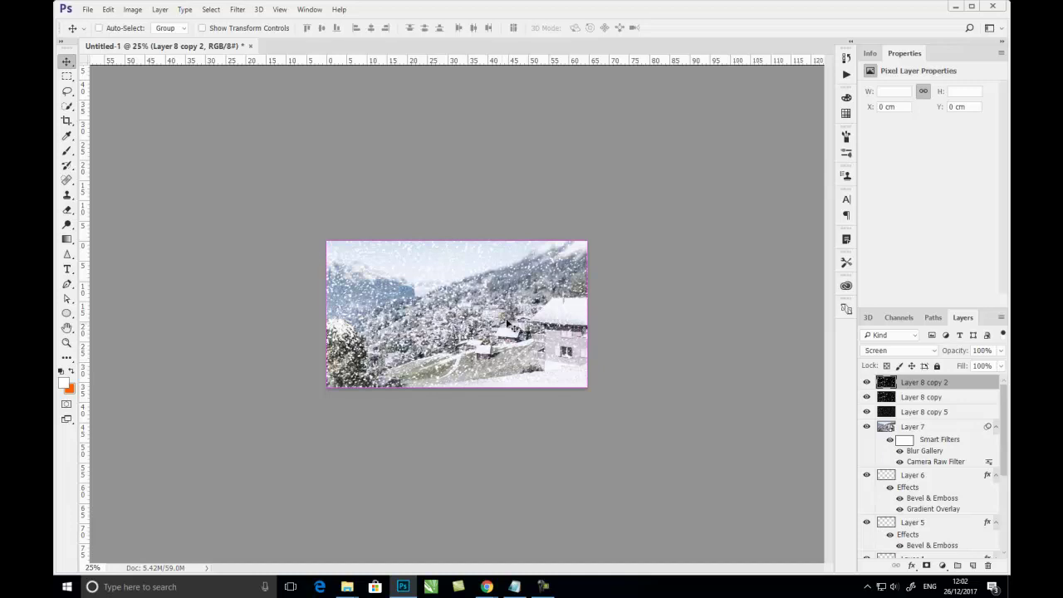
key("ctrl+t")
left_click_drag(589, 387, 882, 563)
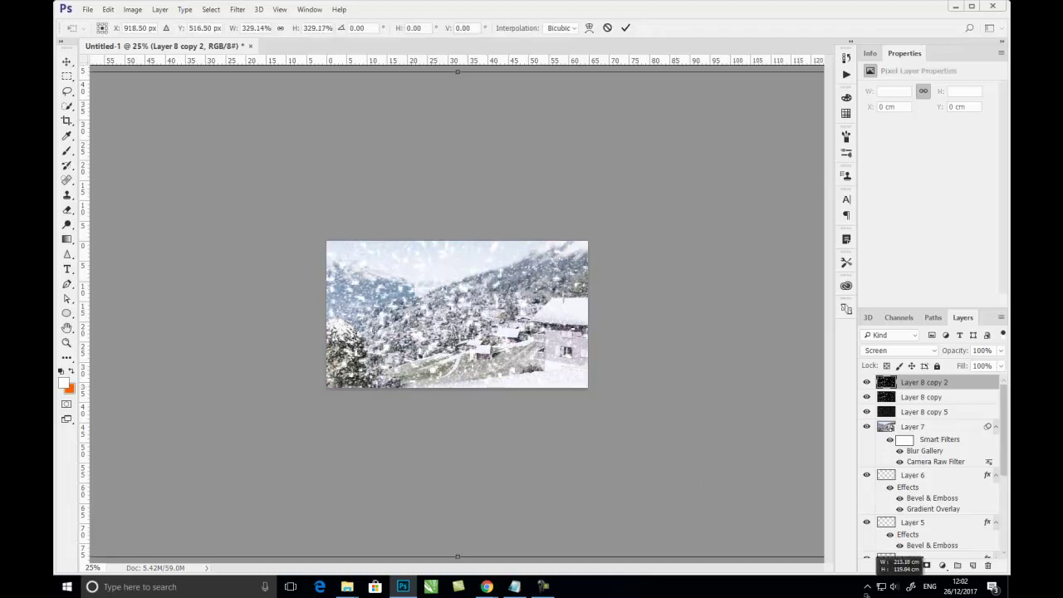
key("Return")
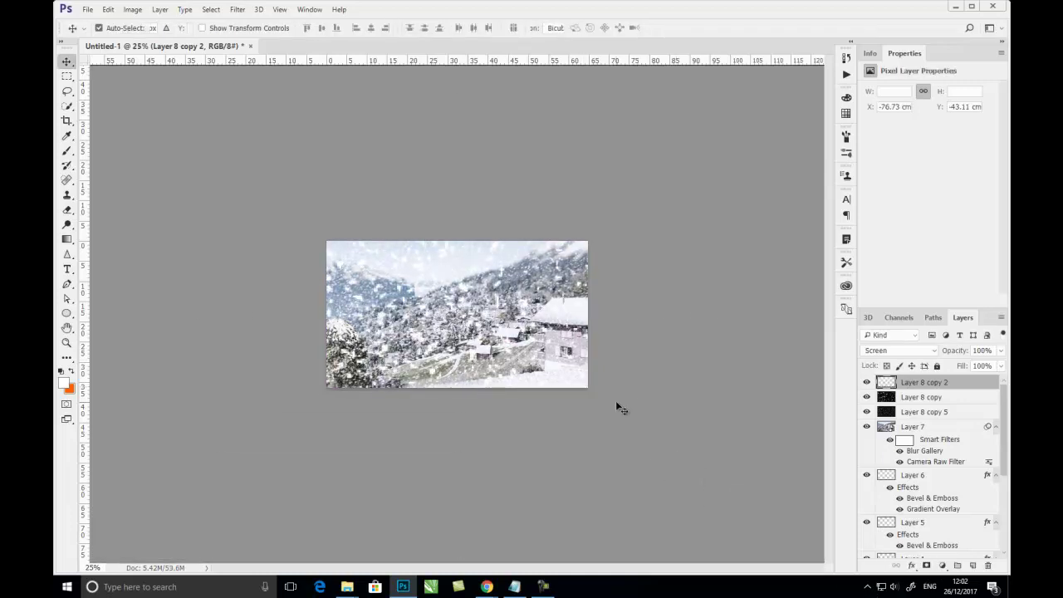
key("ctrl+plus")
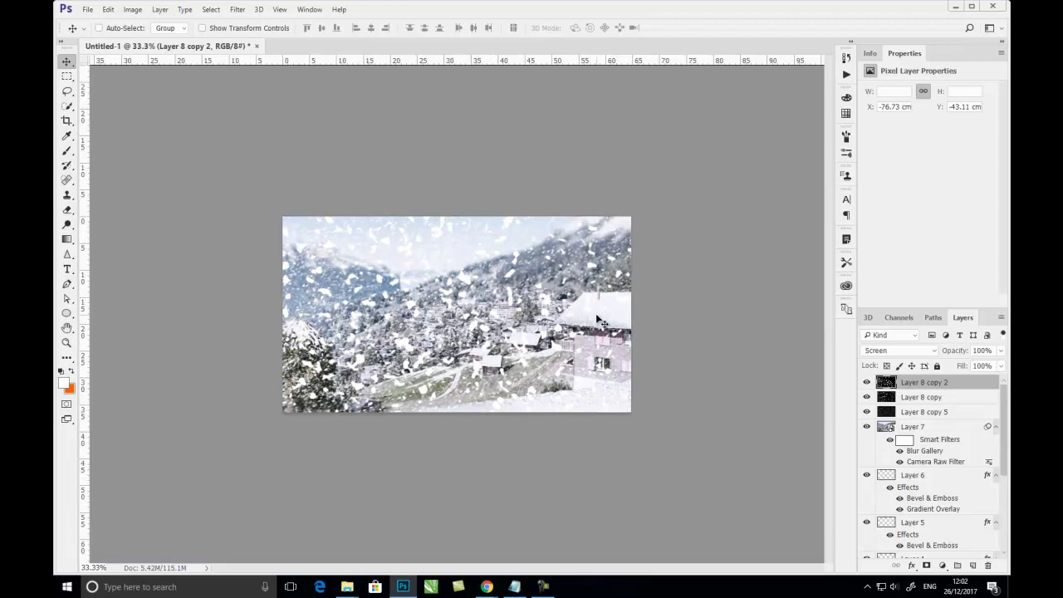
Step: Enlarge Layer 8 copy 2 again to about 144% for big foreground flakes
key("ctrl+minus")
key("ctrl+t")
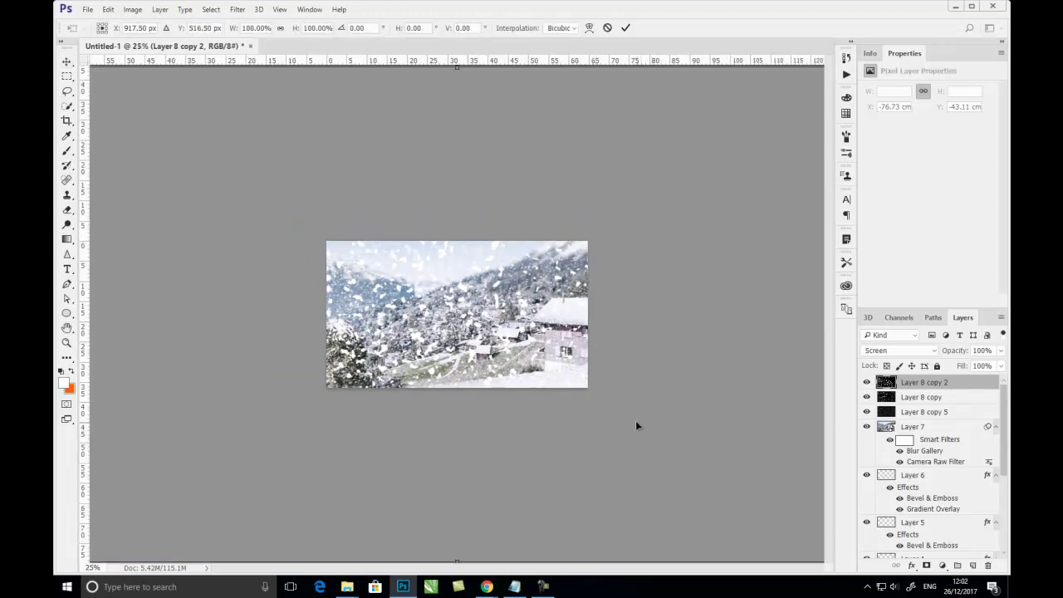
key("ctrl+minus")
key("ctrl+minus")
key("ctrl+minus")
left_click_drag(603, 398, 669, 435)
key("Return")
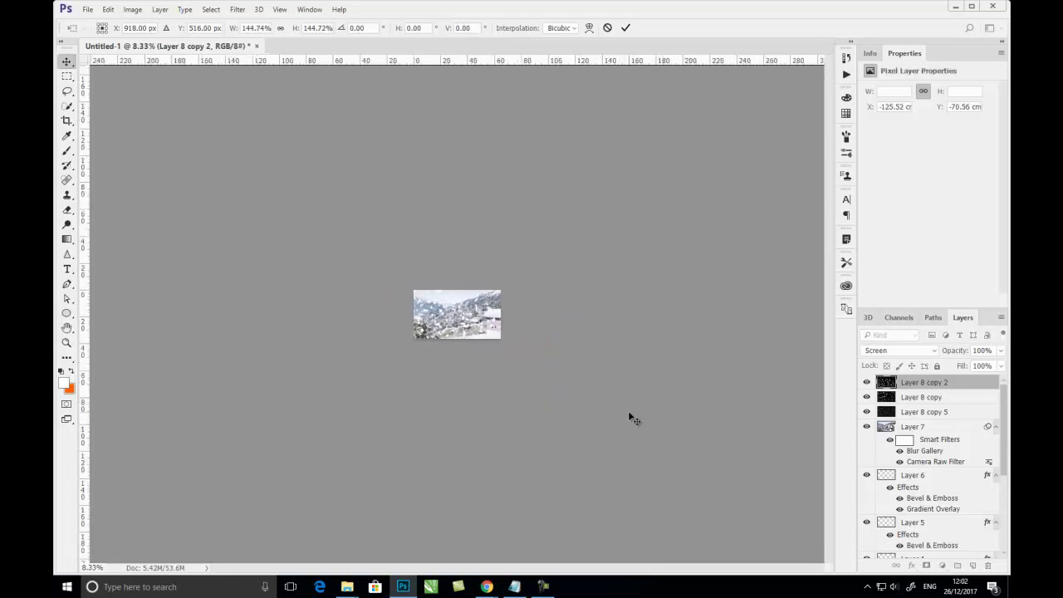
key("ctrl+plus")
key("ctrl+plus")
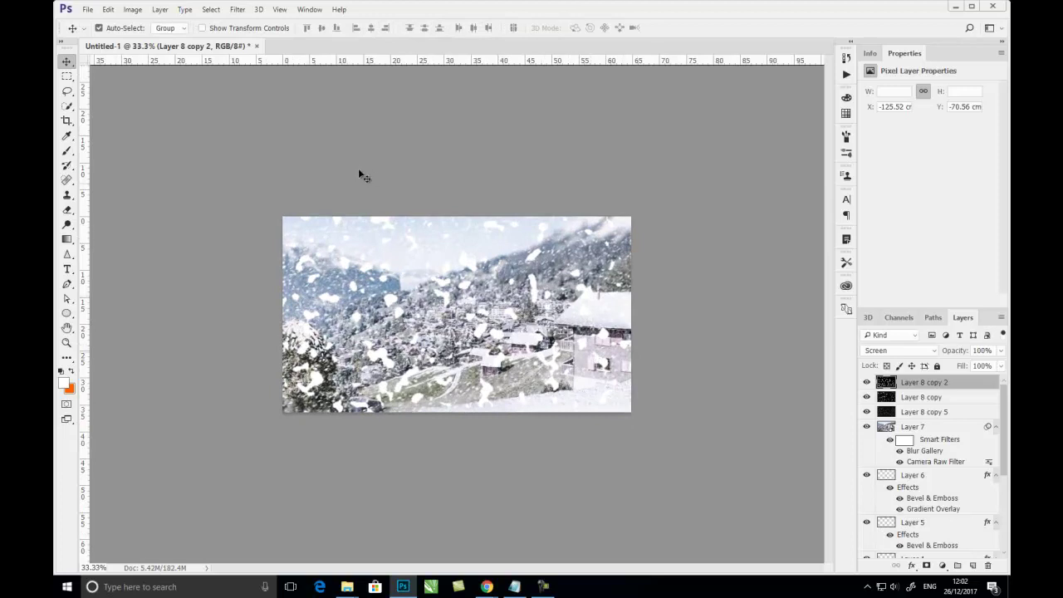
Step: Apply a Path Blur to Layer 8 copy 2, angled up-right at about 22% speed
left_click(240, 10)
mouse_move(266, 157)
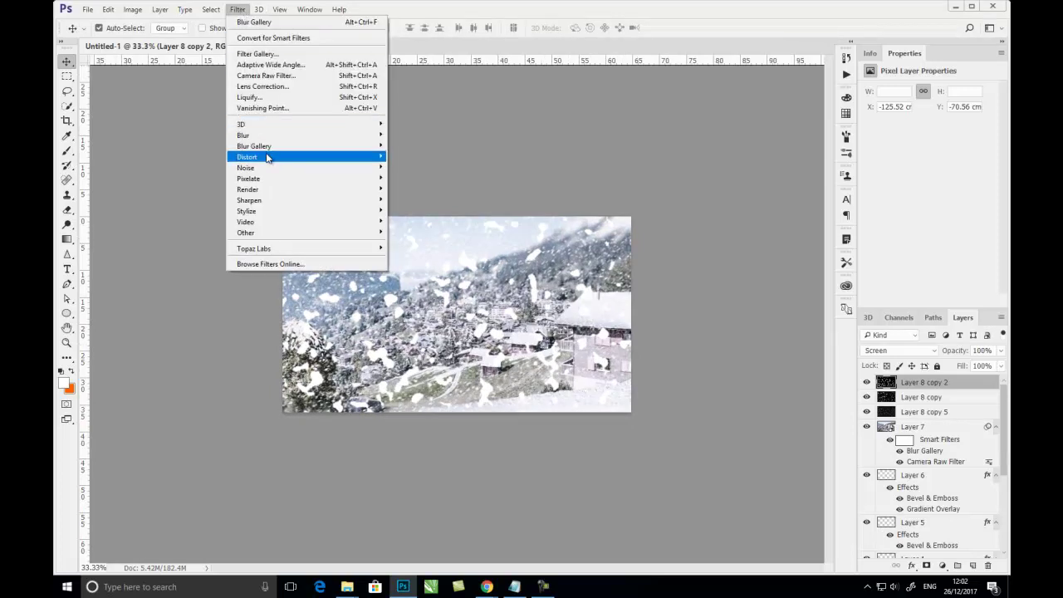
left_click(208, 179)
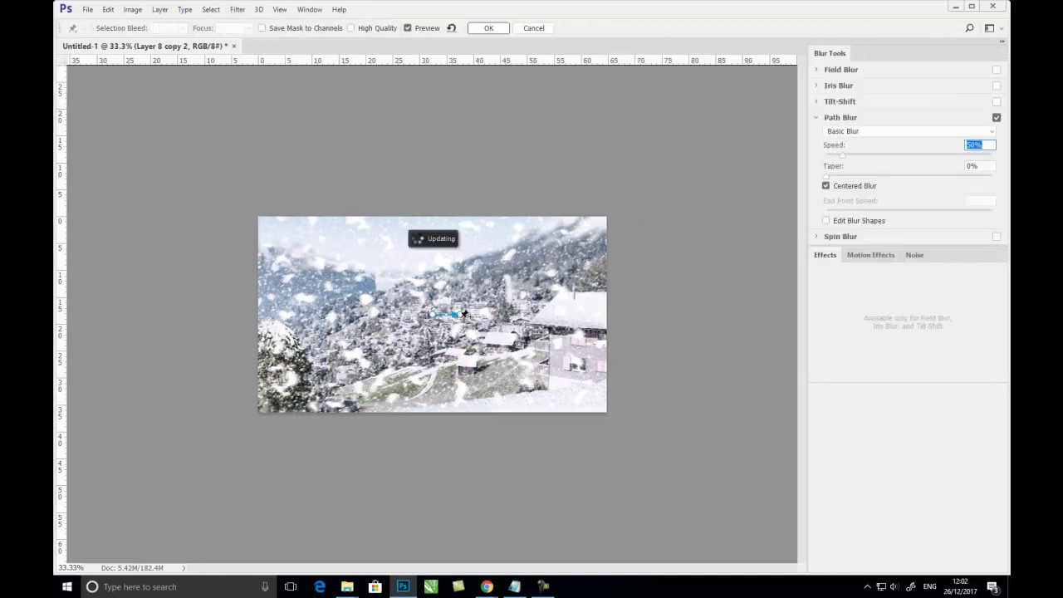
mouse_move(471, 311)
left_mouse_down()
mouse_move(504, 295)
mouse_move(475, 312)
left_mouse_up()
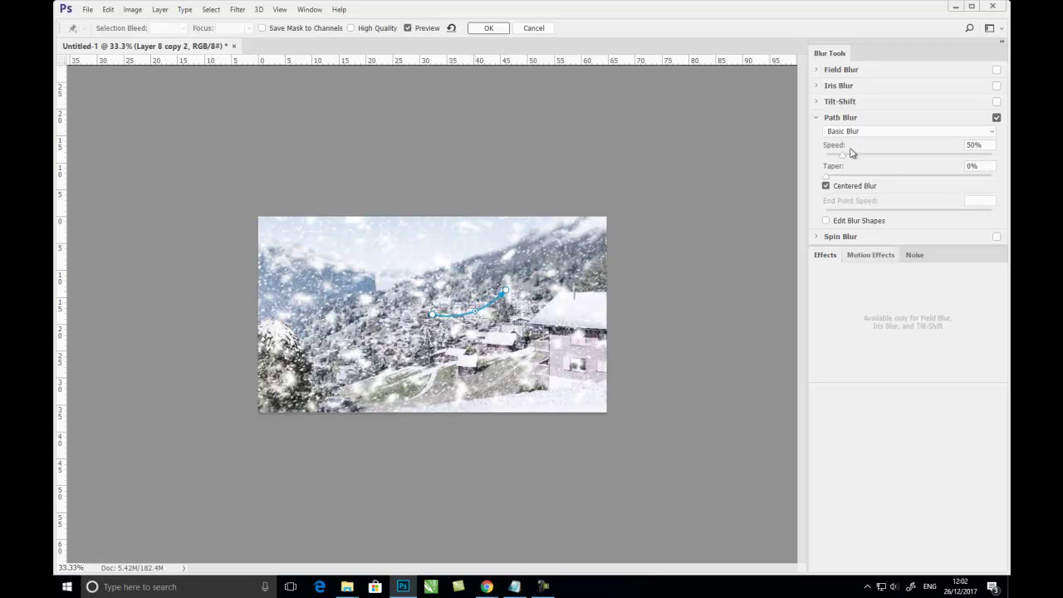
left_click_drag(844, 156, 835, 158)
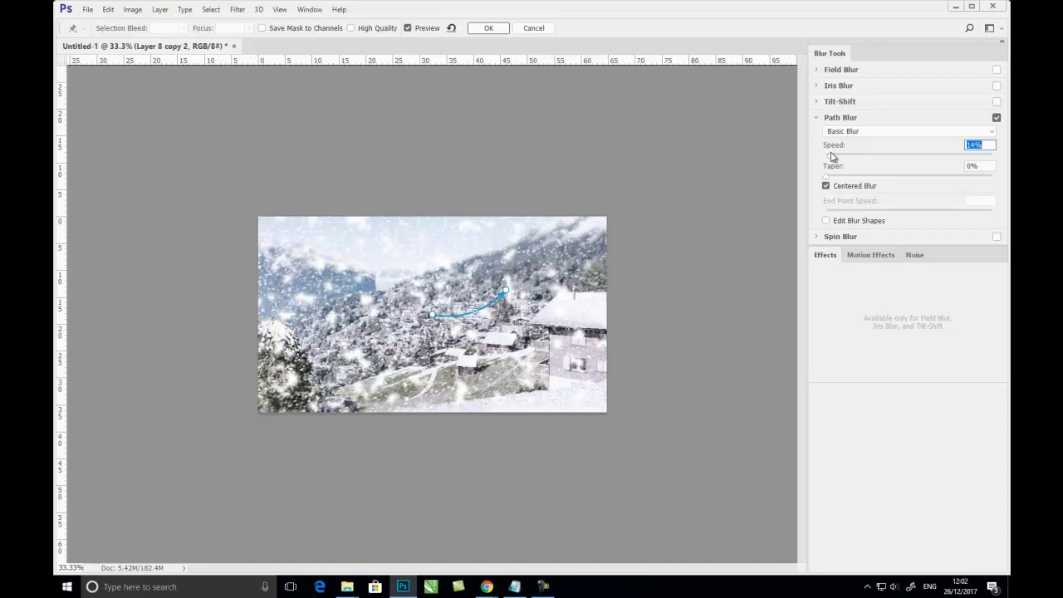
left_click_drag(833, 158, 832, 158)
left_click_drag(835, 159, 835, 159)
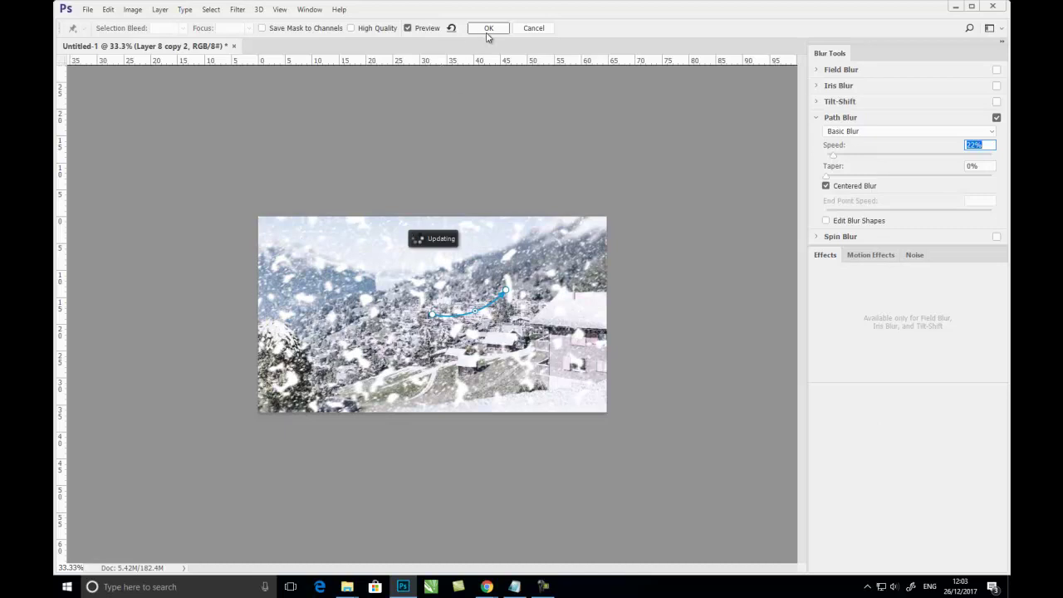
left_click(489, 29)
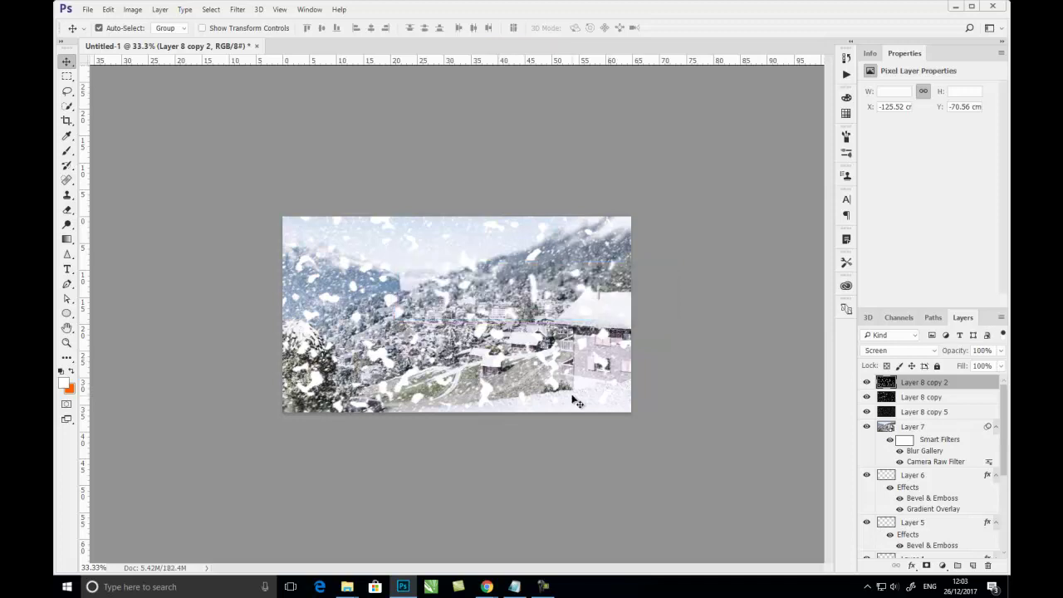
Step: Scale the Layer 8 copy 2 snowfall up to about 215% for bigger, closer flakes
key("ctrl+minus")
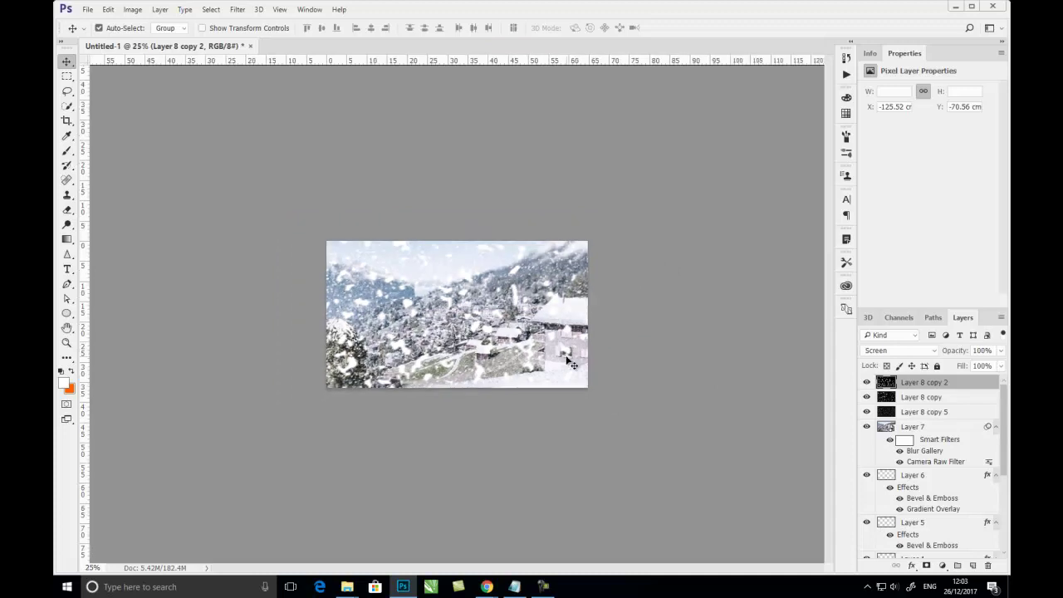
key("ctrl+t")
key("ctrl+minus")
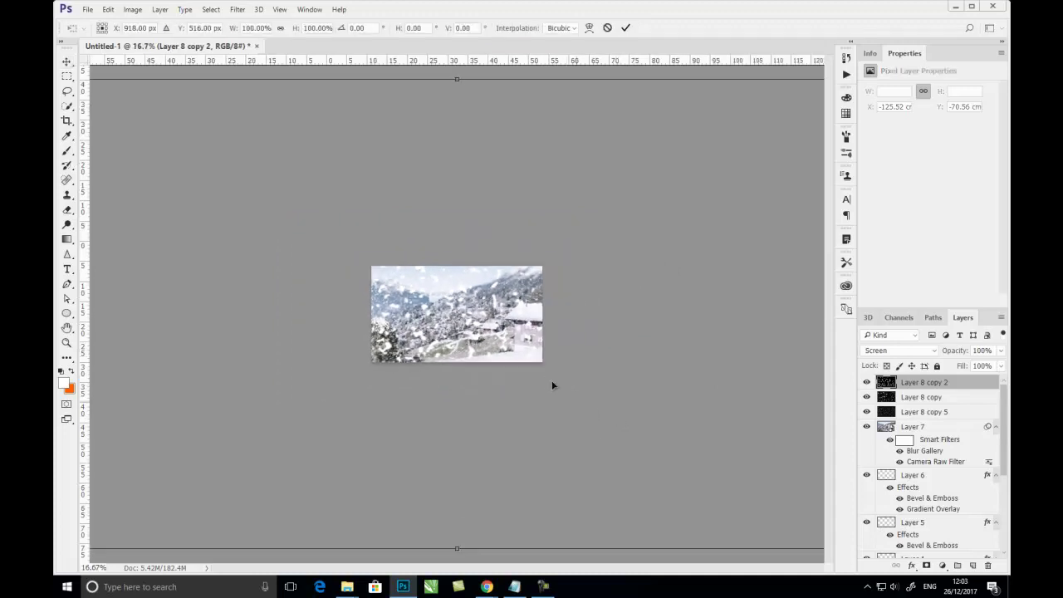
key("ctrl+minus")
key("ctrl+minus")
key("ctrl+minus")
left_click_drag(618, 407, 801, 508)
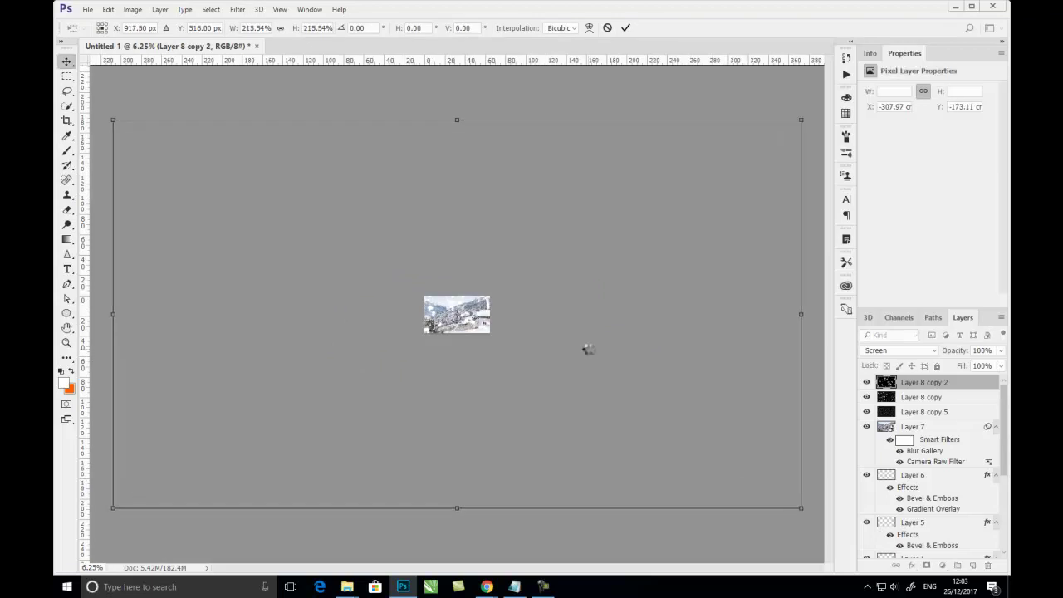
key("Return")
key("ctrl+plus")
key("ctrl+plus")
key("ctrl+plus")
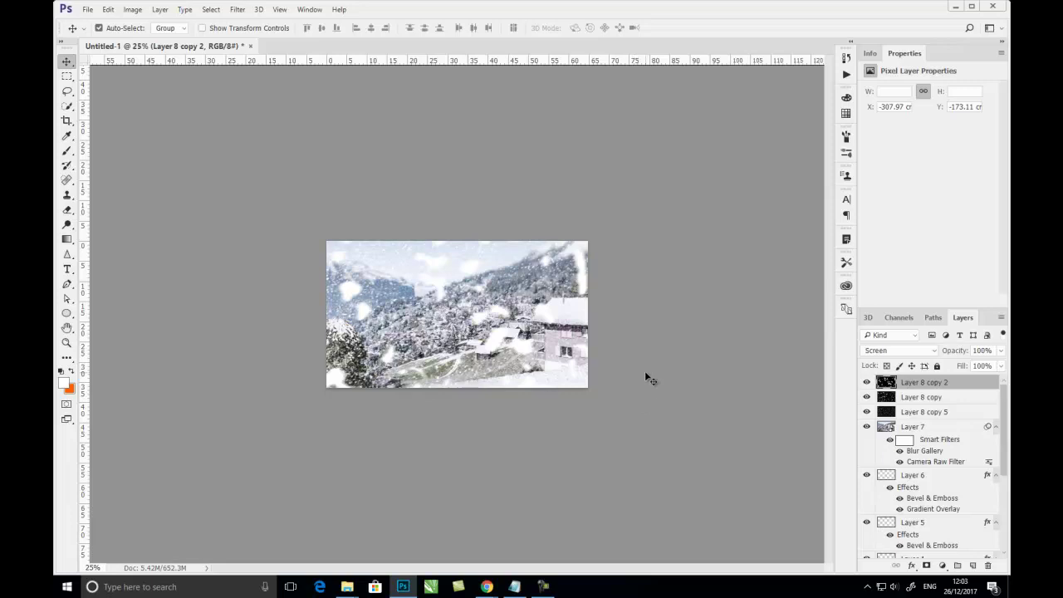
left_click(1002, 350)
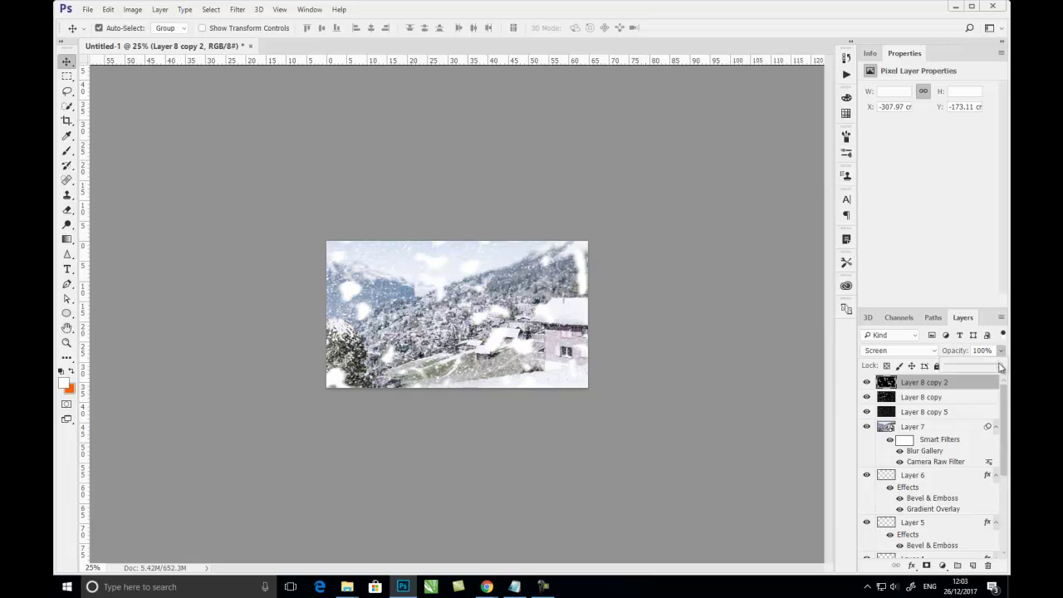
Step: Apply a 115.8 px Gaussian Blur to the enlarged snow, then undo it
left_click(238, 11)
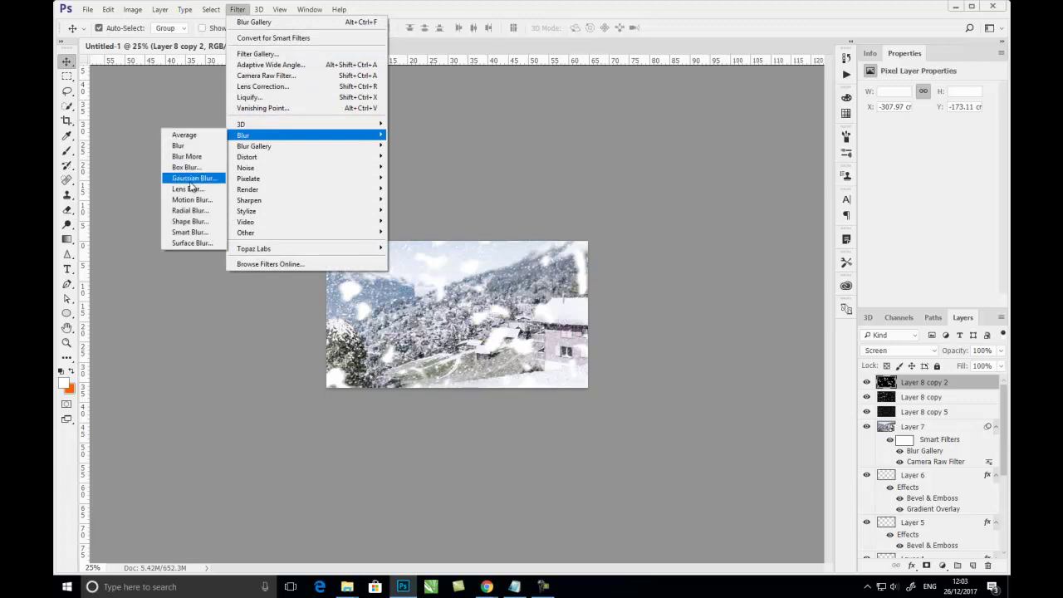
left_click(191, 178)
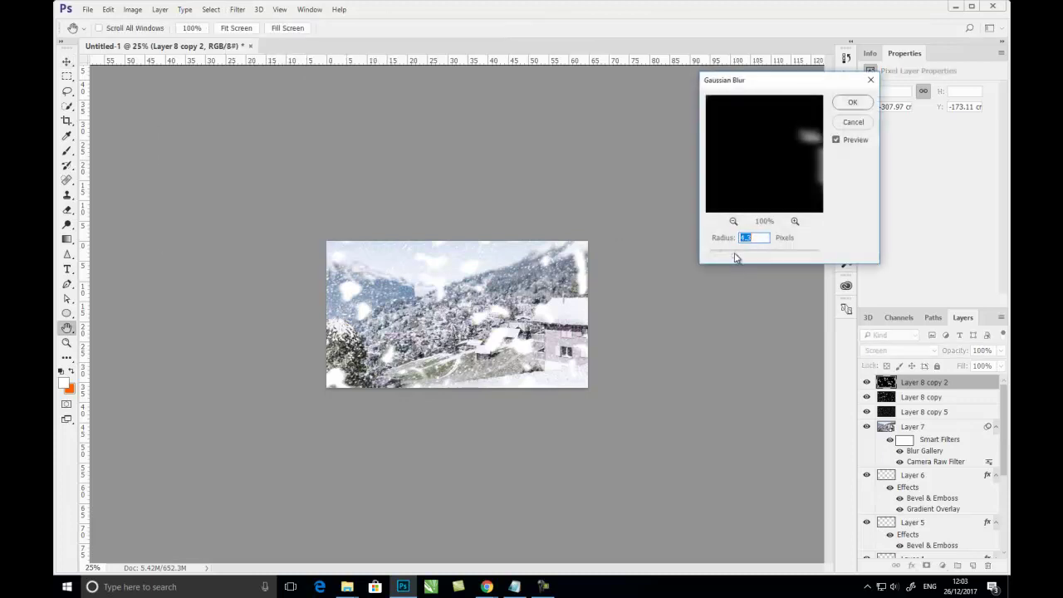
mouse_move(734, 258)
left_mouse_down()
mouse_move(781, 257)
mouse_move(749, 258)
left_mouse_up()
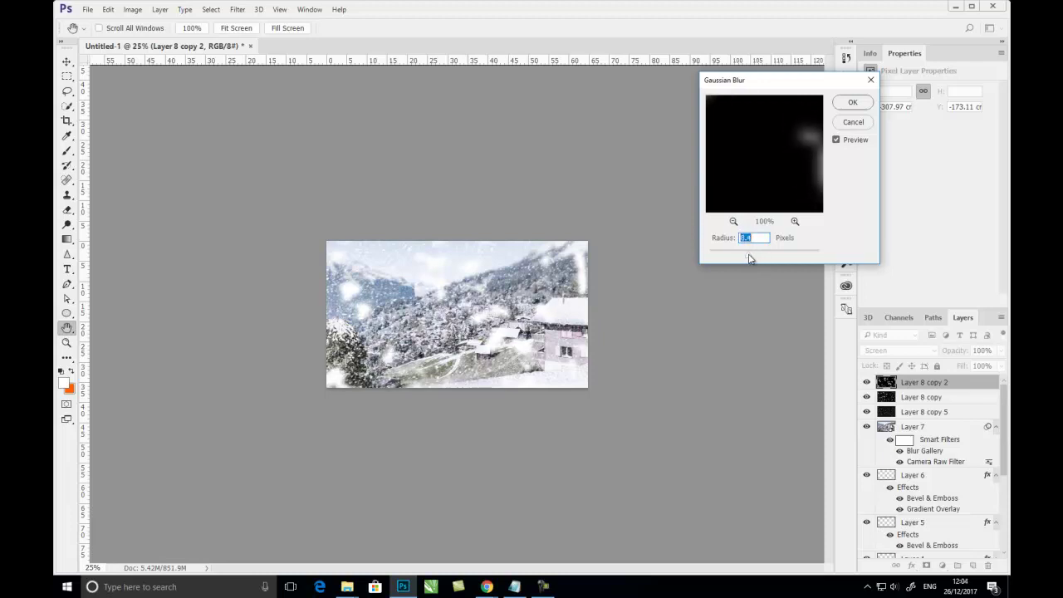
left_click(849, 105)
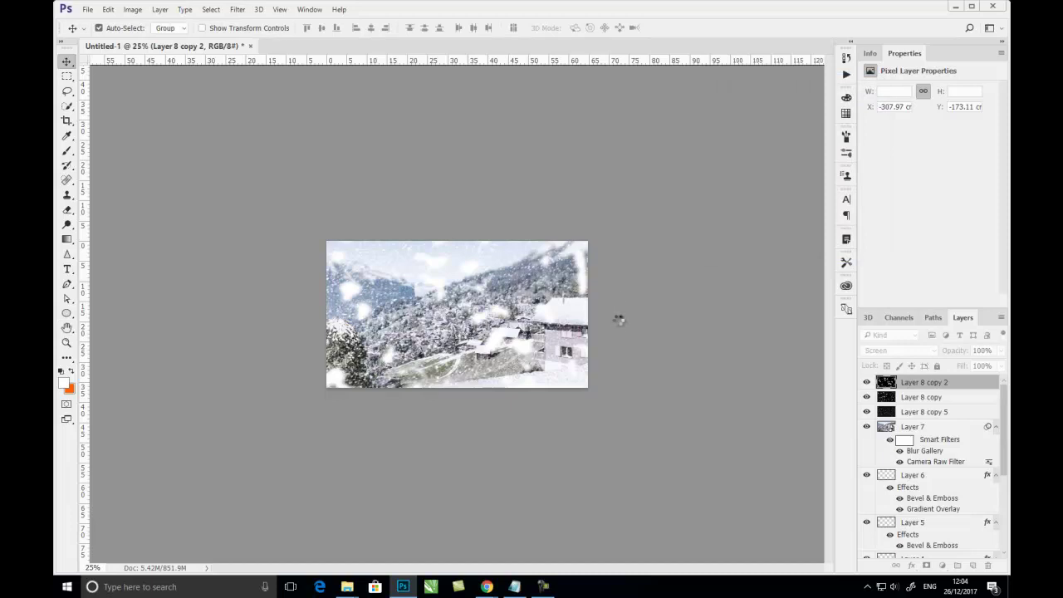
key("ctrl")
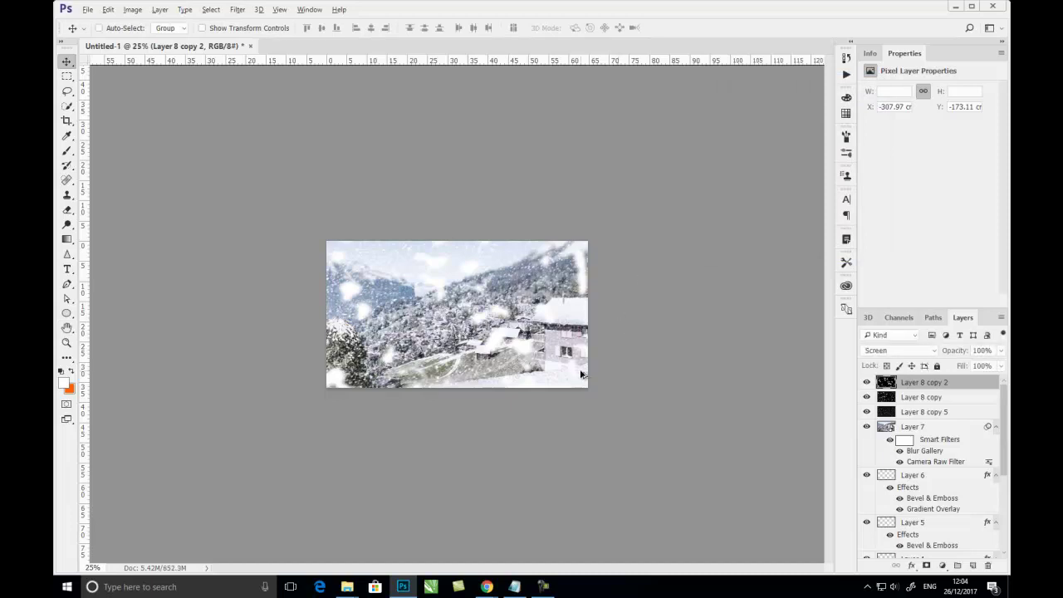
key("ctrl+z")
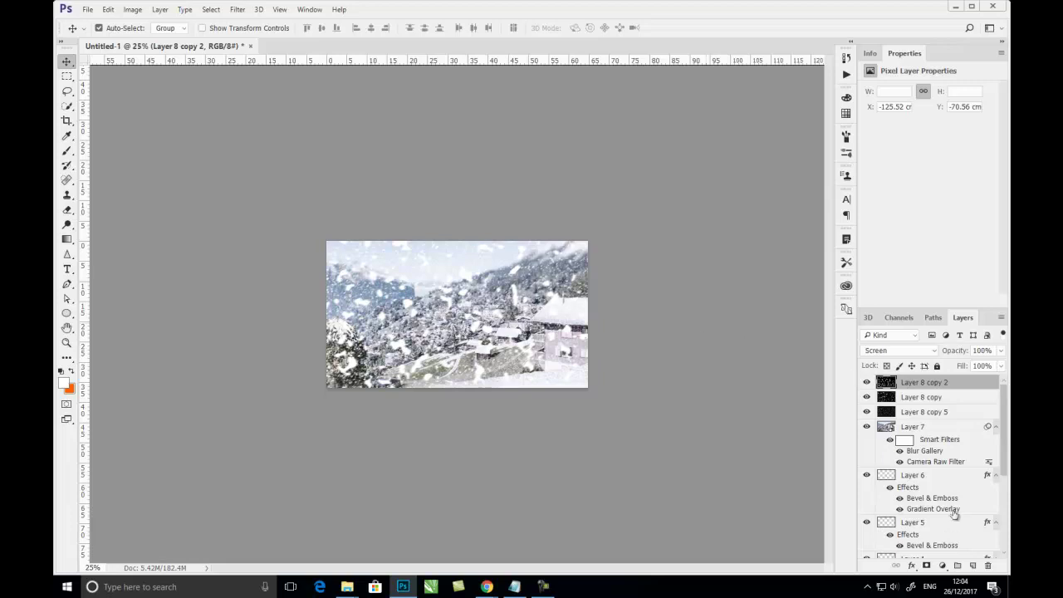
Step: Mask Layer 8 copy 2 and paint out its right-side snow with a large, low-opacity brush
left_click(927, 565)
left_click(67, 151)
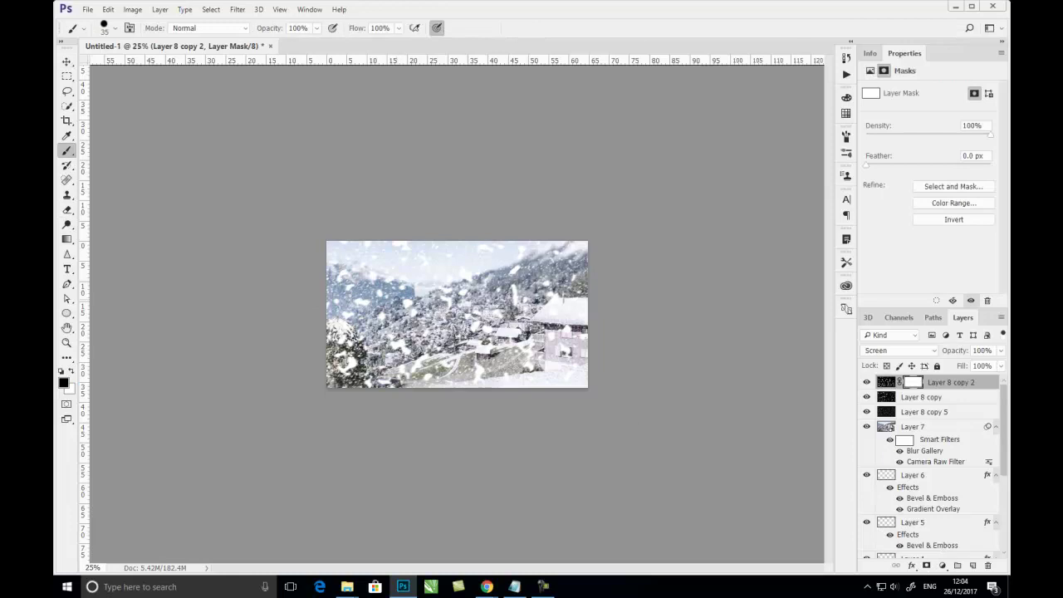
key("bracketright")
key("bracketright")
key("bracketright")
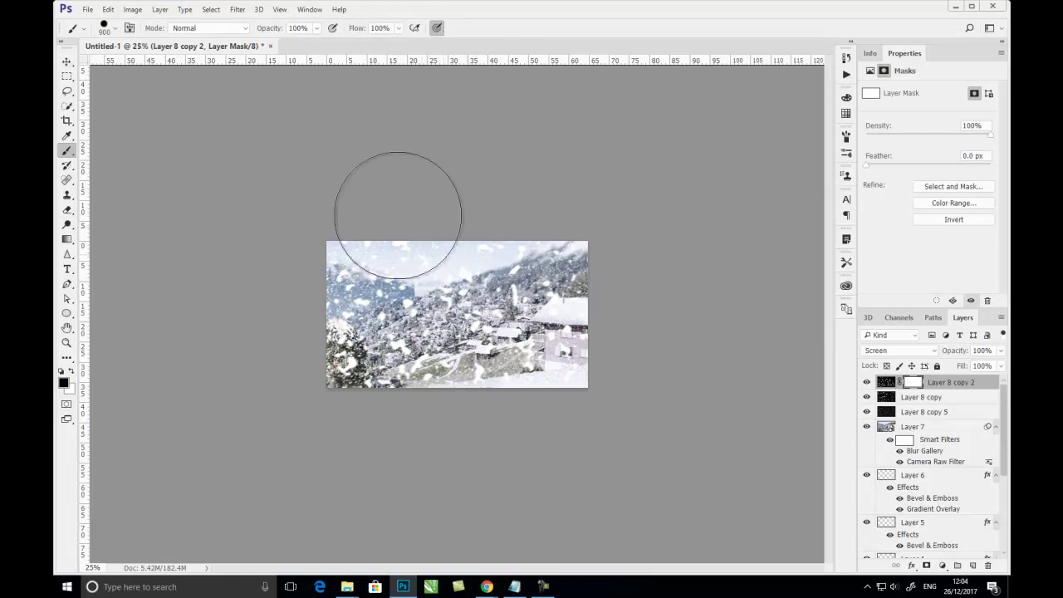
left_click(117, 27)
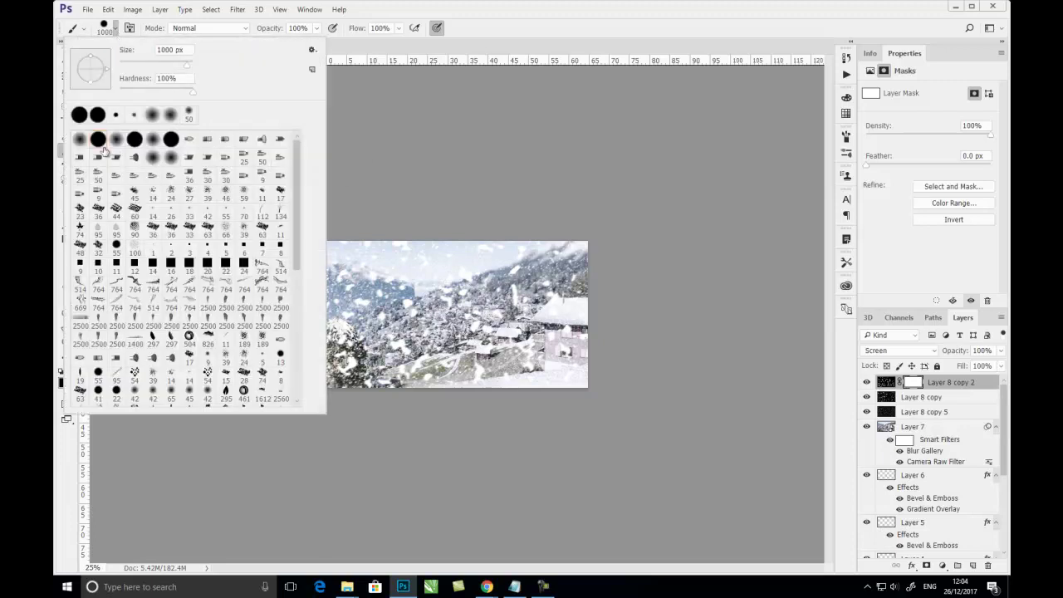
key("Escape")
key("bracketright")
key("bracketright")
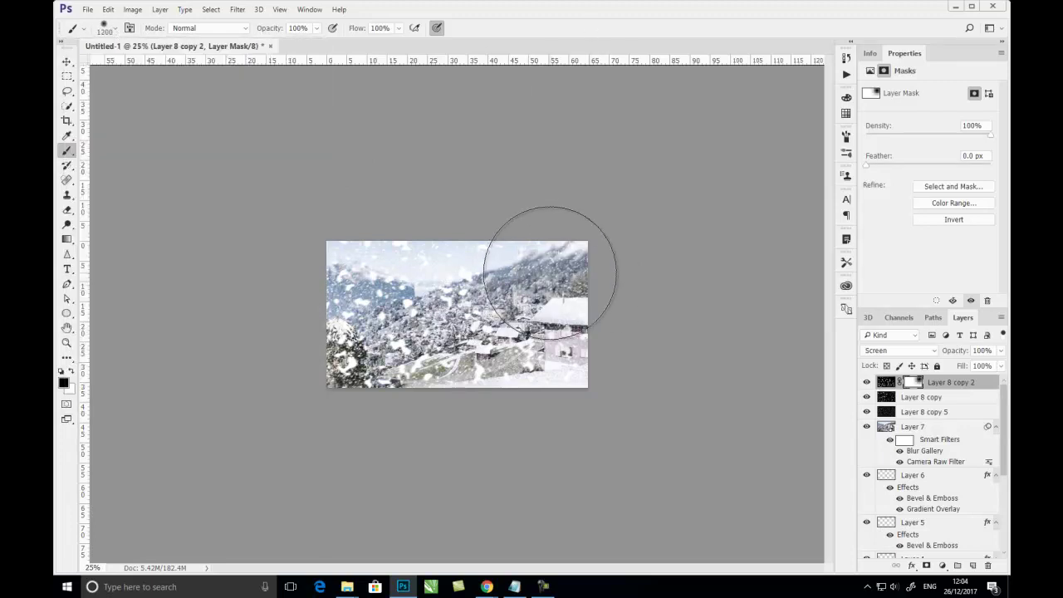
left_click_drag(565, 280, 486, 291)
key("bracketright")
key("bracketright")
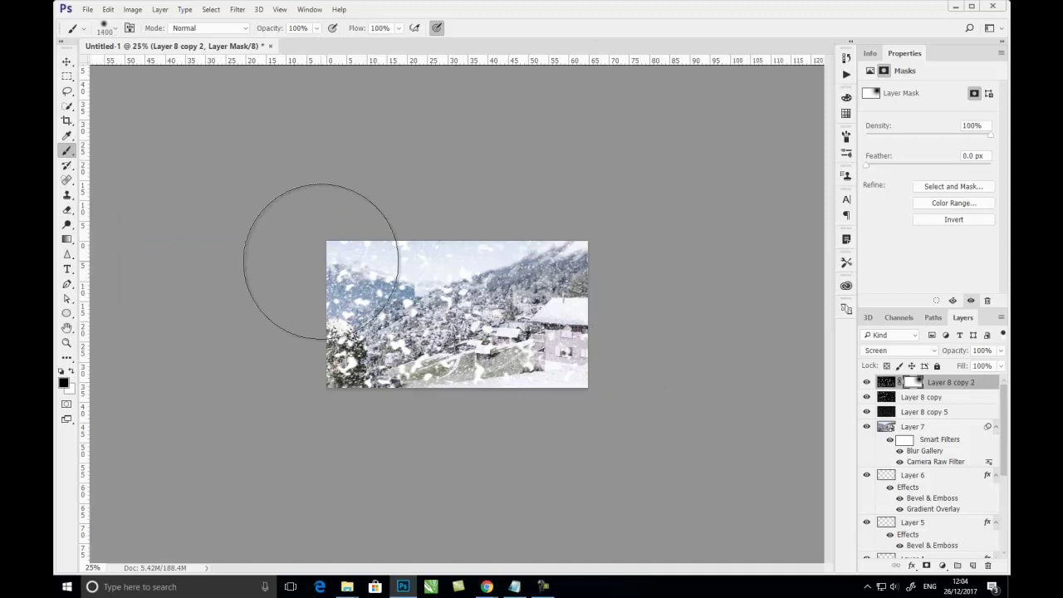
left_click_drag(316, 28, 272, 44)
key("bracketright")
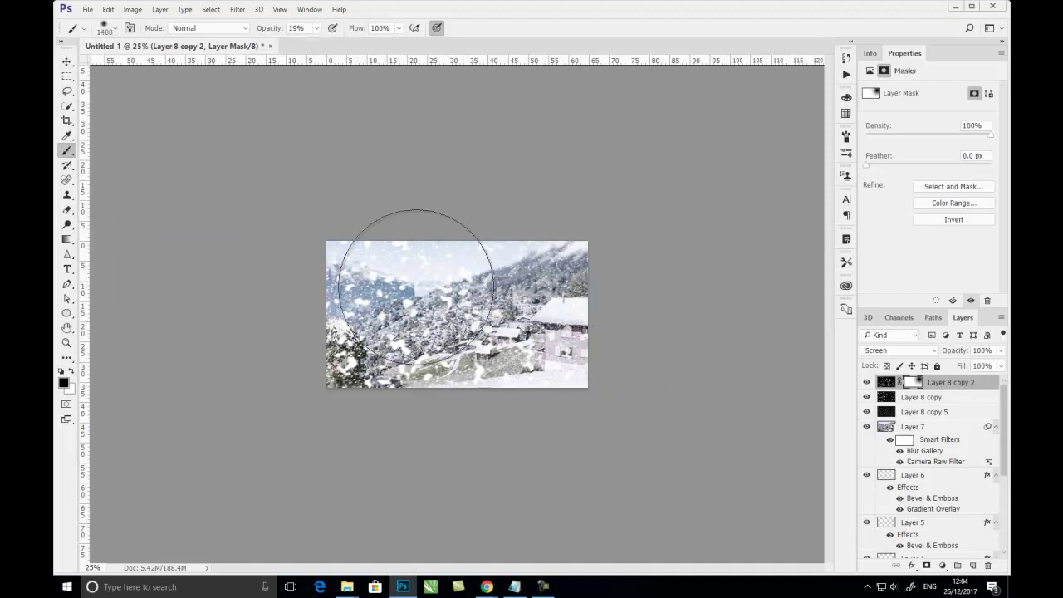
key("bracketleft")
key("bracketleft")
key("bracketleft")
key("bracketleft")
key("bracketleft")
key("bracketleft")
key("bracketleft")
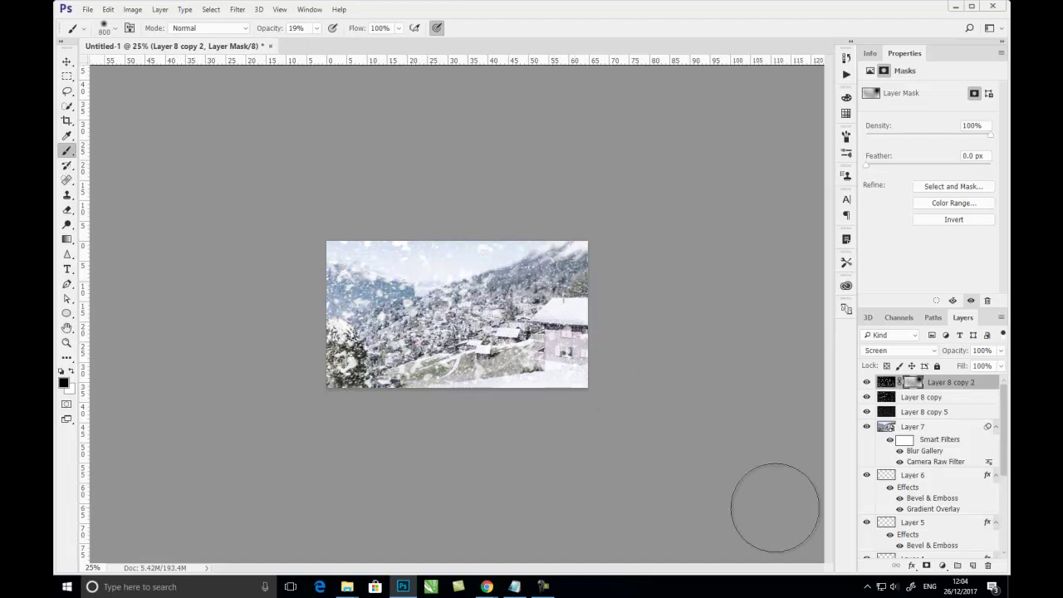
Step: Lower the opacity of the Layer 8 copy 5 snow layer, then select Layer 8 copy
left_click(924, 413)
left_click(1001, 350)
left_click_drag(1002, 366, 991, 368)
key("alt+bracketright")
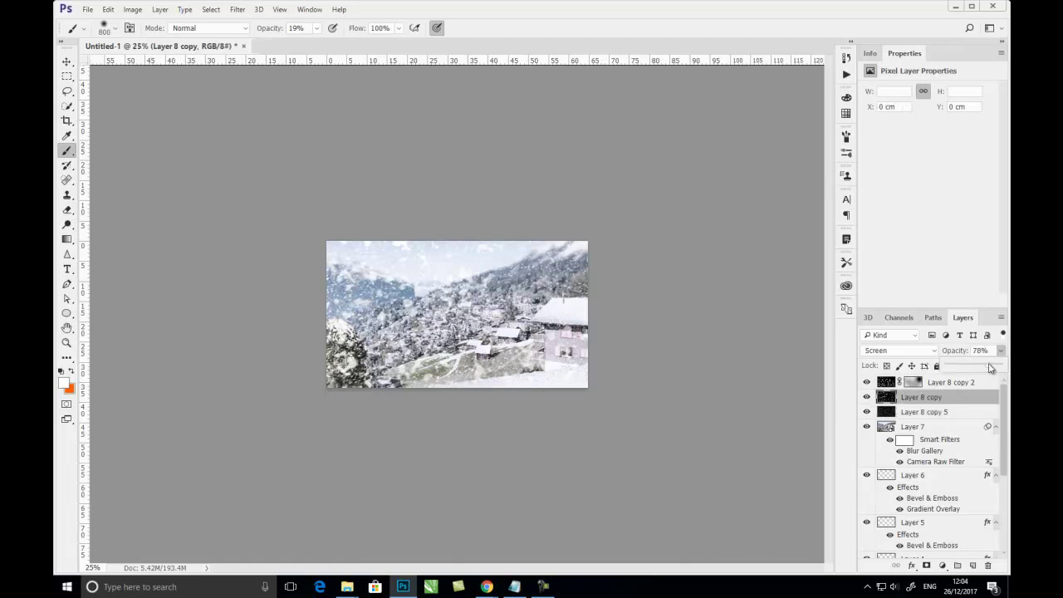
Step: Zoom the composite to 50% and reselect Layer 8 copy 2 to inspect the snow blend
left_click(942, 412)
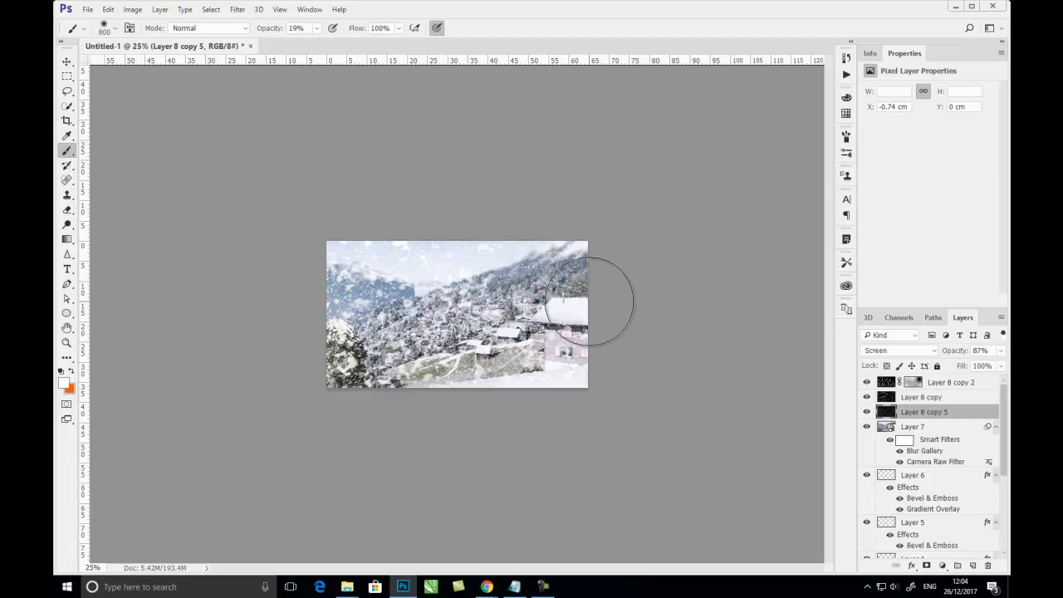
key("ctrl+plus")
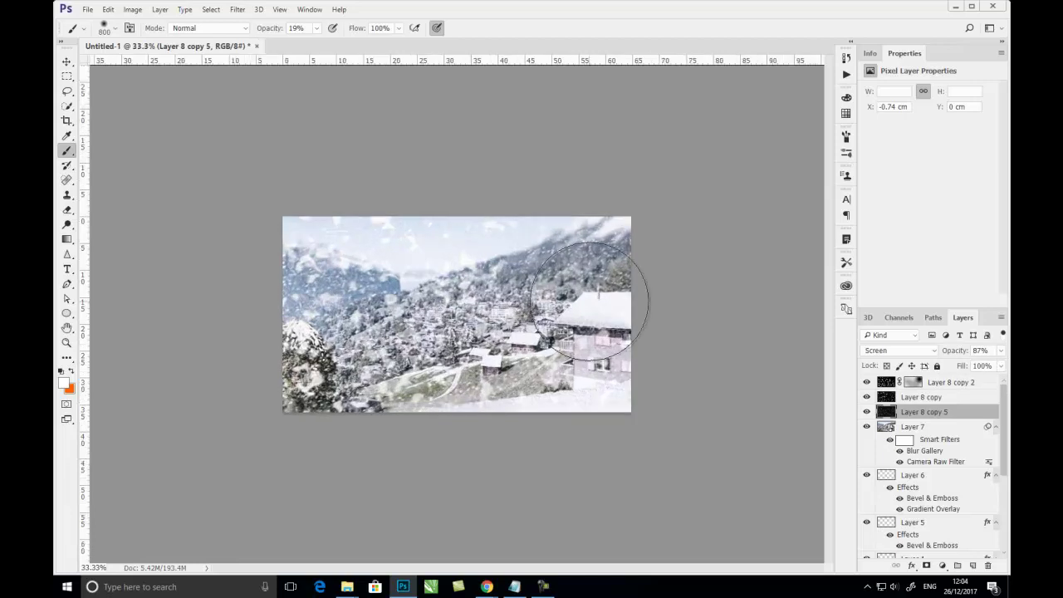
key("ctrl+plus")
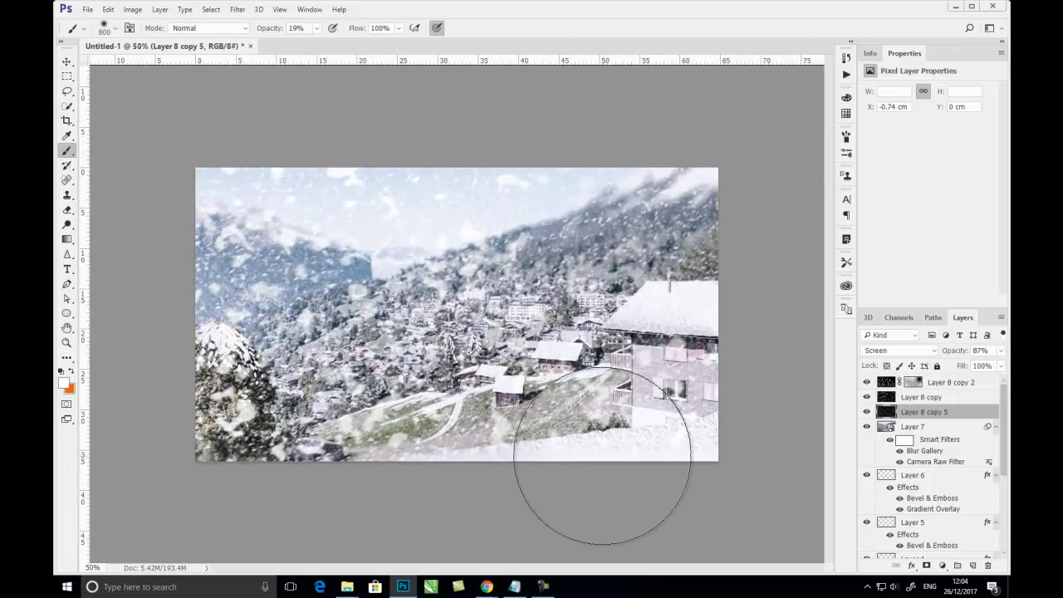
left_click(972, 385)
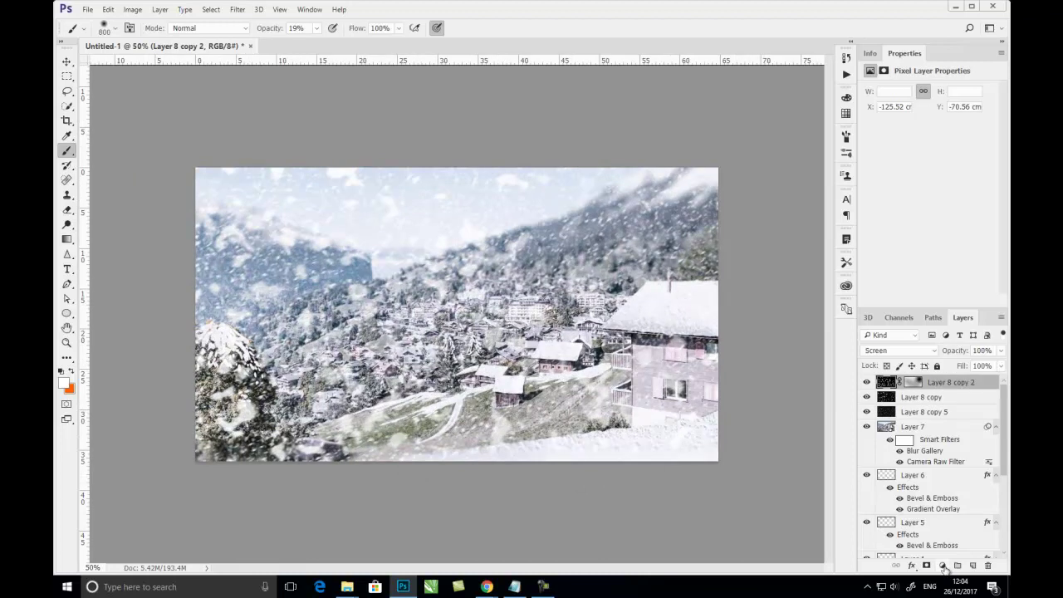
left_click(944, 567)
Step: Add a Levels adjustment layer and raise the Red and Green channel black points
left_click(945, 375)
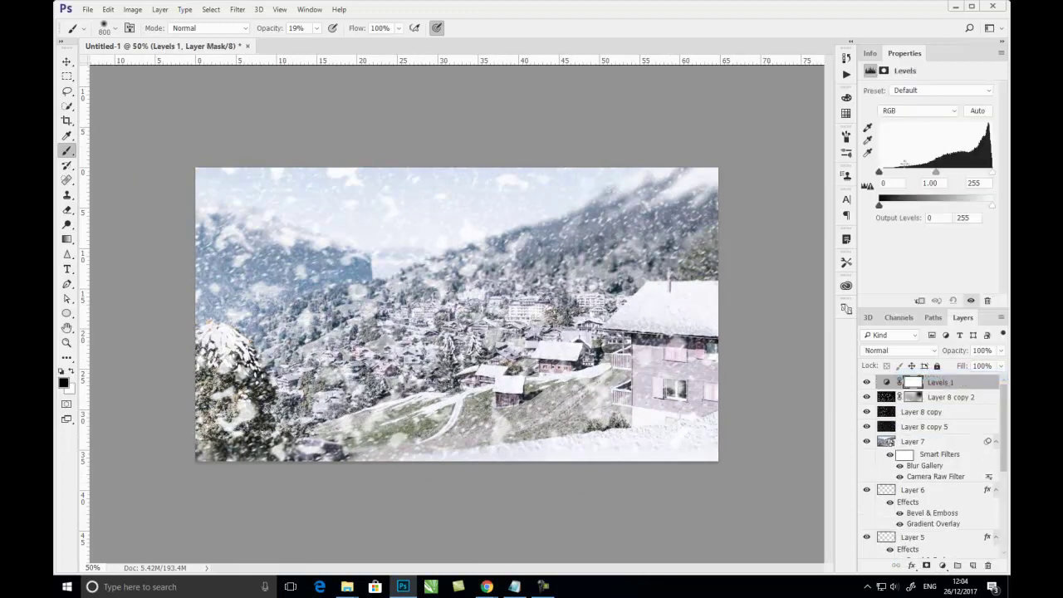
left_click(911, 114)
left_click_drag(881, 174, 935, 172)
left_click(900, 115)
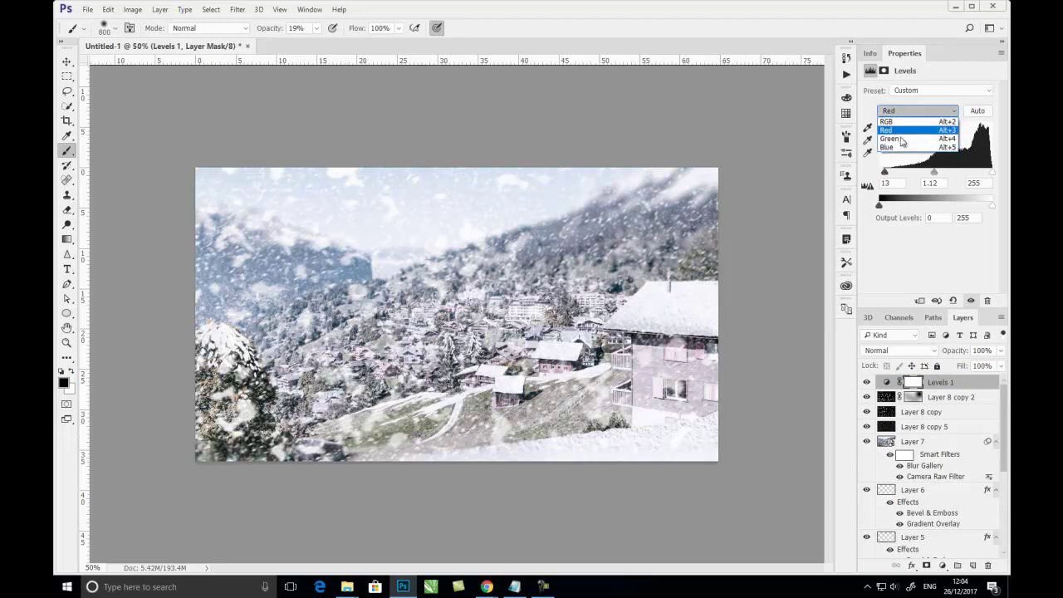
left_click(901, 137)
left_click_drag(879, 174, 942, 176)
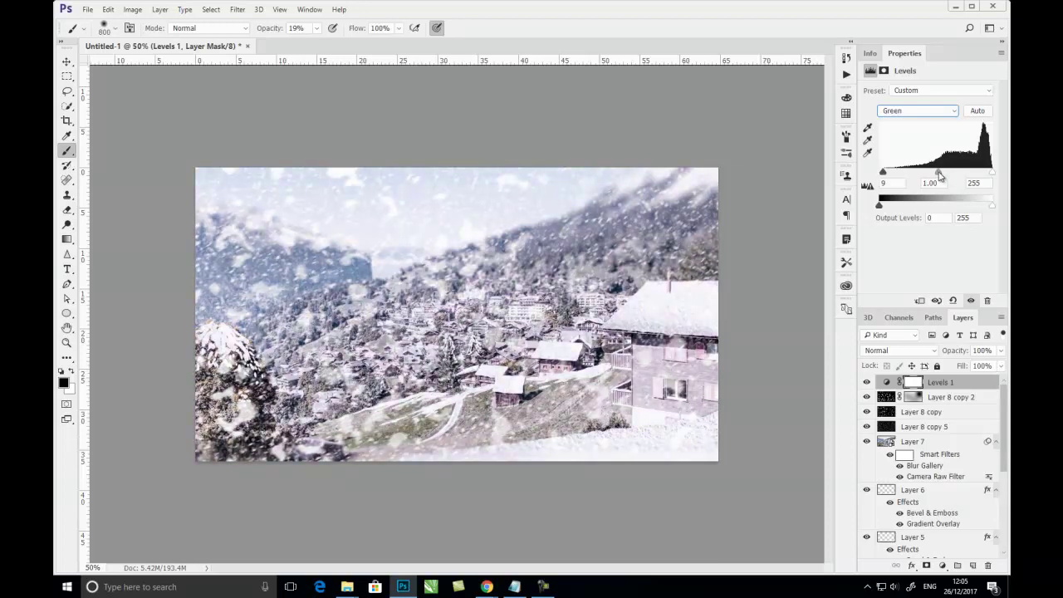
Step: Set the Blue channel black input to 9 for a cooler tint, then return to RGB
left_click(918, 110)
left_click(912, 149)
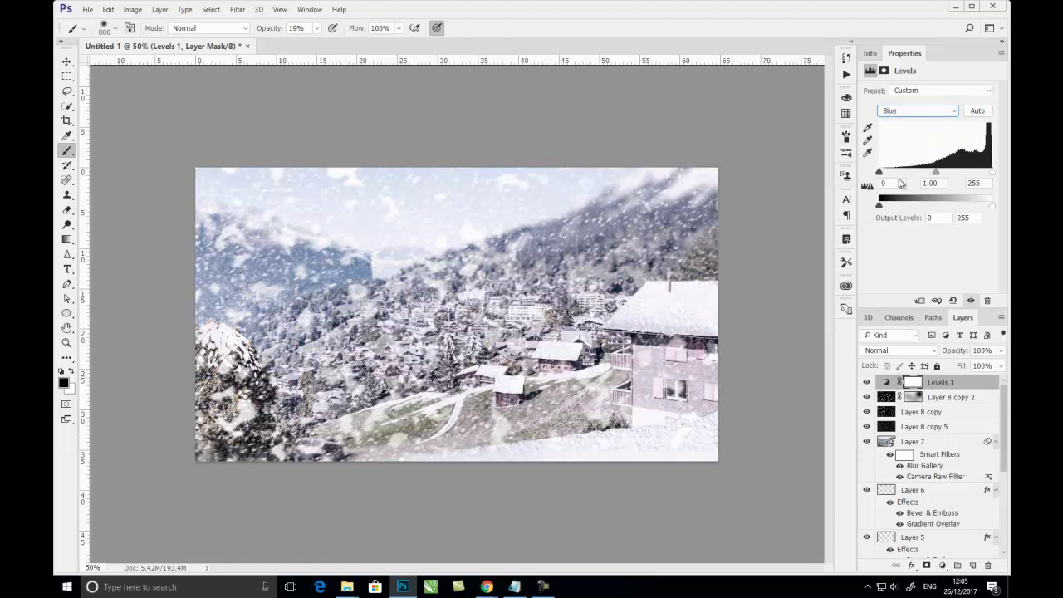
left_click_drag(937, 173, 933, 173)
left_click(957, 384)
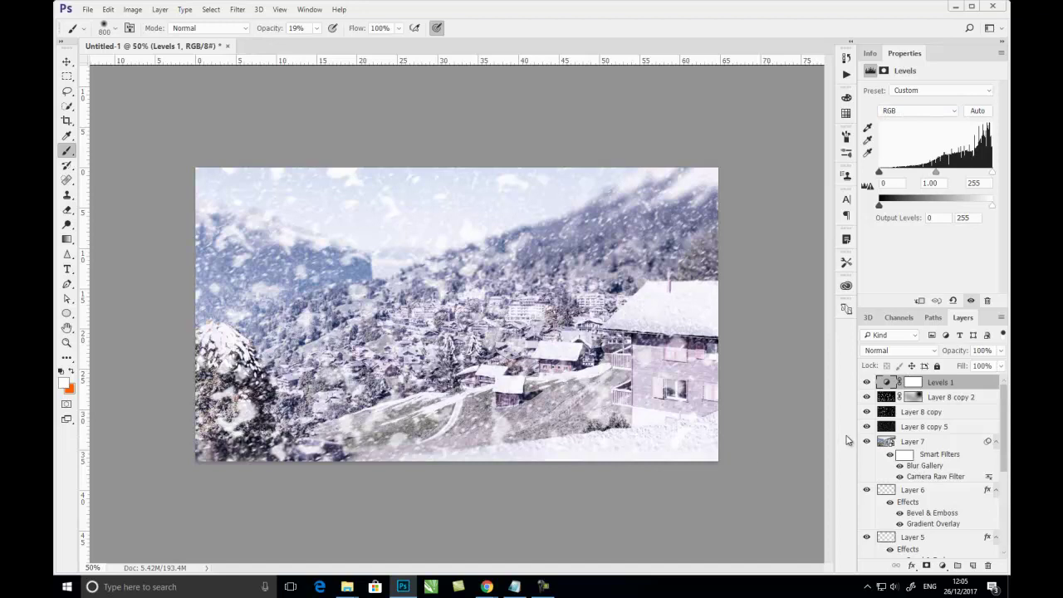
left_click(545, 586)
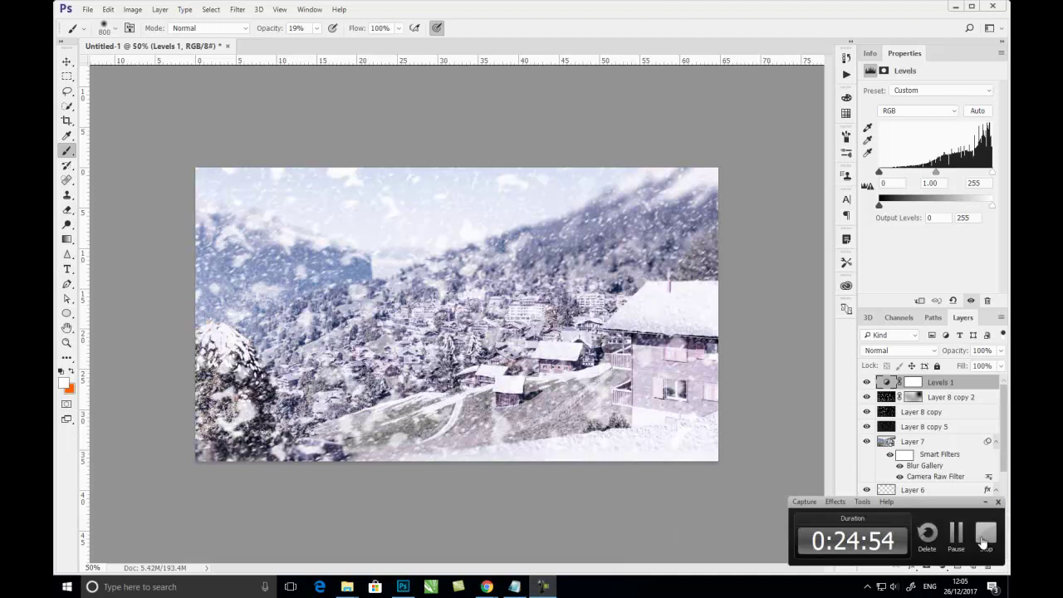